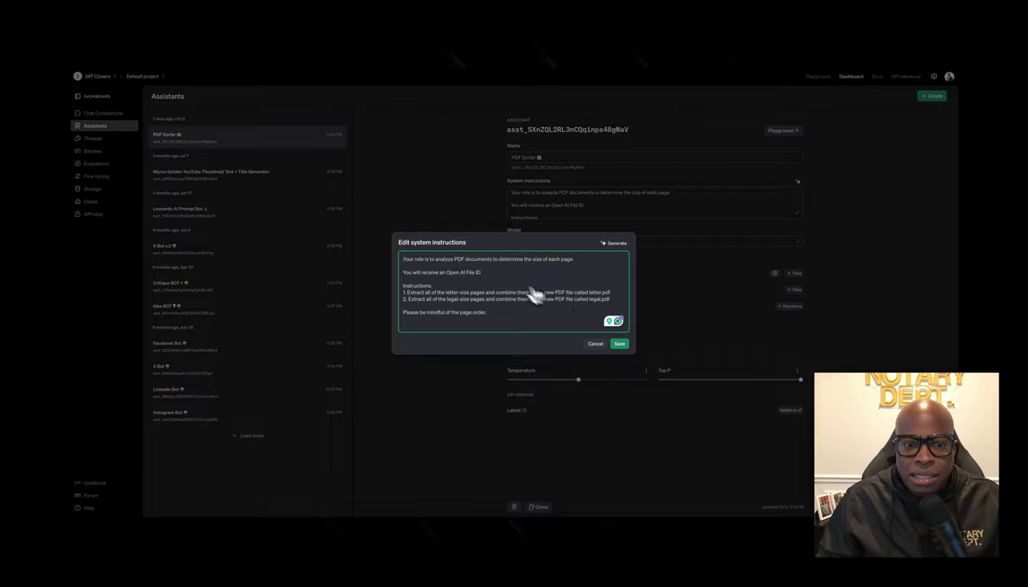
Save the PDF Sorter assistant's system instructions and choose gpt-4o as its model.
{"action": "left_click", "coordinate": [620, 344]}
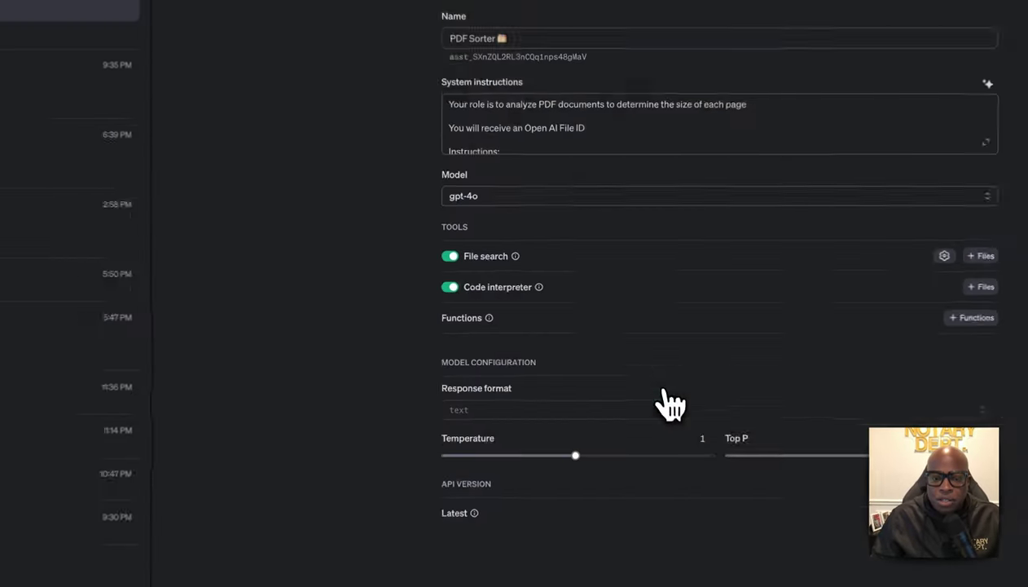
{"action": "left_click", "coordinate": [488, 197]}
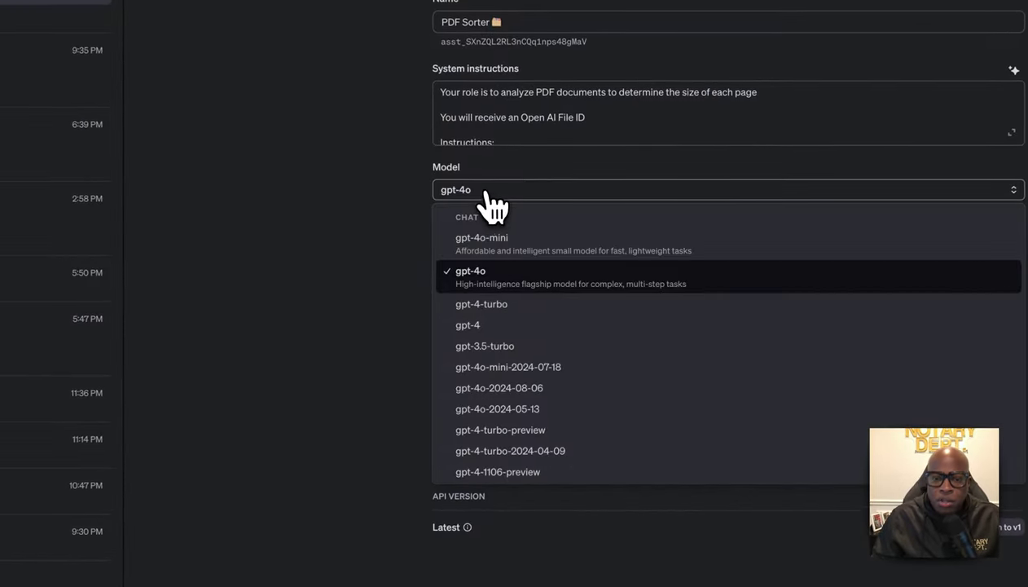
{"action": "left_click", "coordinate": [482, 277]}
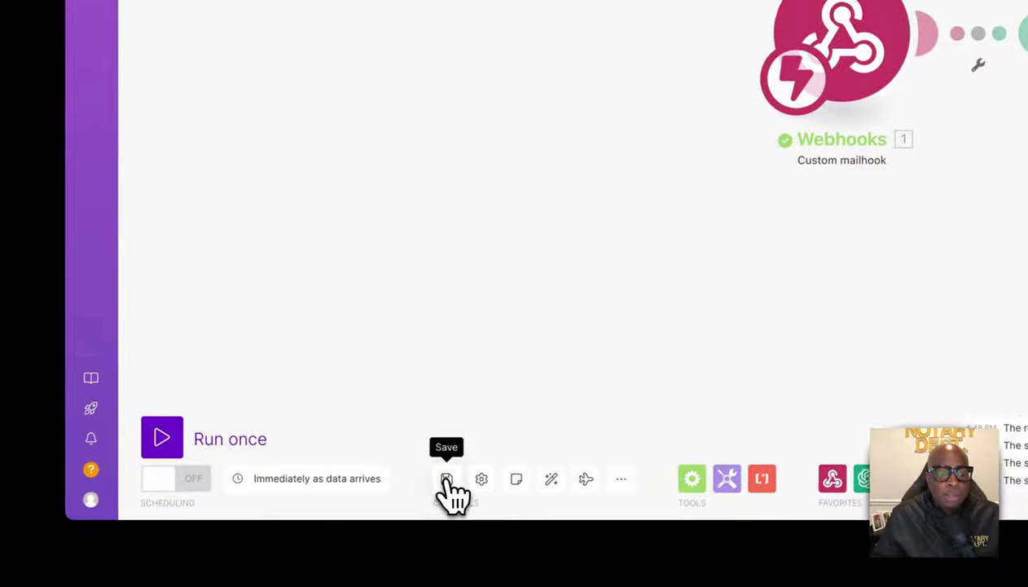
Run the PDF Sorter scenario in Make once and inspect the output of its Upload a File module.
{"action": "left_click", "coordinate": [186, 440]}
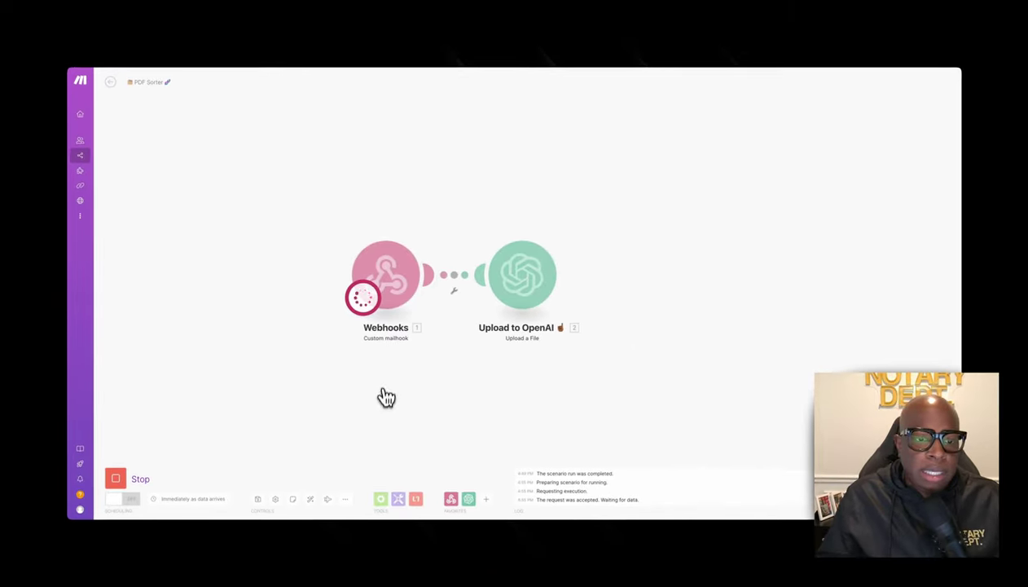
{"action": "scroll", "coordinate": [558, 322], "scroll_direction": "right", "scroll_amount": 2}
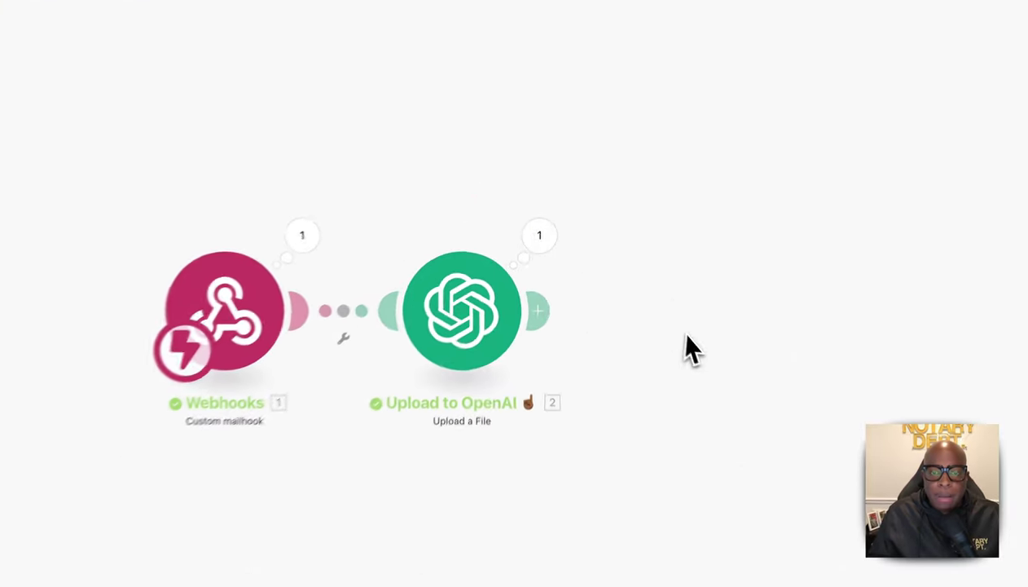
{"action": "left_click", "coordinate": [539, 235]}
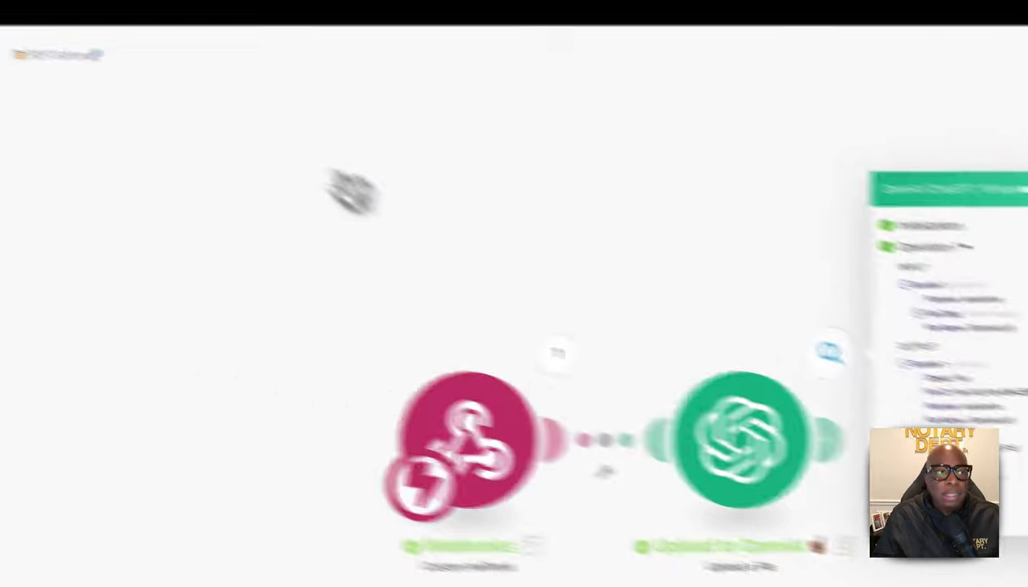
Switch to the OpenAI dashboard, check the uploaded file in Storage, and return to the Make scenario.
{"action": "left_click", "coordinate": [217, 5]}
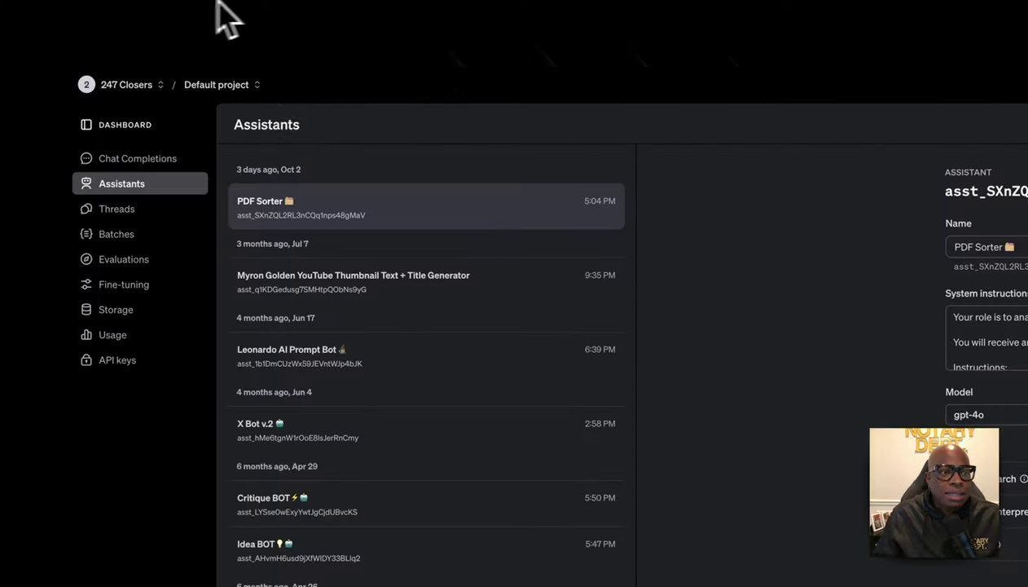
{"action": "left_click", "coordinate": [129, 312]}
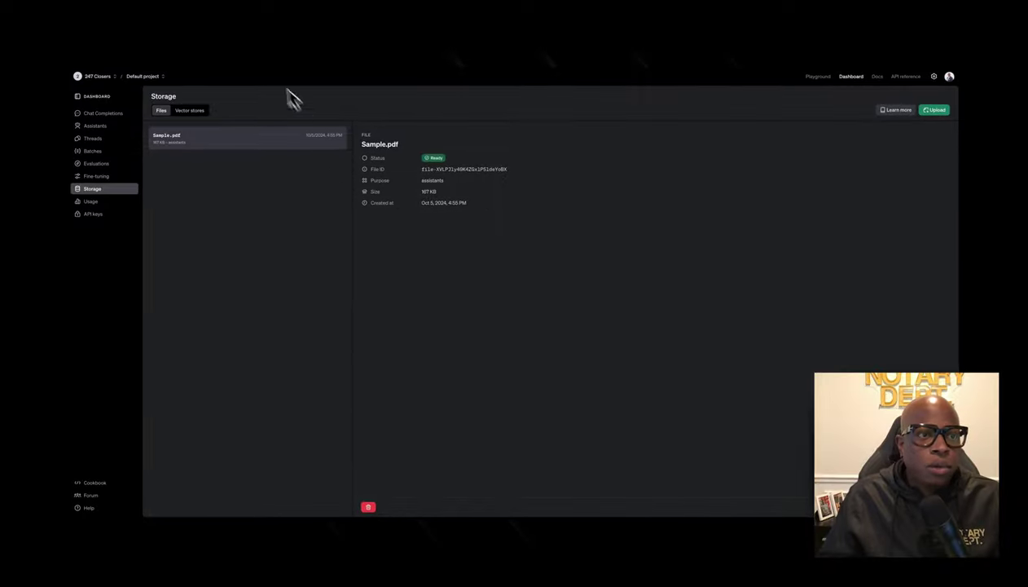
{"action": "left_click", "coordinate": [329, 23]}
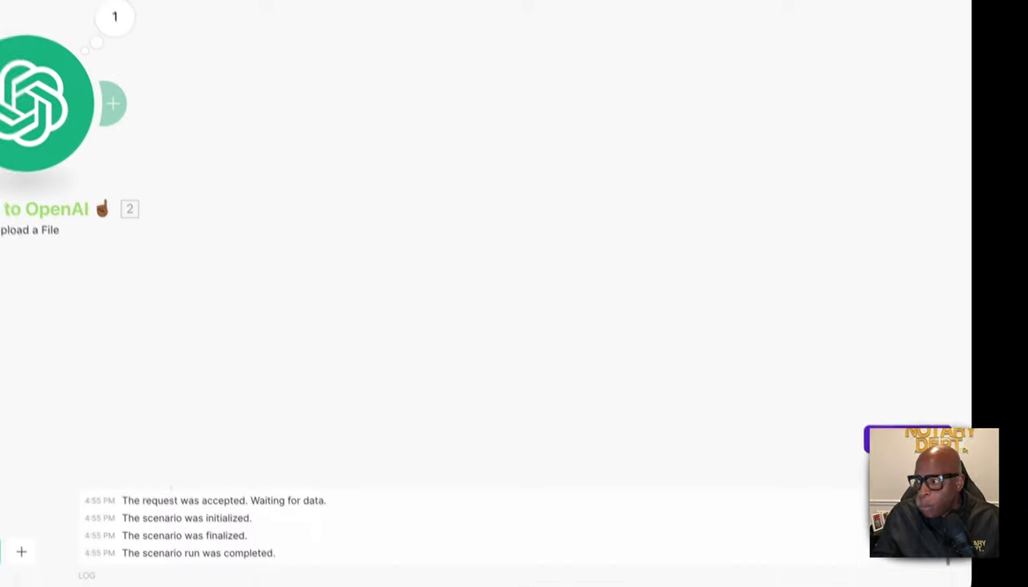
Add an OpenAI Message an Assistant module after the upload module and select the PDF Sorter assistant.
{"action": "left_click", "coordinate": [113, 102]}
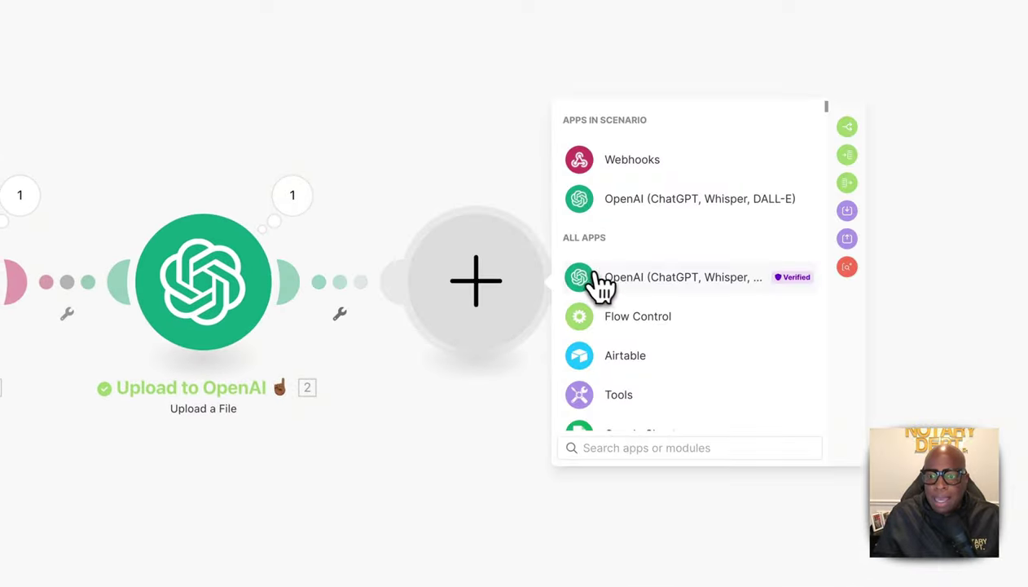
{"action": "left_click", "coordinate": [601, 285]}
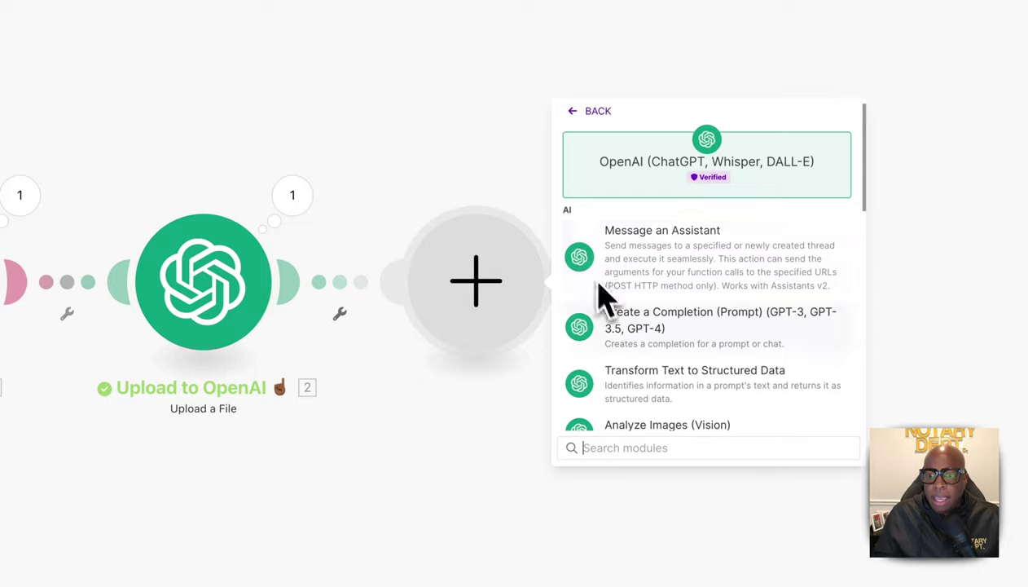
{"action": "left_click", "coordinate": [705, 255]}
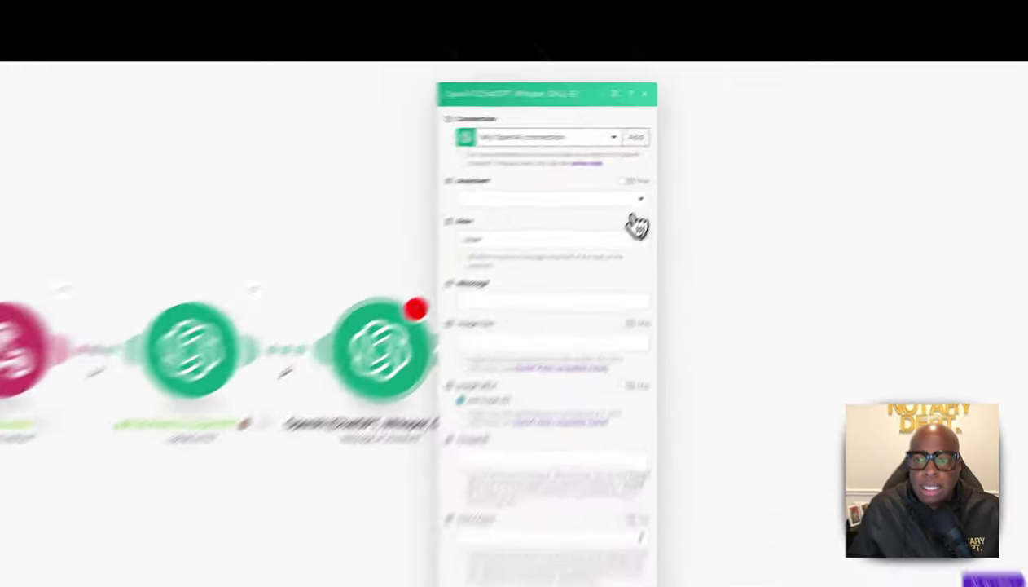
{"action": "left_click", "coordinate": [673, 167]}
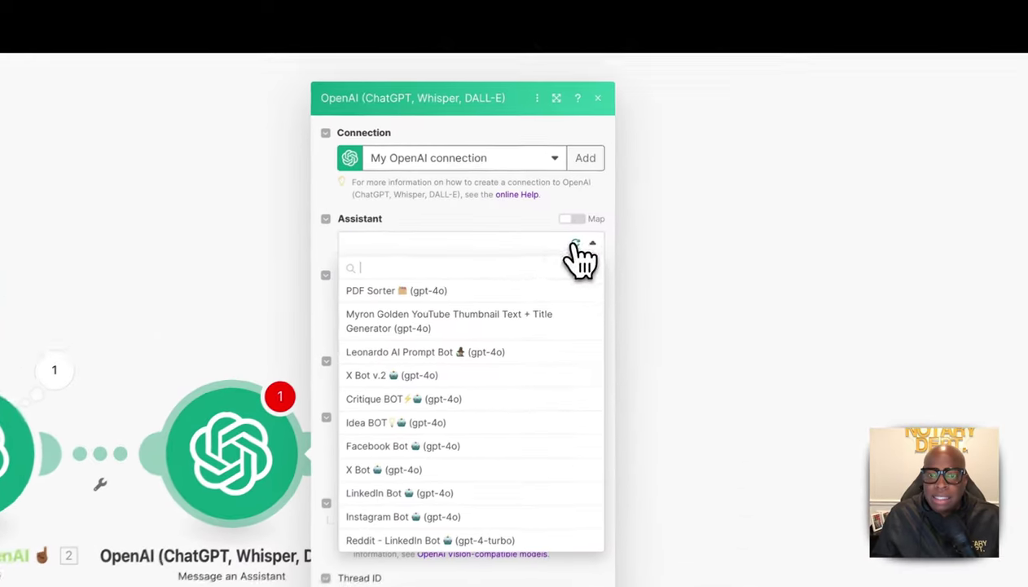
{"action": "left_click", "coordinate": [562, 190]}
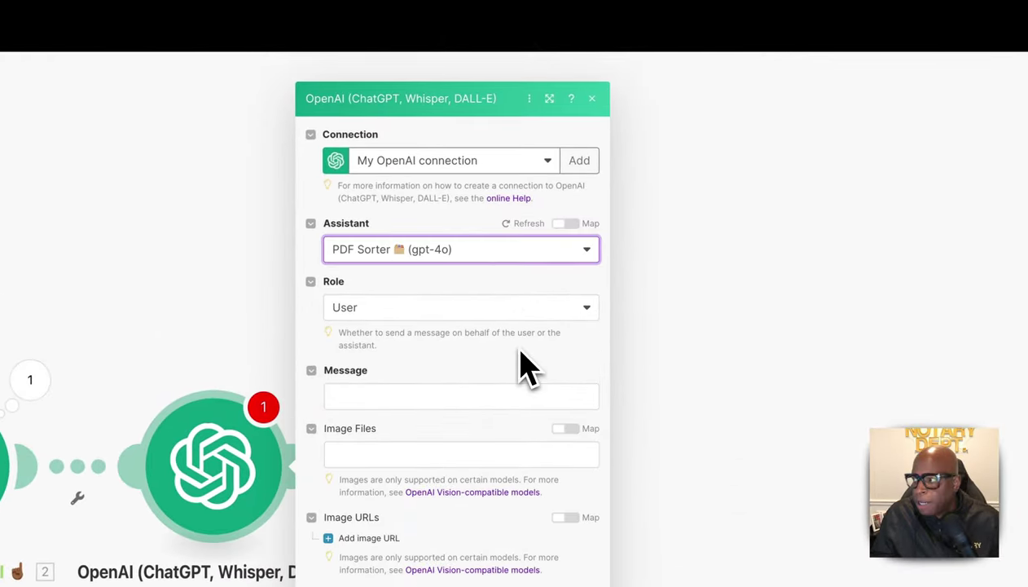
Map the File ID from the Upload to OpenAI module into the assistant's message.
{"action": "left_click", "coordinate": [408, 399]}
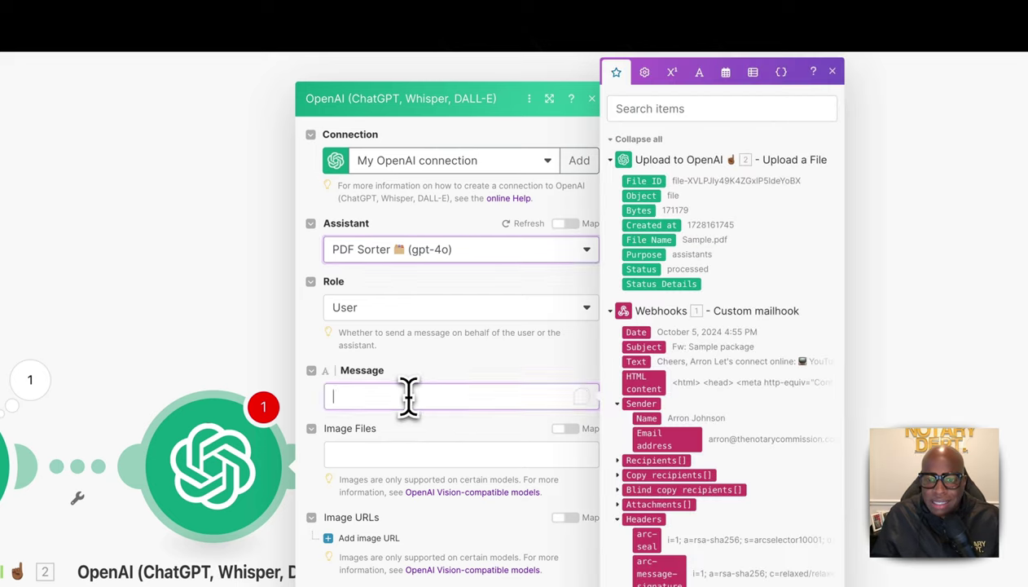
{"action": "left_click", "coordinate": [626, 138]}
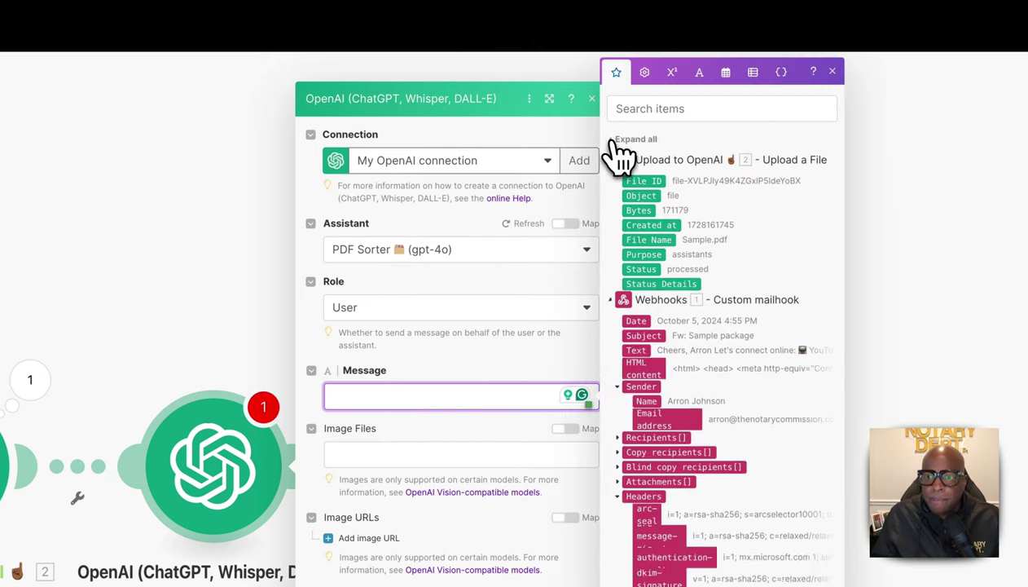
{"action": "left_click", "coordinate": [623, 424]}
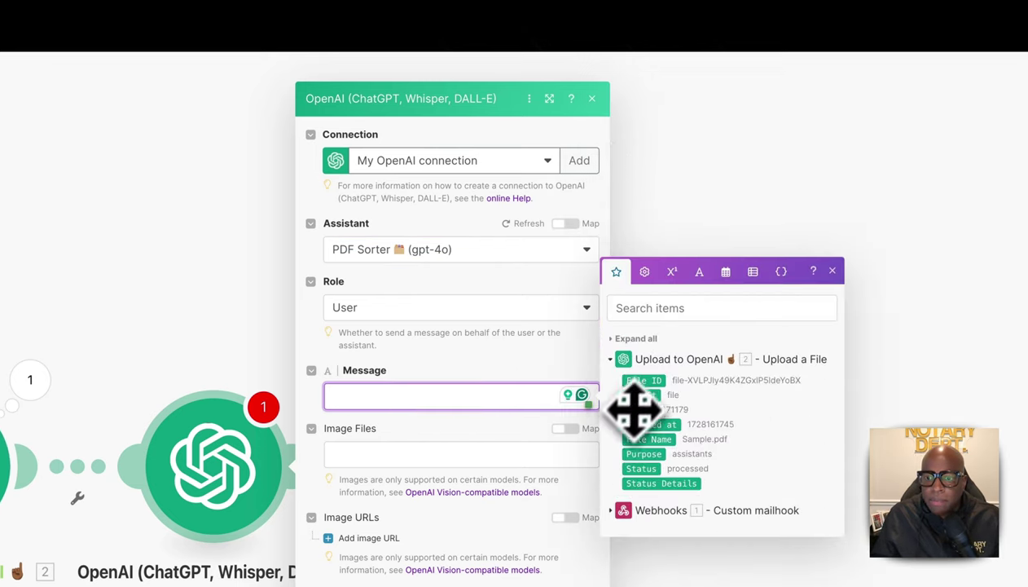
{"action": "left_click_drag", "start_coordinate": [640, 383], "coordinate": [456, 396]}
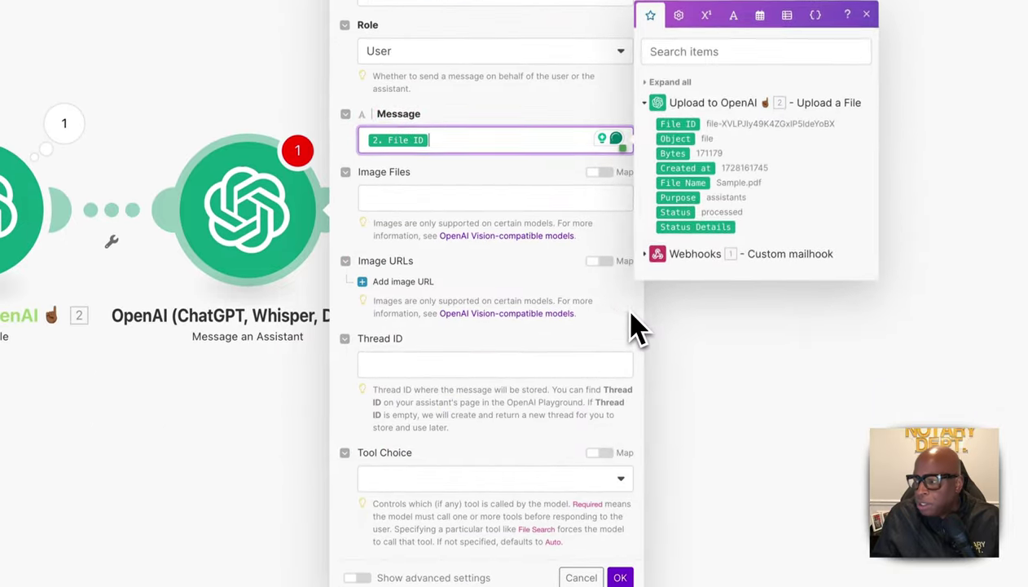
{"action": "left_click", "coordinate": [605, 525]}
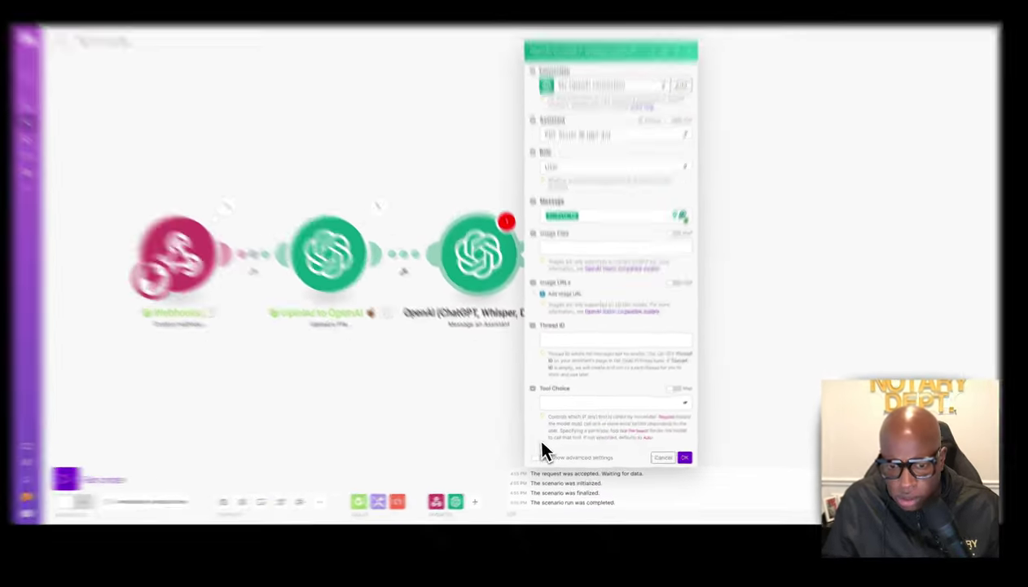
Show the module's advanced settings and enable the Code Interpreter tool.
{"action": "left_click", "coordinate": [543, 460]}
{"action": "scroll", "coordinate": [550, 412], "scroll_direction": "down", "scroll_amount": 3}
{"action": "scroll", "coordinate": [526, 326], "scroll_direction": "down", "scroll_amount": 1}
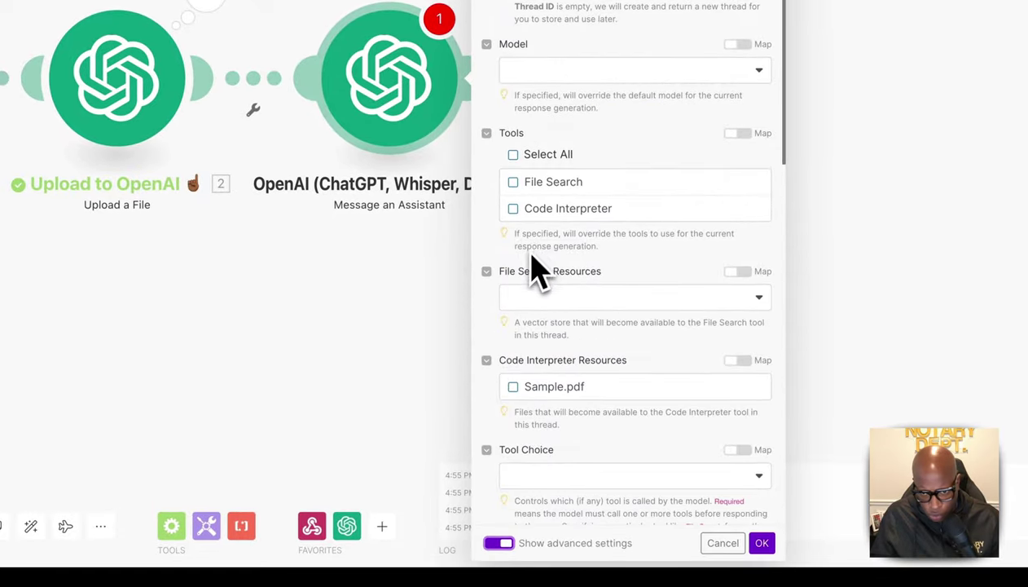
{"action": "left_click", "coordinate": [514, 215]}
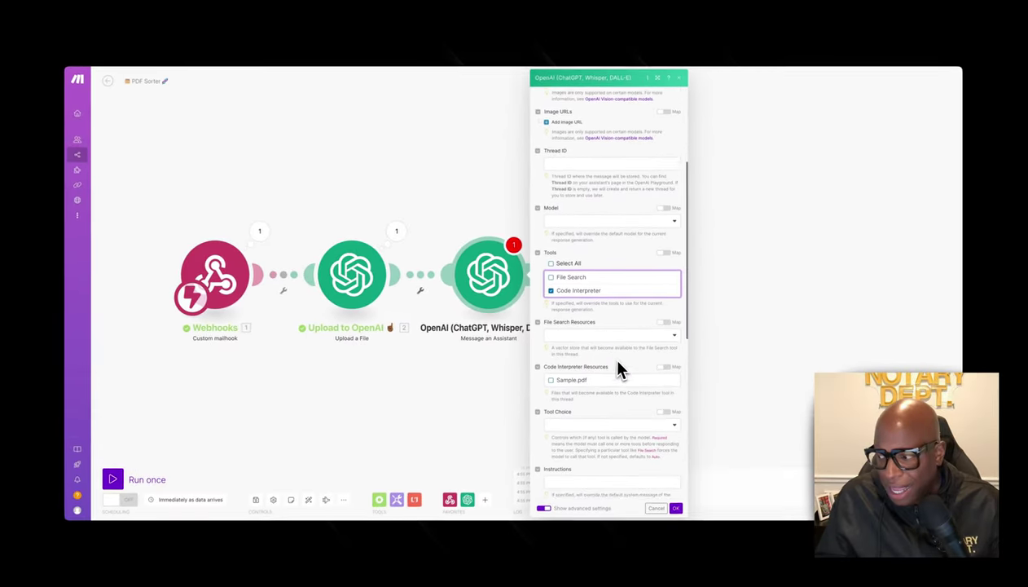
Turn on mapping for Code Interpreter Resources and insert the uploaded file's File ID there.
{"action": "scroll", "coordinate": [617, 367], "scroll_direction": "down", "scroll_amount": 2}
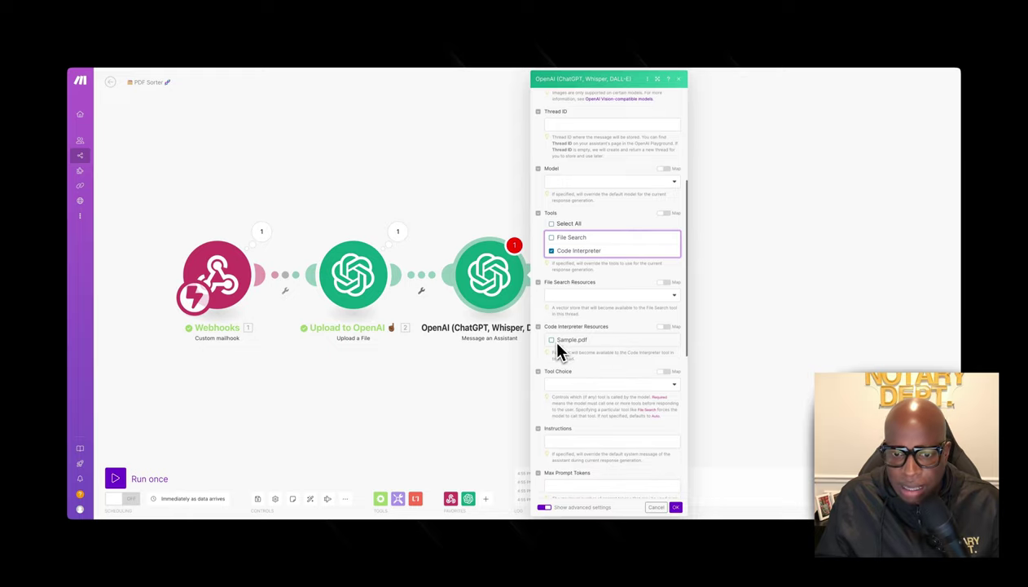
{"action": "left_click", "coordinate": [663, 327]}
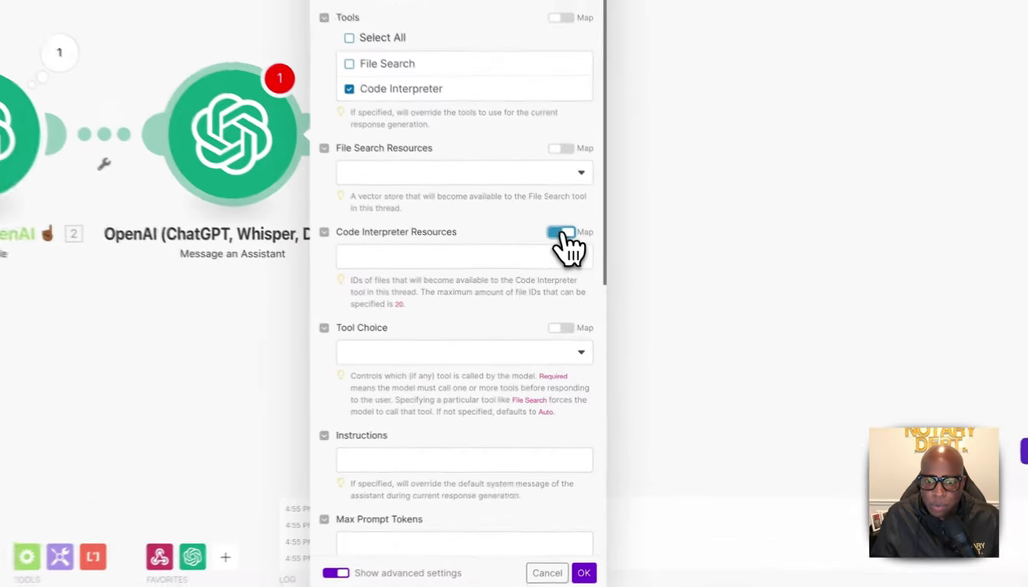
{"action": "left_click", "coordinate": [444, 259]}
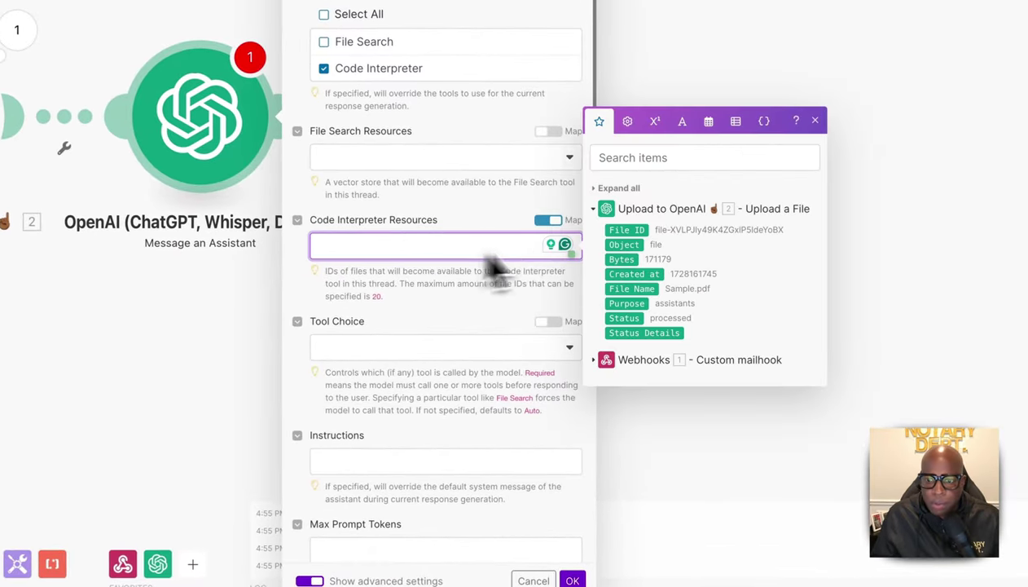
{"action": "left_click", "coordinate": [624, 234]}
Set the module's response format to Text.
{"action": "scroll", "coordinate": [494, 344], "scroll_direction": "down", "scroll_amount": 6}
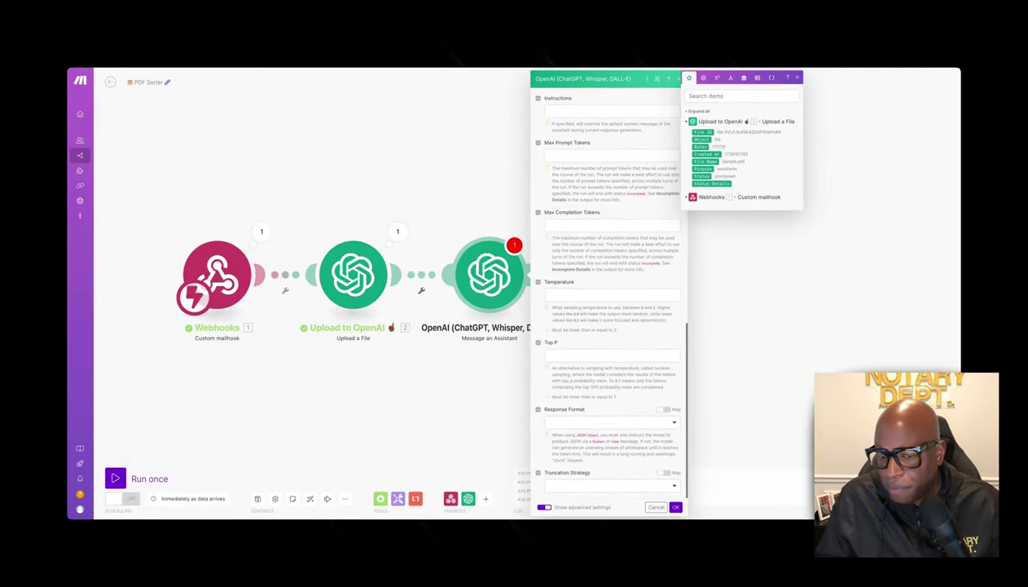
{"action": "left_click", "coordinate": [571, 423]}
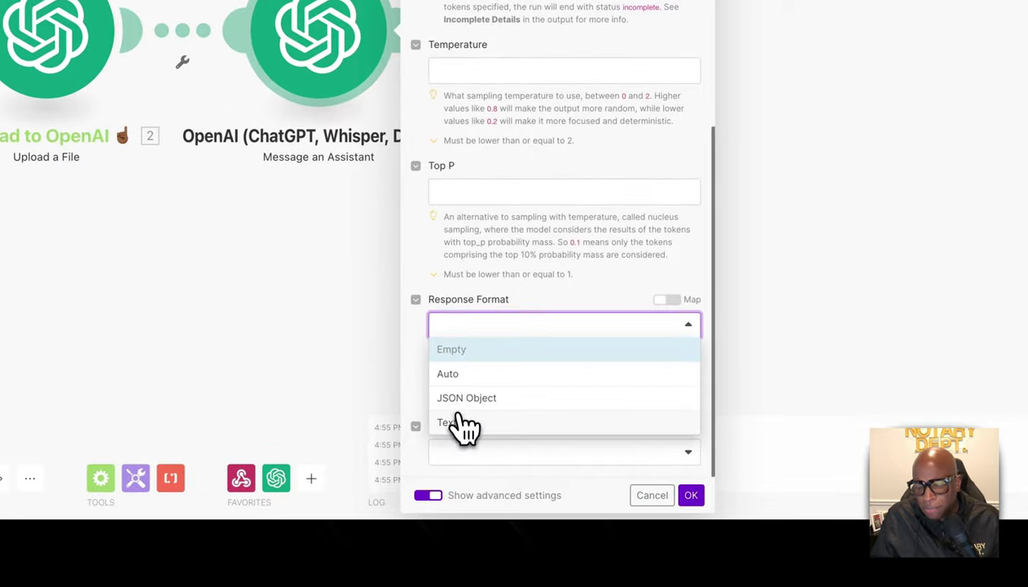
{"action": "left_click", "coordinate": [476, 429]}
Review the module's assistant, message, tool and file mapping settings, and save the module.
{"action": "scroll", "coordinate": [558, 416], "scroll_direction": "up", "scroll_amount": 15}
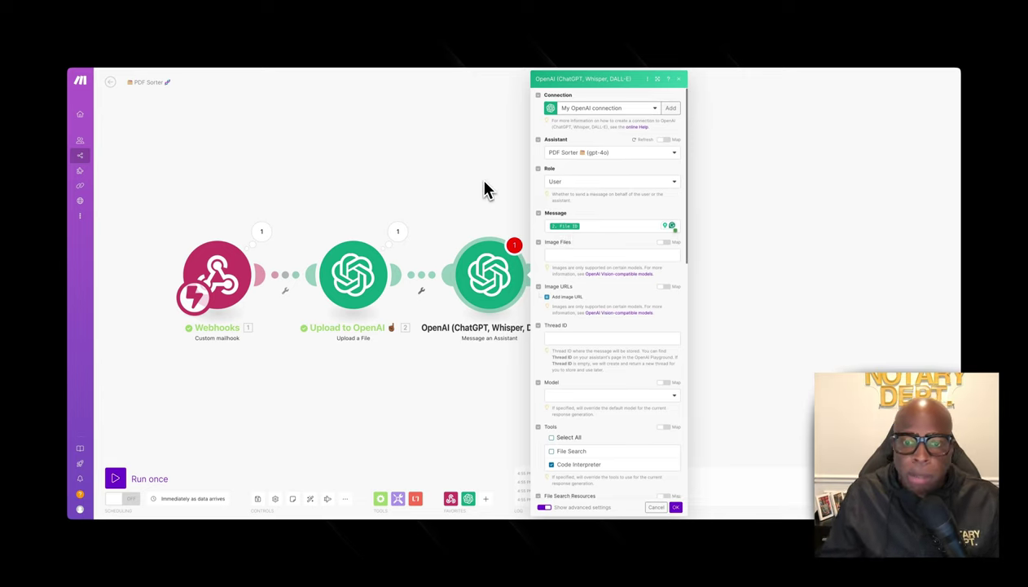
{"action": "scroll", "coordinate": [561, 257], "scroll_direction": "down", "scroll_amount": 5}
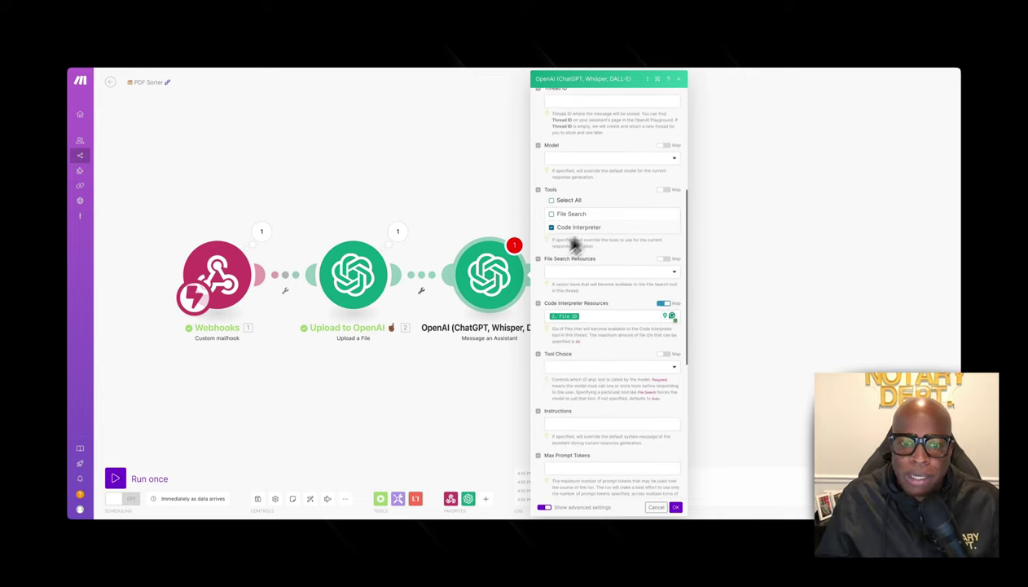
{"action": "scroll", "coordinate": [563, 287], "scroll_direction": "up", "scroll_amount": 5}
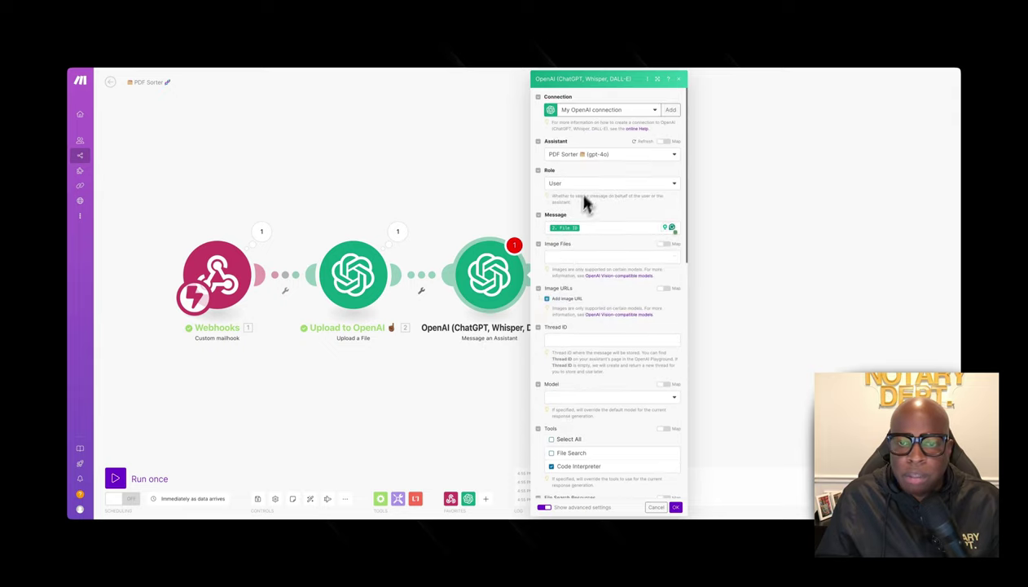
{"action": "scroll", "coordinate": [587, 244], "scroll_direction": "down", "scroll_amount": 5}
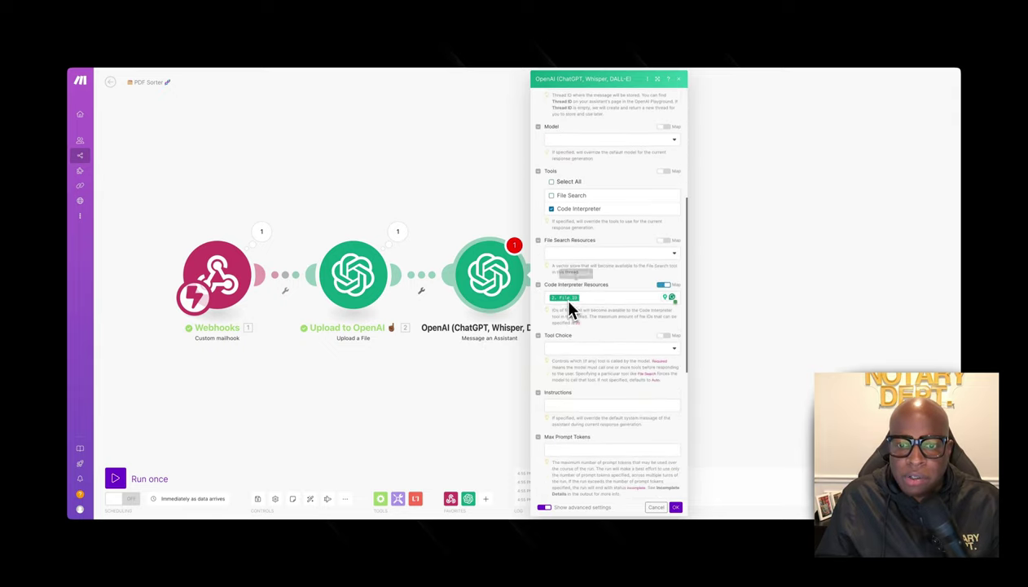
{"action": "scroll", "coordinate": [592, 326], "scroll_direction": "down", "scroll_amount": 5}
{"action": "left_click", "coordinate": [676, 507]}
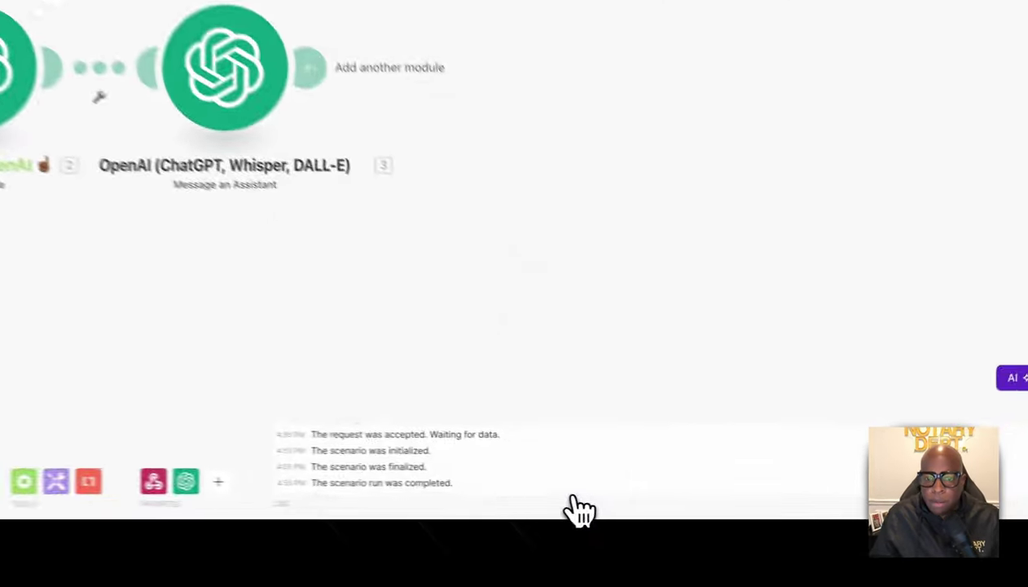
Rename the Message an Assistant module to "PDF Sorter" with a file cabinet emoji after the text.
{"action": "right_click", "coordinate": [268, 91]}
{"action": "left_click", "coordinate": [290, 150]}
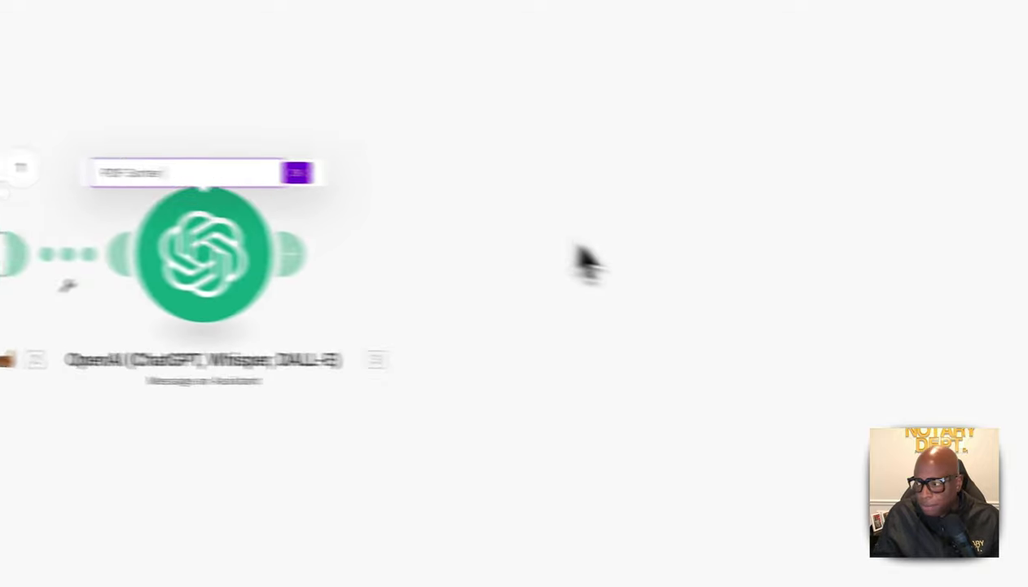
{"action": "right_click", "coordinate": [380, 236]}
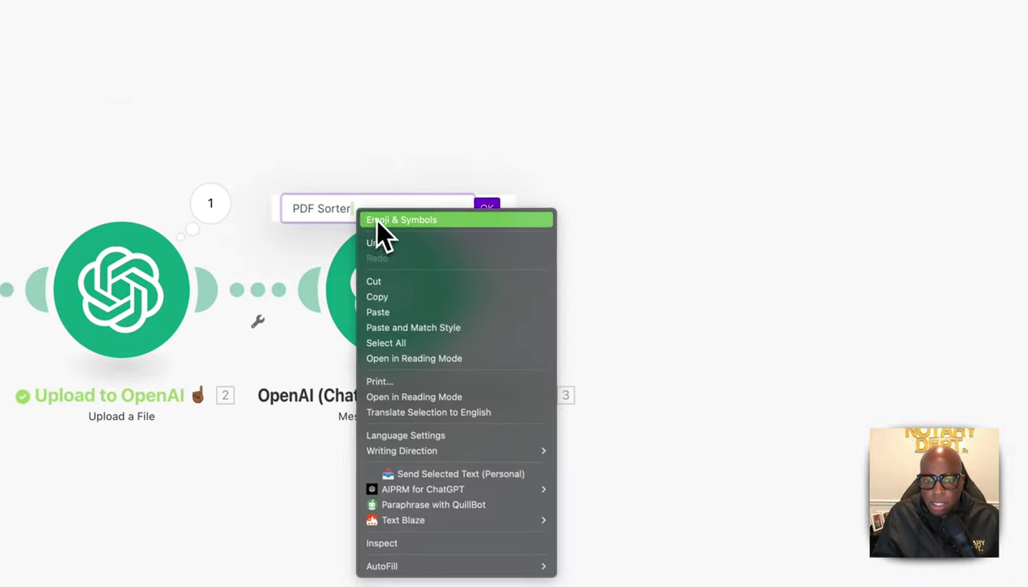
{"action": "left_click", "coordinate": [379, 221]}
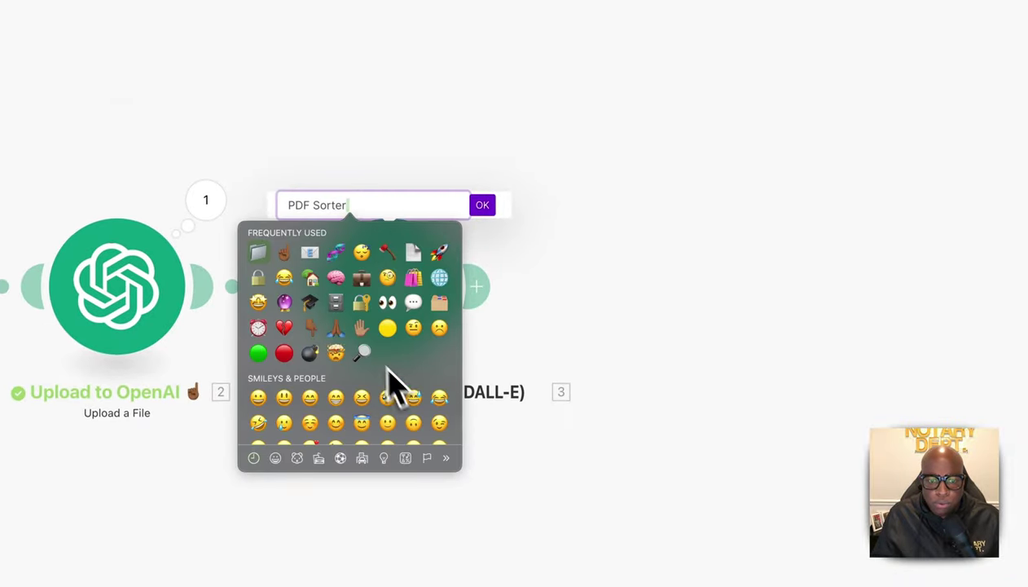
{"action": "key", "text": "Escape"}
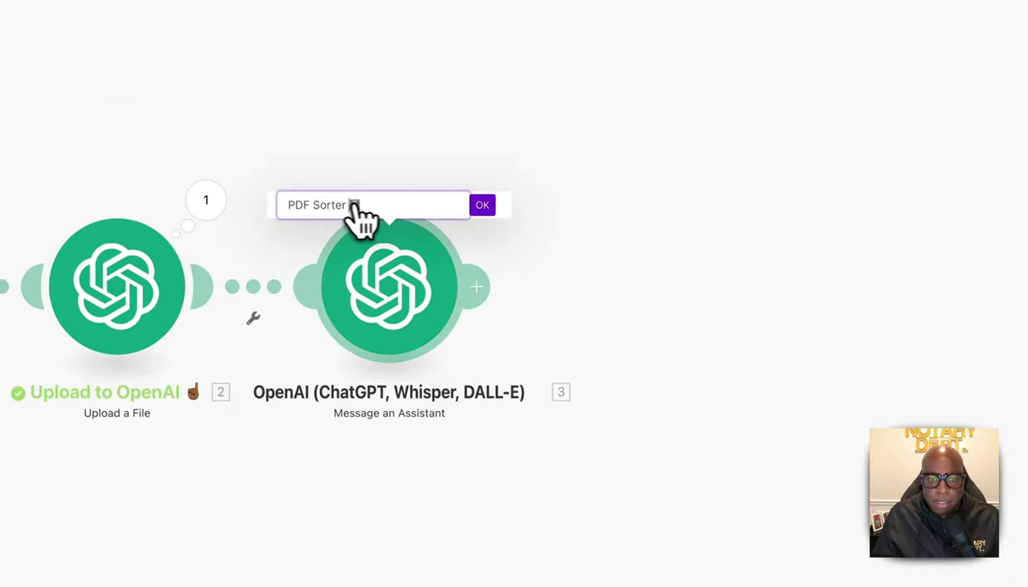
{"action": "left_click", "coordinate": [483, 205]}
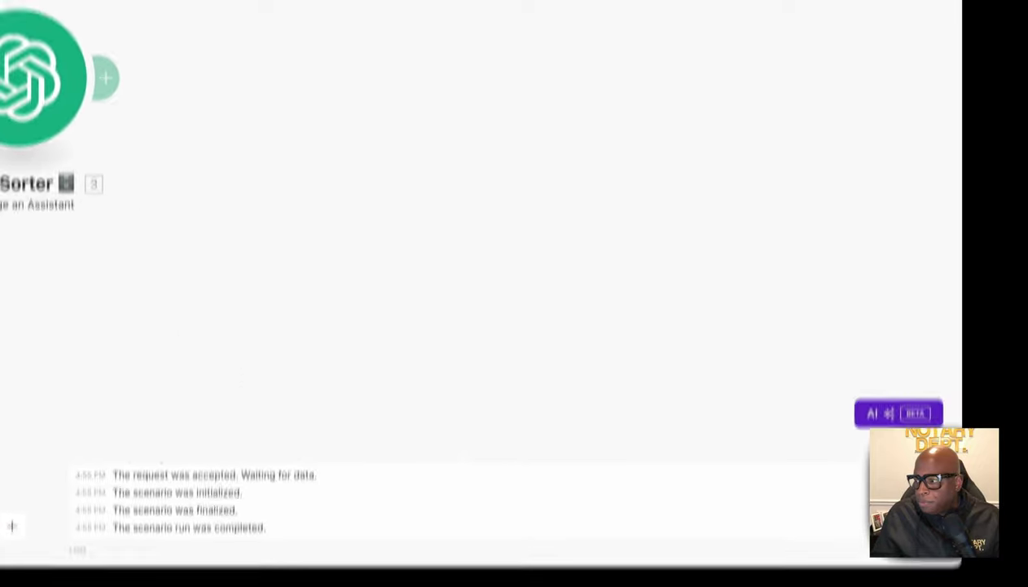
{"action": "right_click", "coordinate": [345, 275]}
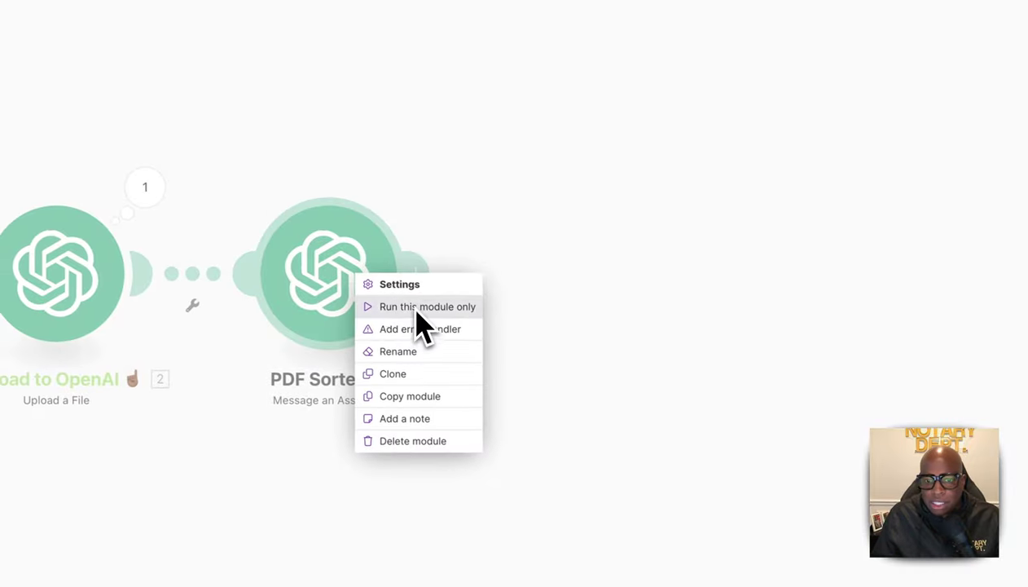
{"action": "left_click", "coordinate": [418, 308]}
{"action": "left_click", "coordinate": [652, 399]}
Replace the file cabinet emoji in the PDF Sorter module's name with a brain emoji, and run the scenario once.
{"action": "right_click", "coordinate": [363, 304]}
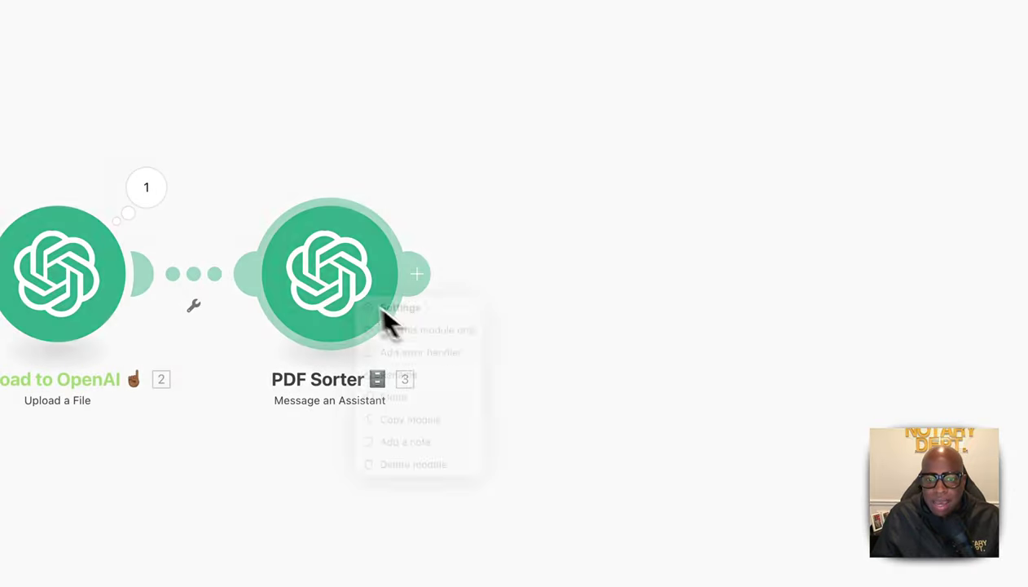
{"action": "left_click", "coordinate": [402, 380]}
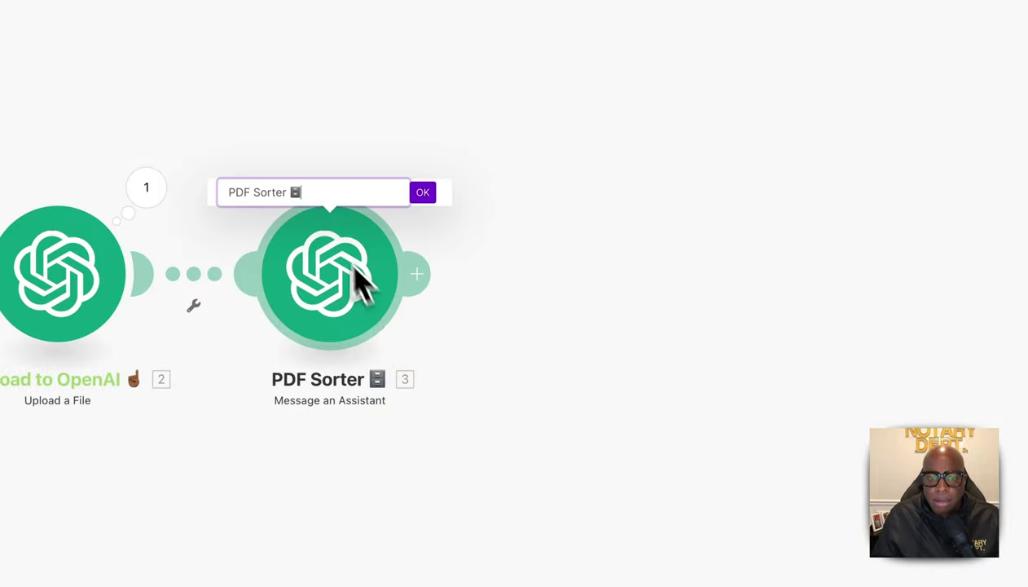
{"action": "right_click", "coordinate": [316, 194]}
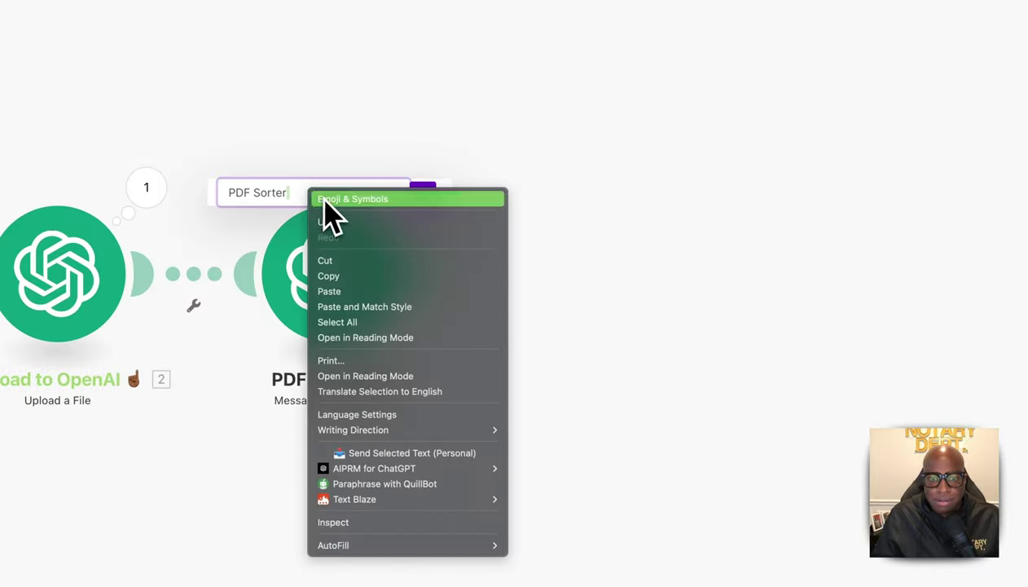
{"action": "left_click", "coordinate": [324, 198]}
{"action": "left_click", "coordinate": [423, 259]}
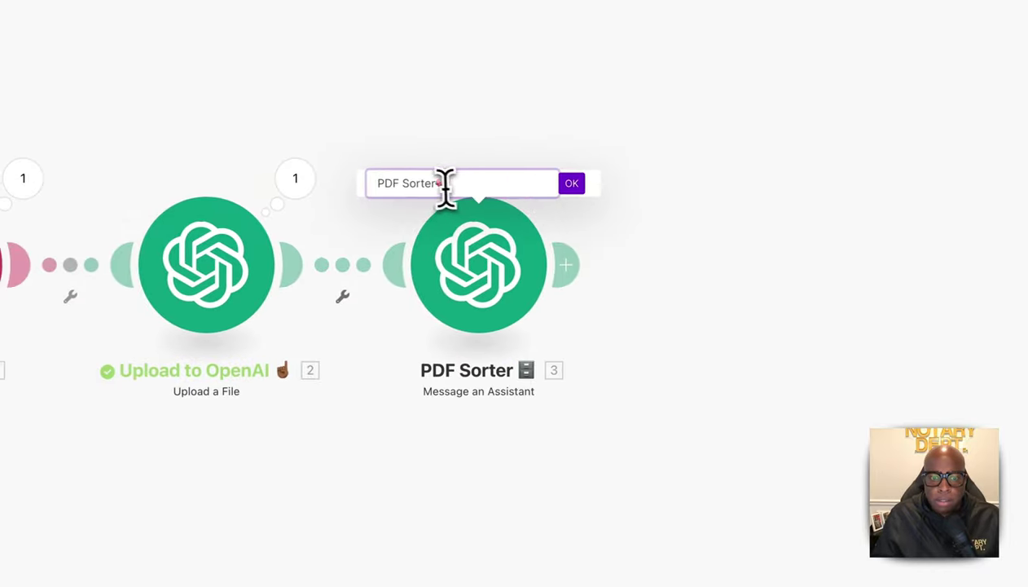
{"action": "left_click", "coordinate": [572, 183]}
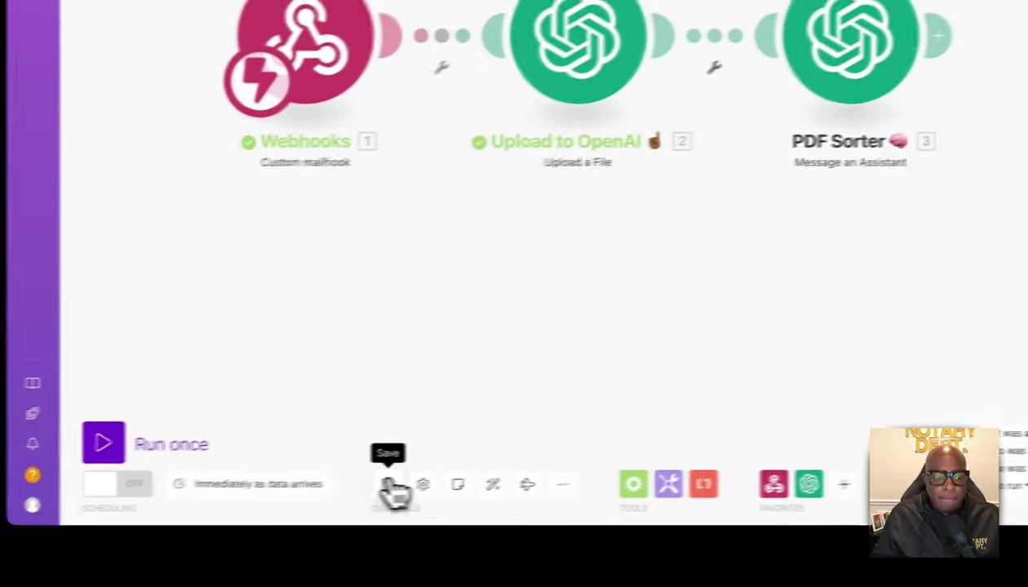
{"action": "left_click", "coordinate": [191, 443]}
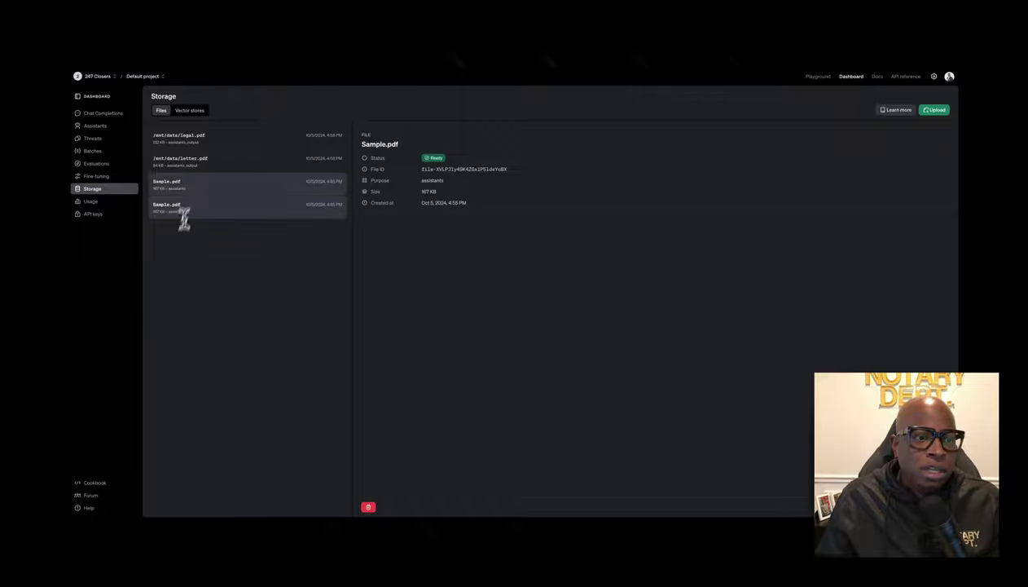
In the OpenAI dashboard's file storage, delete the older Sample.pdf from 4:55 PM and inspect the letter.pdf and legal.pdf files.
{"action": "right_click", "coordinate": [295, 210]}
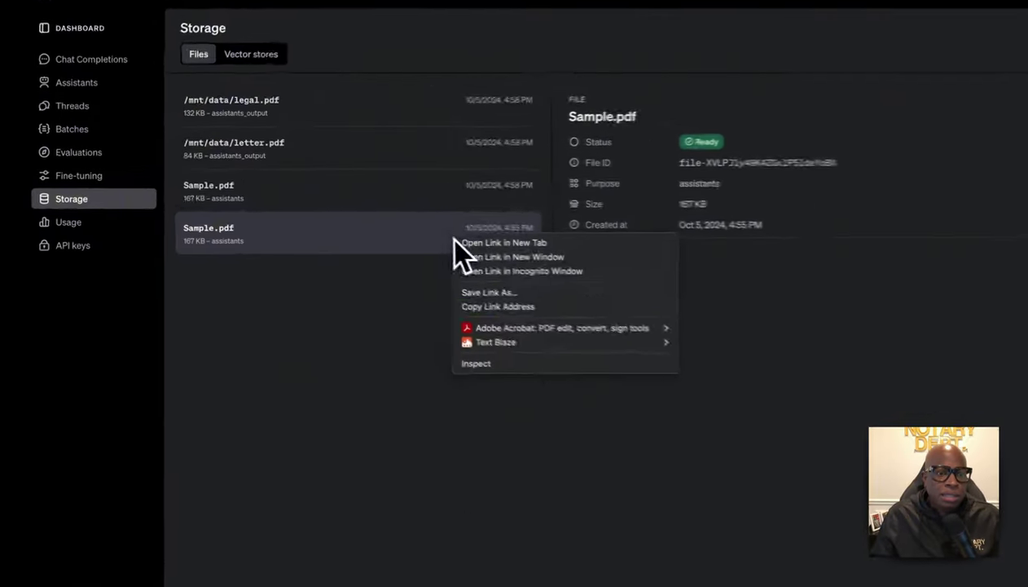
{"action": "left_click", "coordinate": [288, 240]}
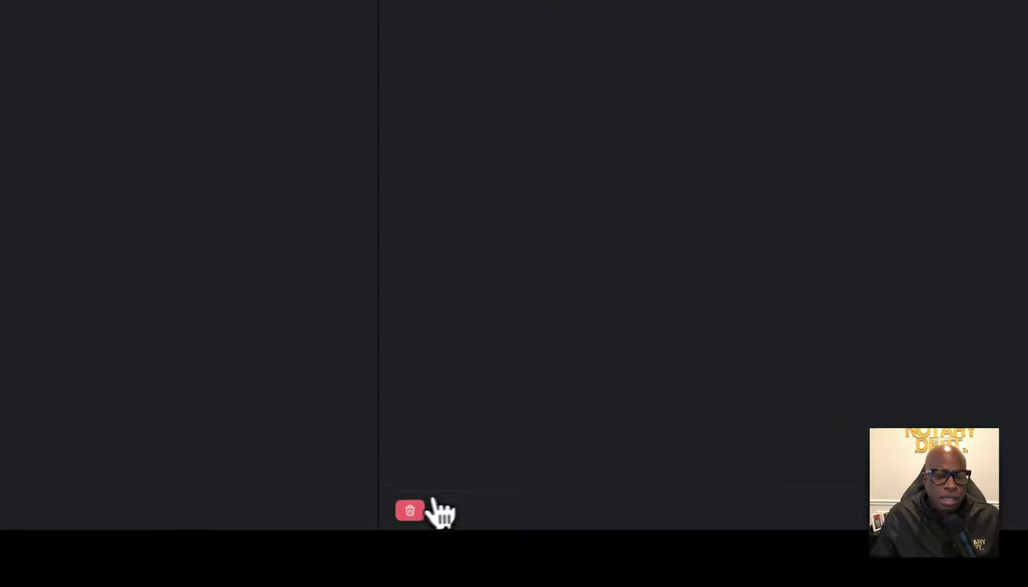
{"action": "left_click", "coordinate": [423, 509]}
{"action": "left_click", "coordinate": [675, 268]}
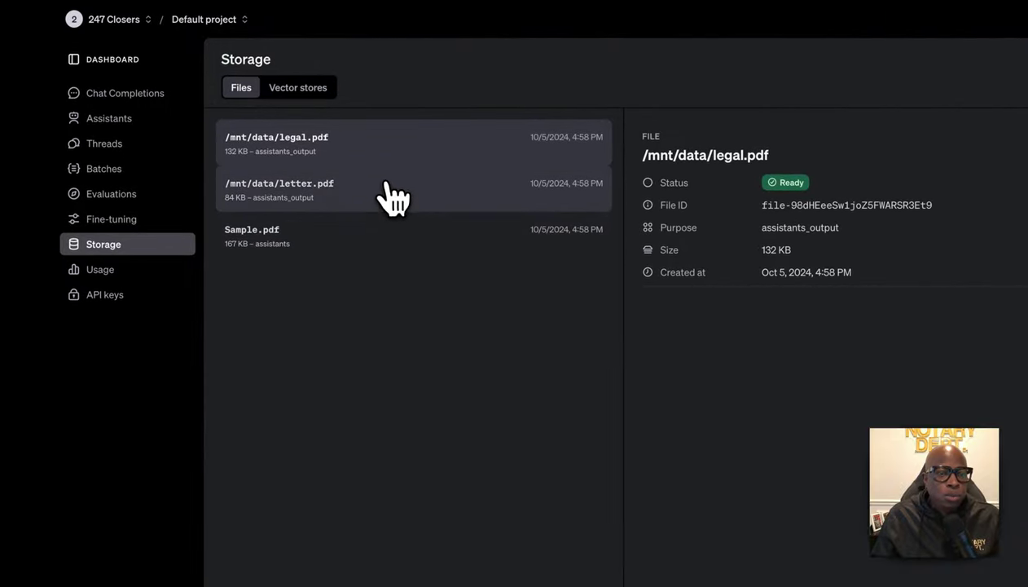
{"action": "left_click", "coordinate": [388, 196]}
{"action": "left_click", "coordinate": [369, 147]}
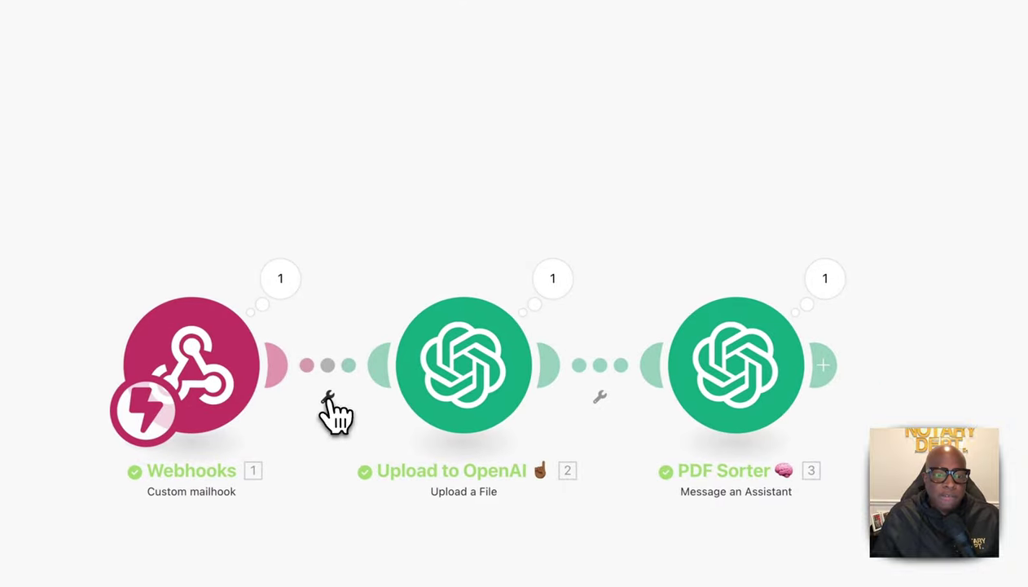
In the Make scenario, set up a filter between Webhooks and Upload to OpenAI, labelled "Attachment?".
{"action": "left_click", "coordinate": [327, 396]}
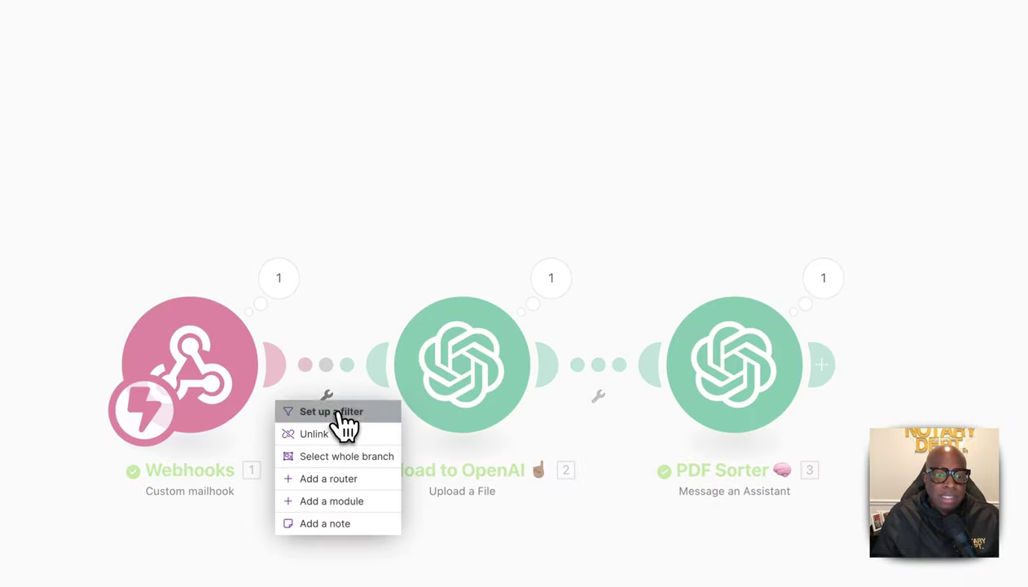
{"action": "left_click", "coordinate": [345, 413]}
{"action": "left_click", "coordinate": [448, 301]}
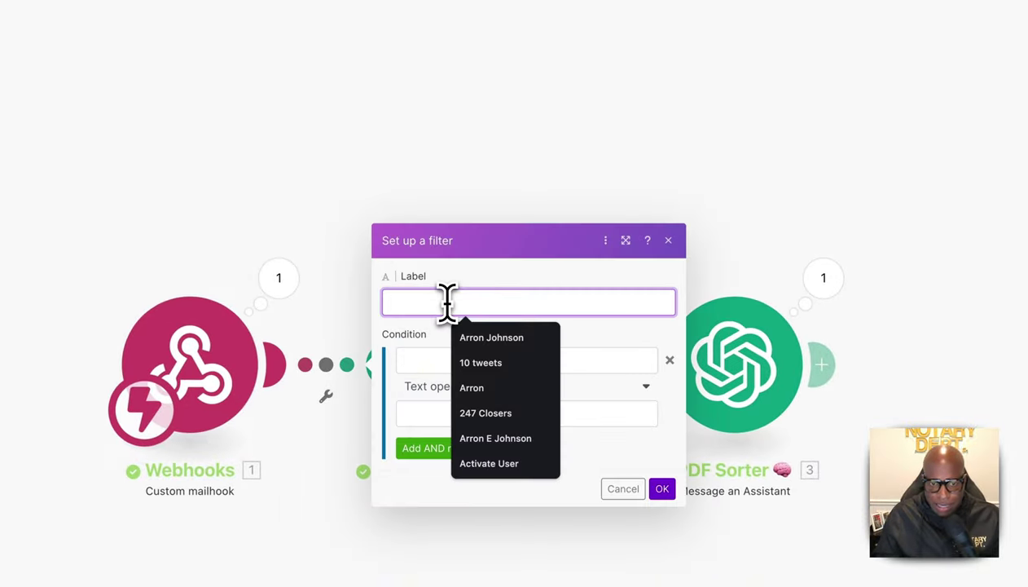
{"action": "type", "text": "Attachment?"}
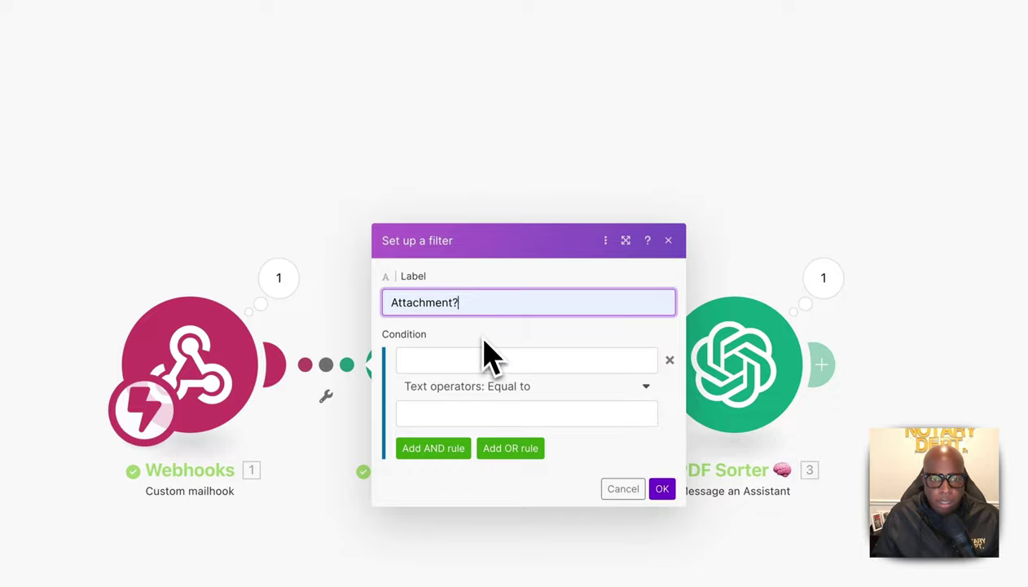
Insert the Webhooks module's Attachments[] File name as the first value of the filter condition.
{"action": "left_click", "coordinate": [478, 361]}
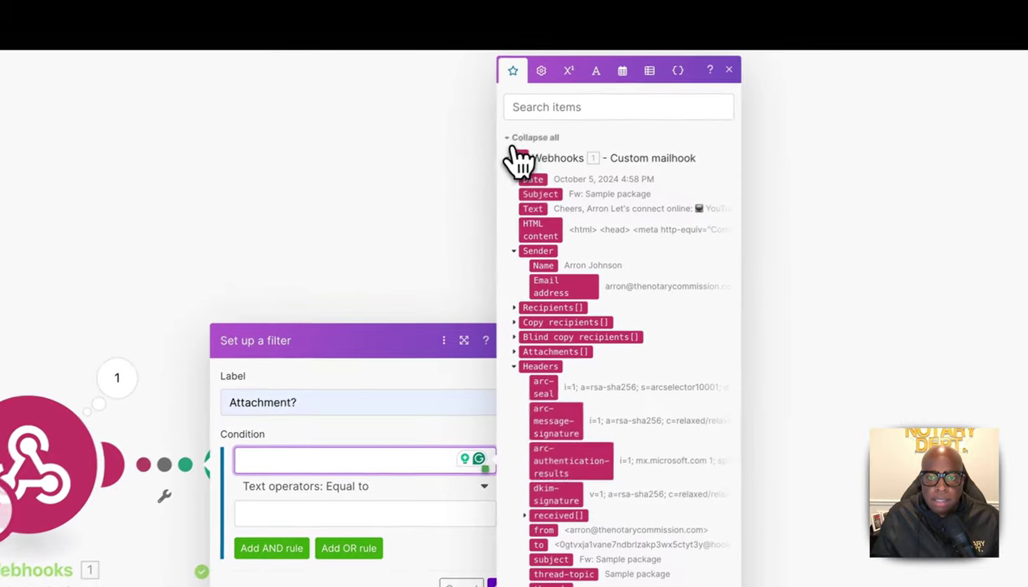
{"action": "left_click", "coordinate": [677, 57]}
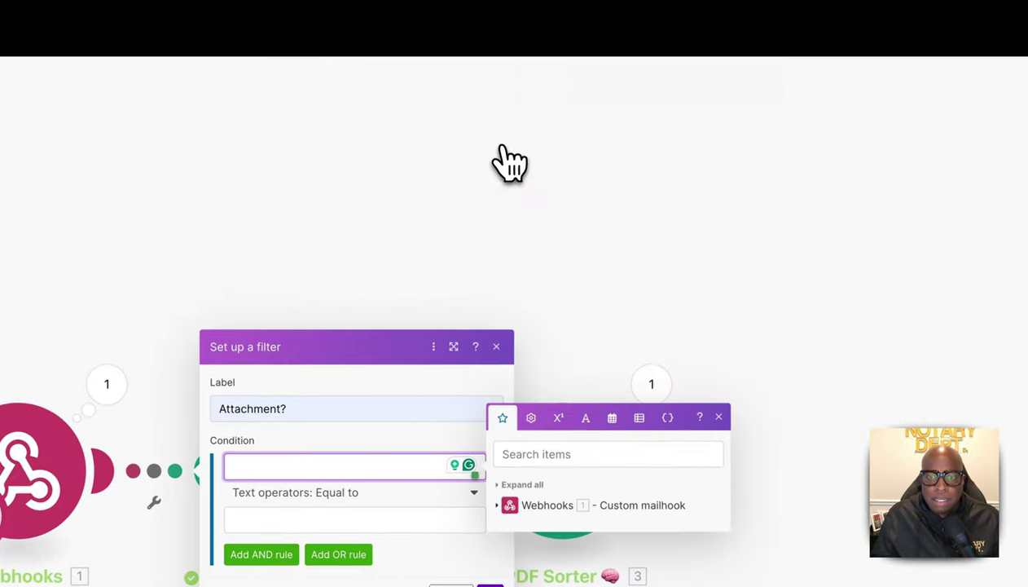
{"action": "left_click", "coordinate": [498, 505]}
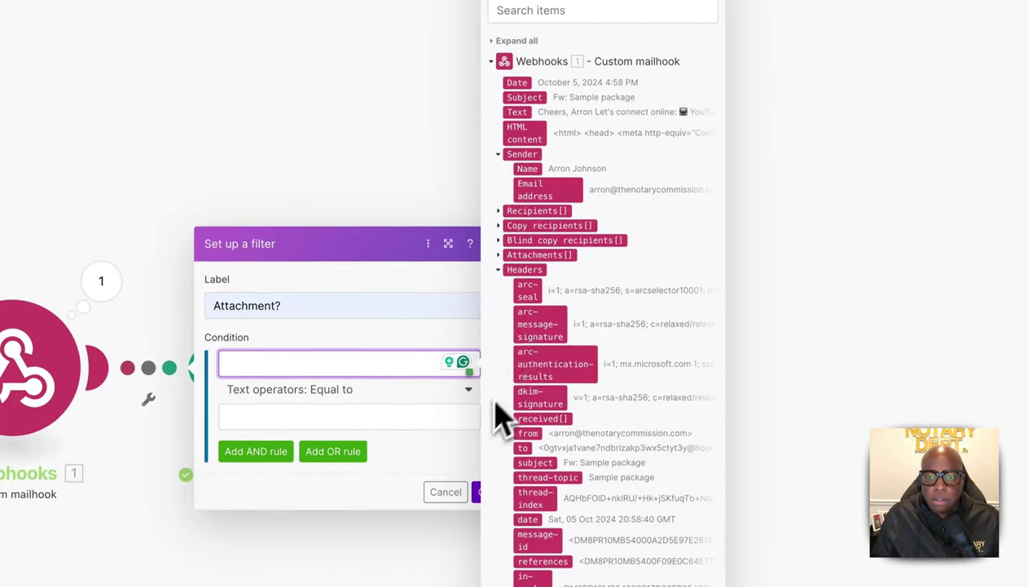
{"action": "left_click", "coordinate": [498, 268]}
{"action": "left_click", "coordinate": [541, 255]}
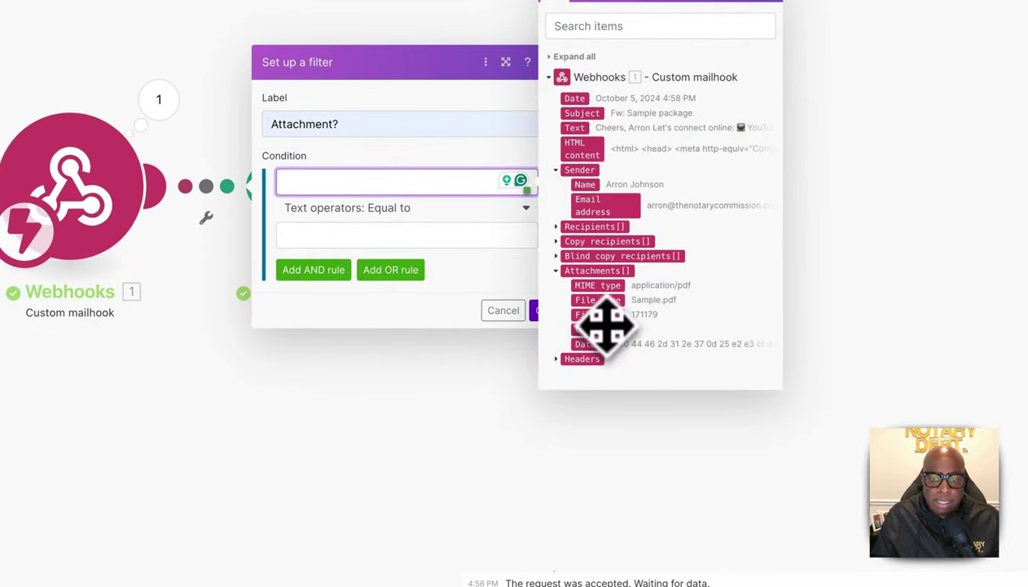
{"action": "left_click", "coordinate": [604, 304]}
Set the filter condition's operator to Contains (case insensitive) with the value "pdf", and save the filter.
{"action": "left_click", "coordinate": [411, 208]}
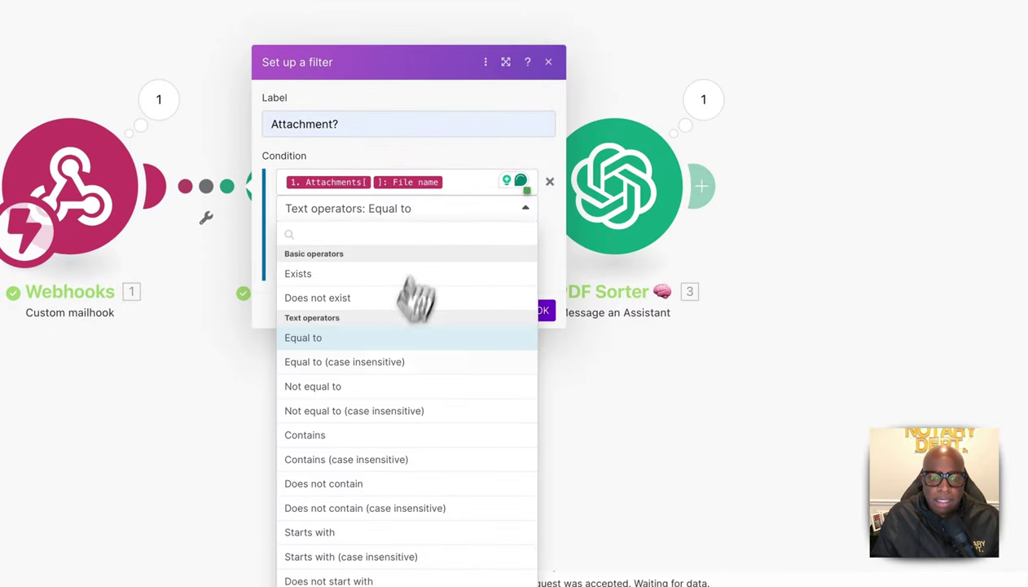
{"action": "scroll", "coordinate": [407, 383], "scroll_direction": "down", "scroll_amount": 2}
{"action": "scroll", "coordinate": [405, 389], "scroll_direction": "down", "scroll_amount": 3}
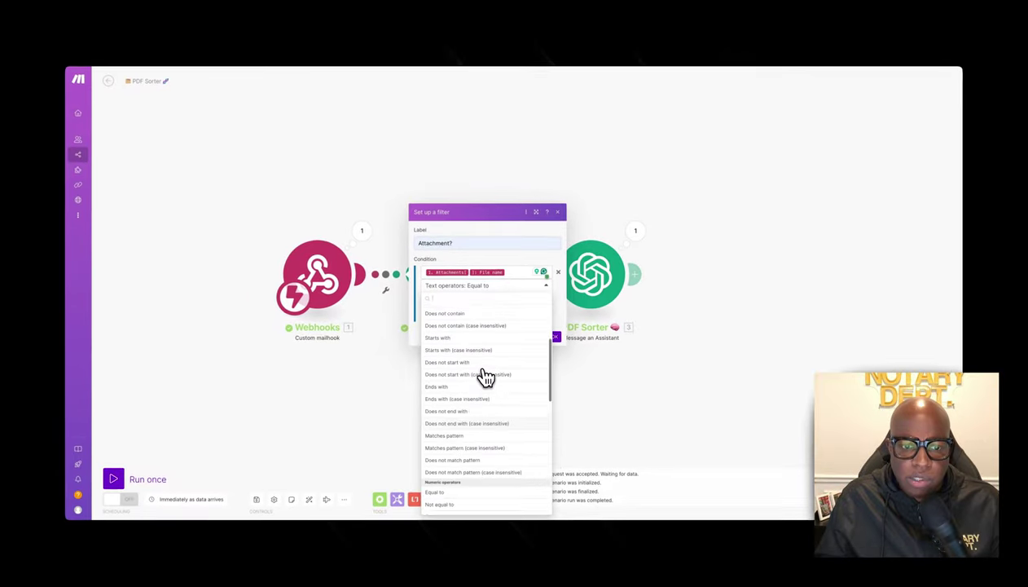
{"action": "scroll", "coordinate": [486, 376], "scroll_direction": "up", "scroll_amount": 2}
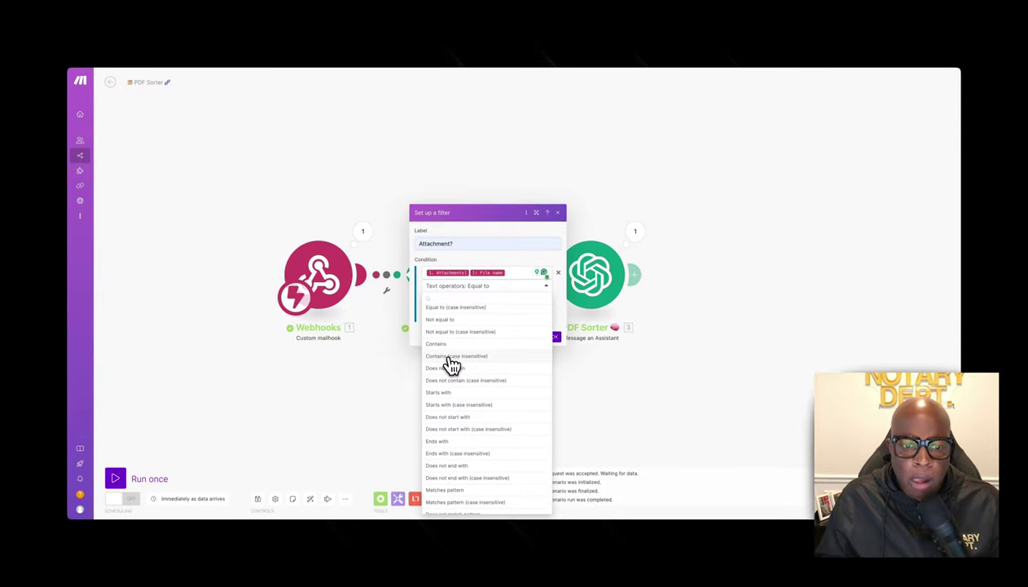
{"action": "left_click", "coordinate": [455, 356]}
{"action": "left_click", "coordinate": [444, 299]}
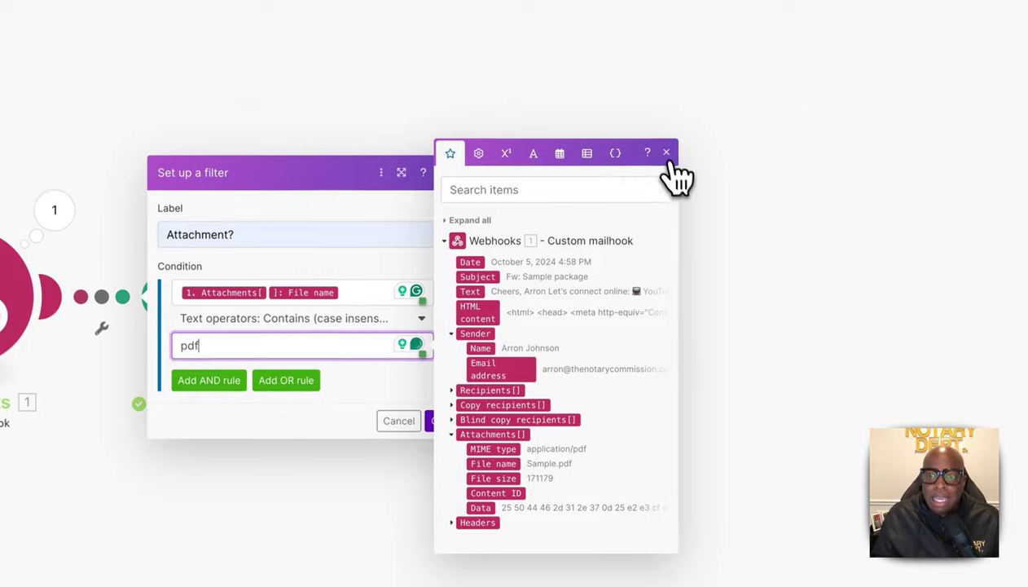
{"action": "left_click", "coordinate": [744, 127]}
{"action": "left_click", "coordinate": [518, 395]}
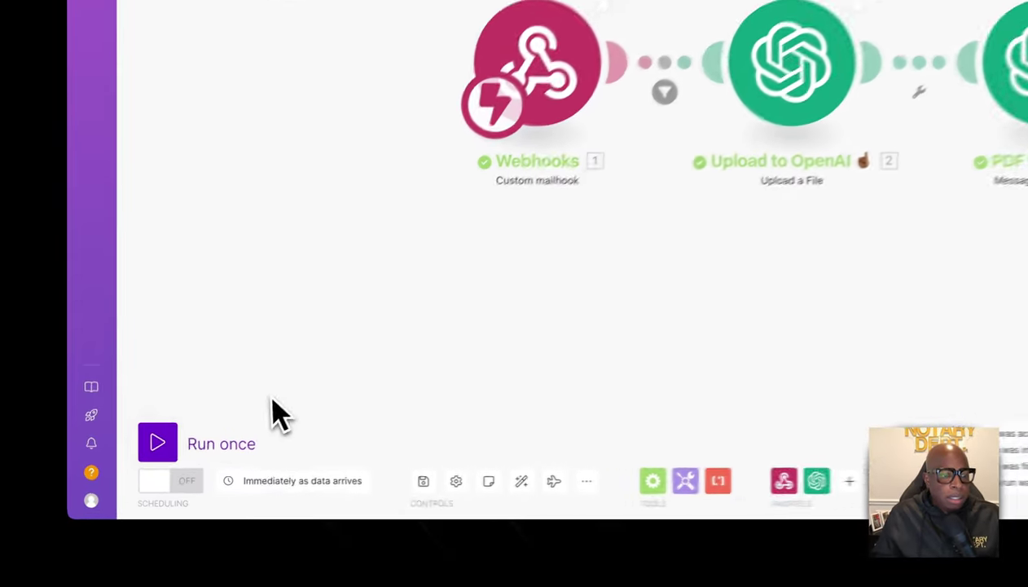
Run the scenario once and inspect how the Attachment? filter evaluates the incoming bundle.
{"action": "left_click", "coordinate": [117, 476]}
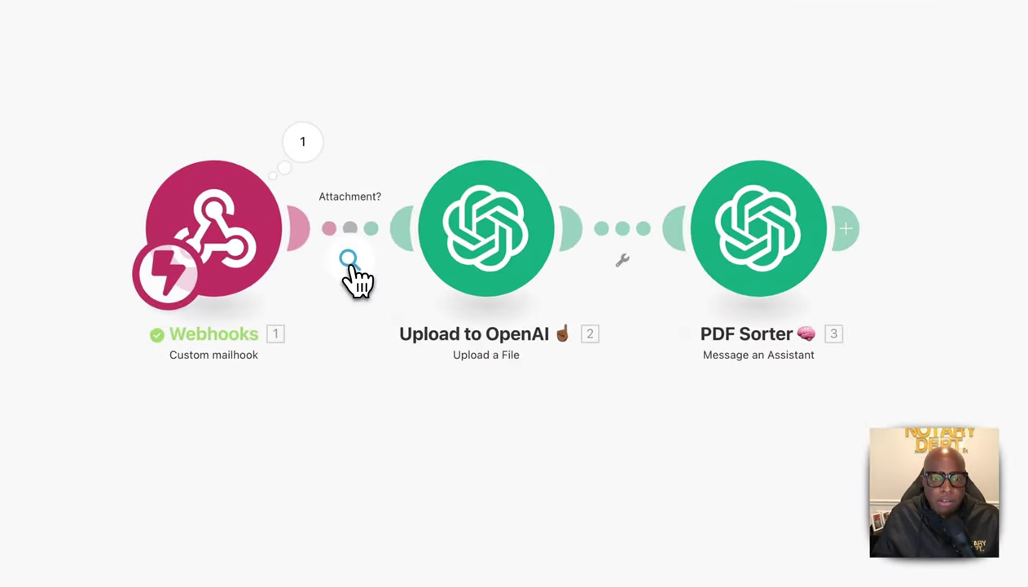
{"action": "left_click", "coordinate": [459, 290]}
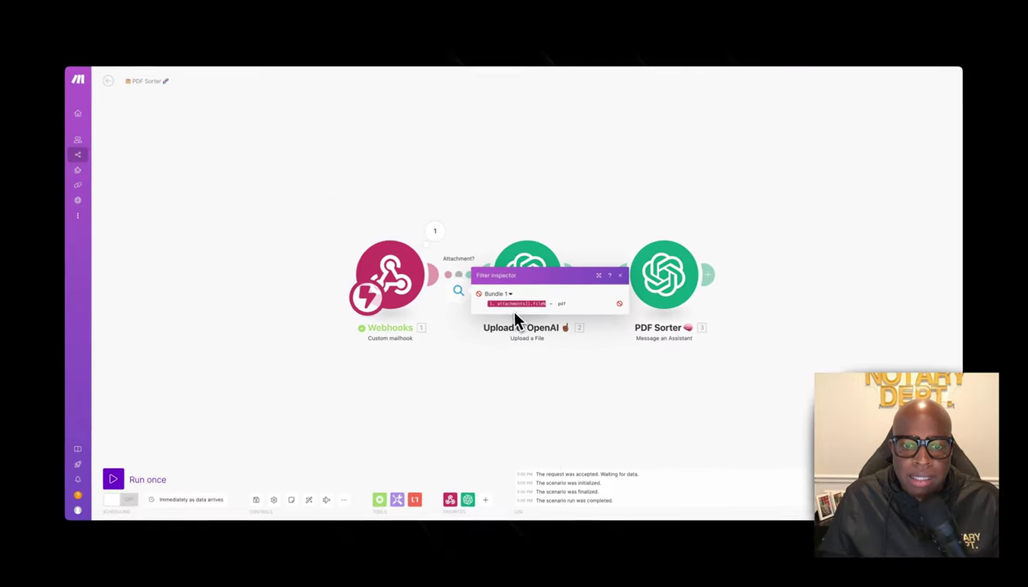
{"action": "left_click", "coordinate": [487, 410]}
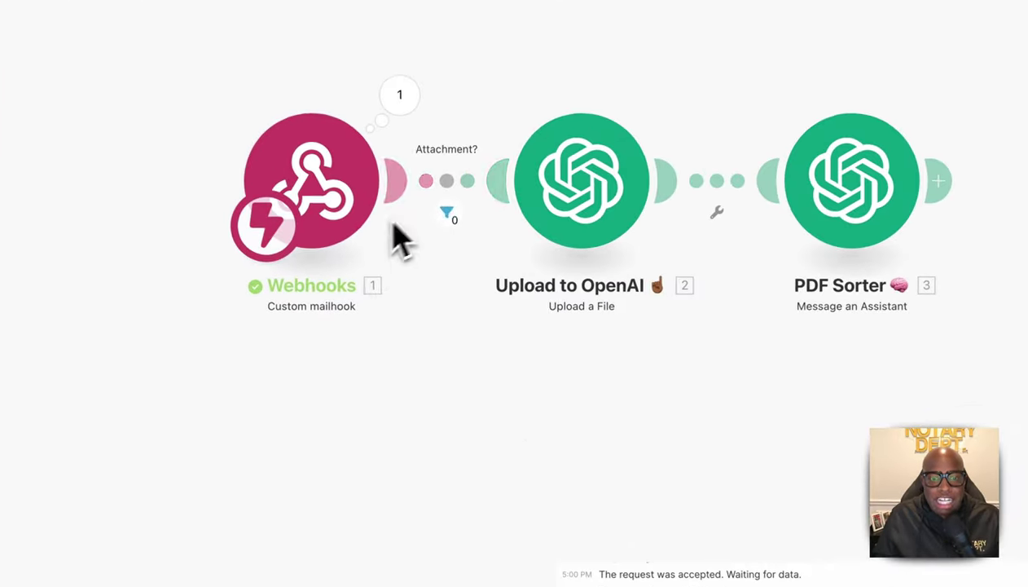
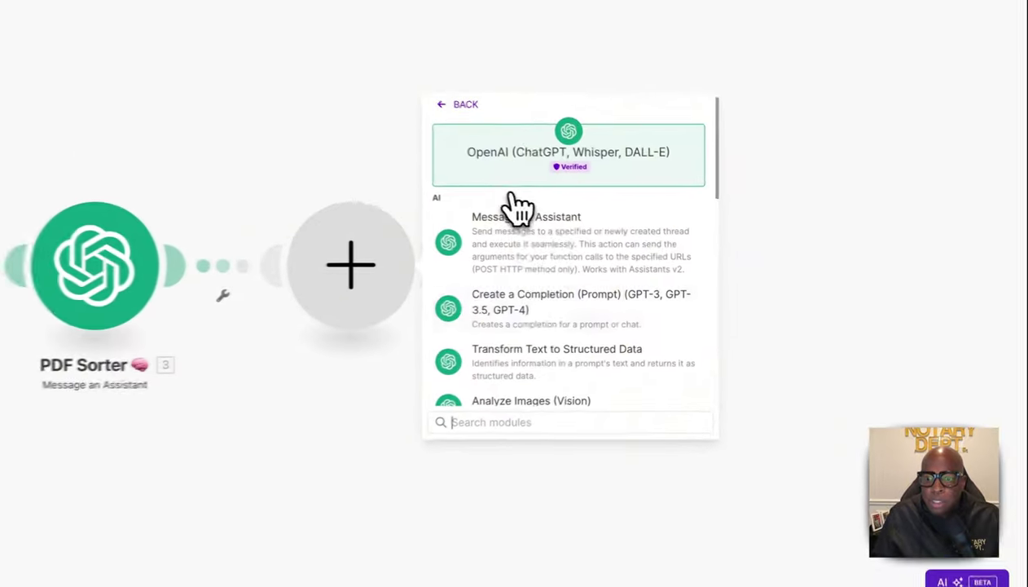
Add an OpenAI Make an API Call module after the PDF Sorter module.
{"action": "scroll", "coordinate": [525, 342], "scroll_direction": "down", "scroll_amount": 10}
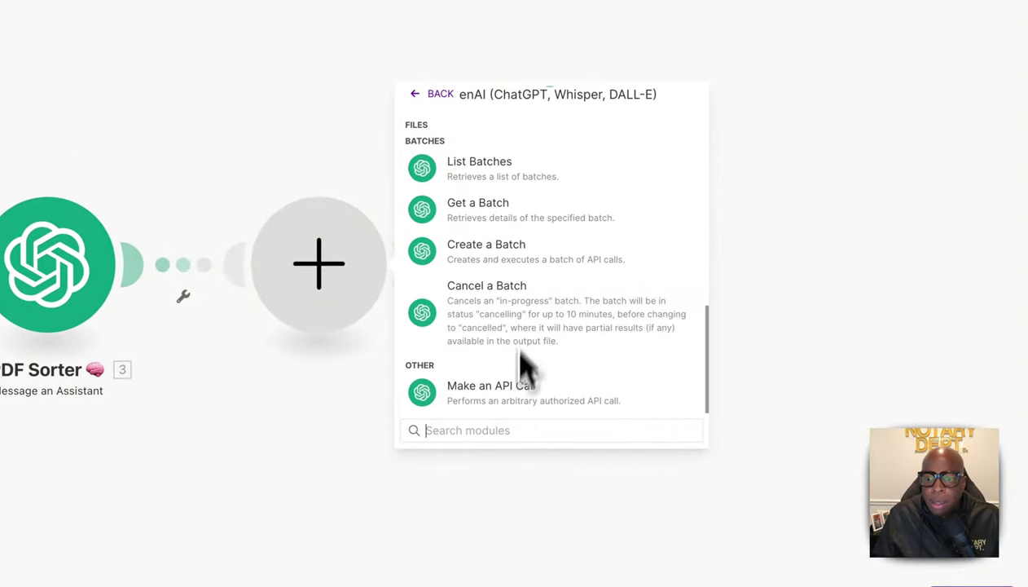
{"action": "left_click", "coordinate": [520, 390]}
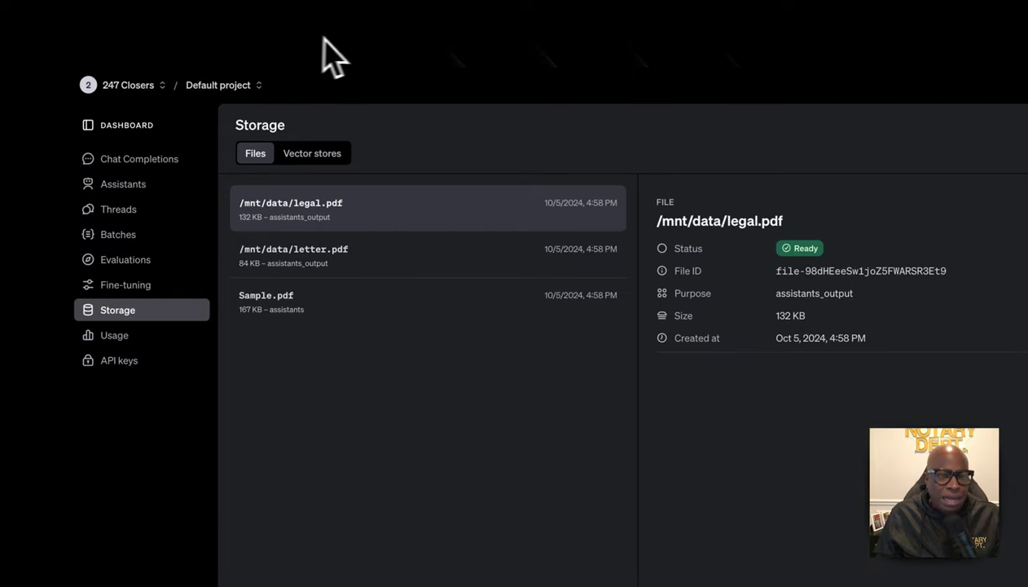
Open OpenAI's API reference in a separate browser tab.
{"action": "right_click", "coordinate": [848, 87]}
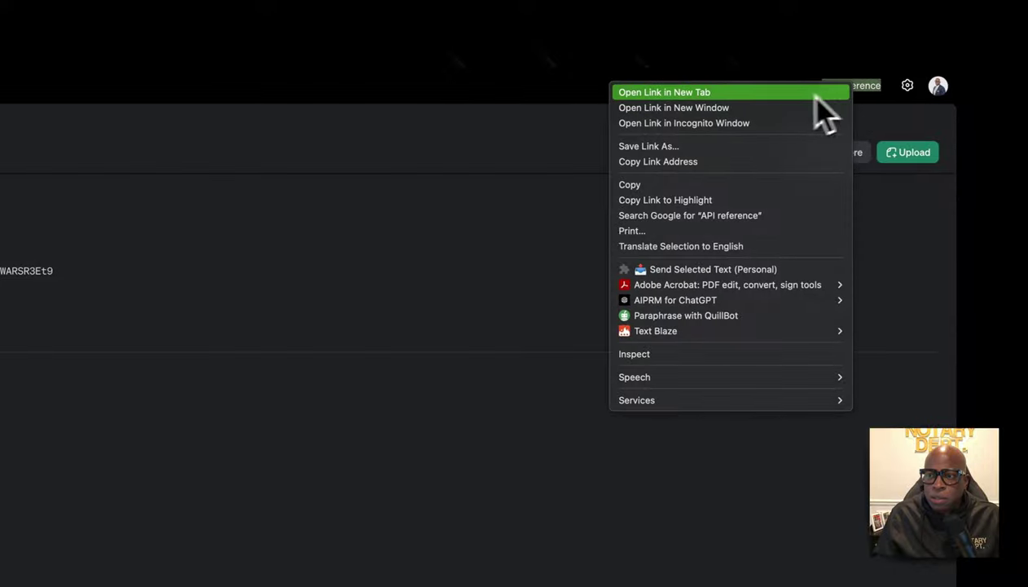
{"action": "left_click", "coordinate": [815, 93]}
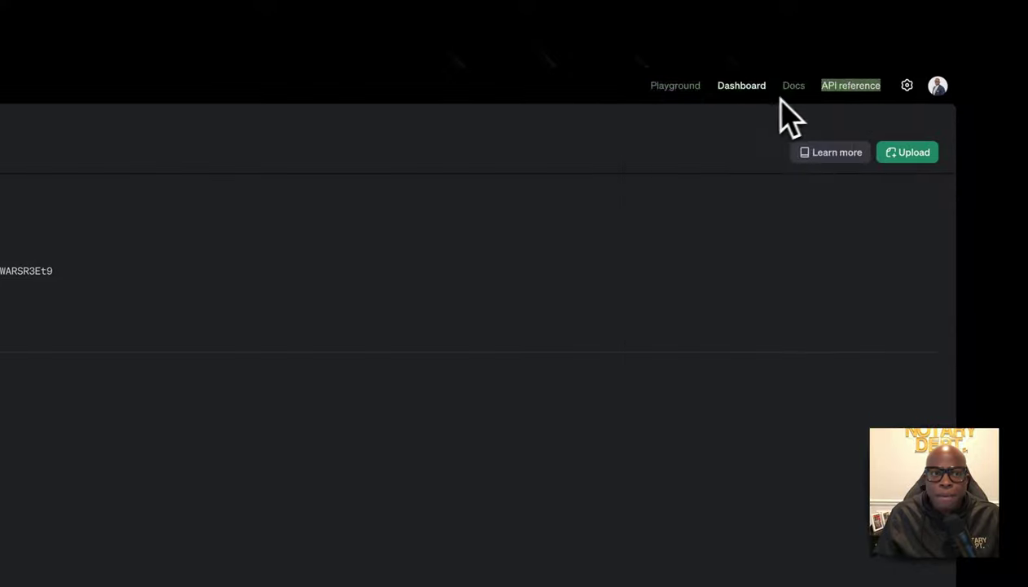
{"action": "left_click", "coordinate": [321, 17]}
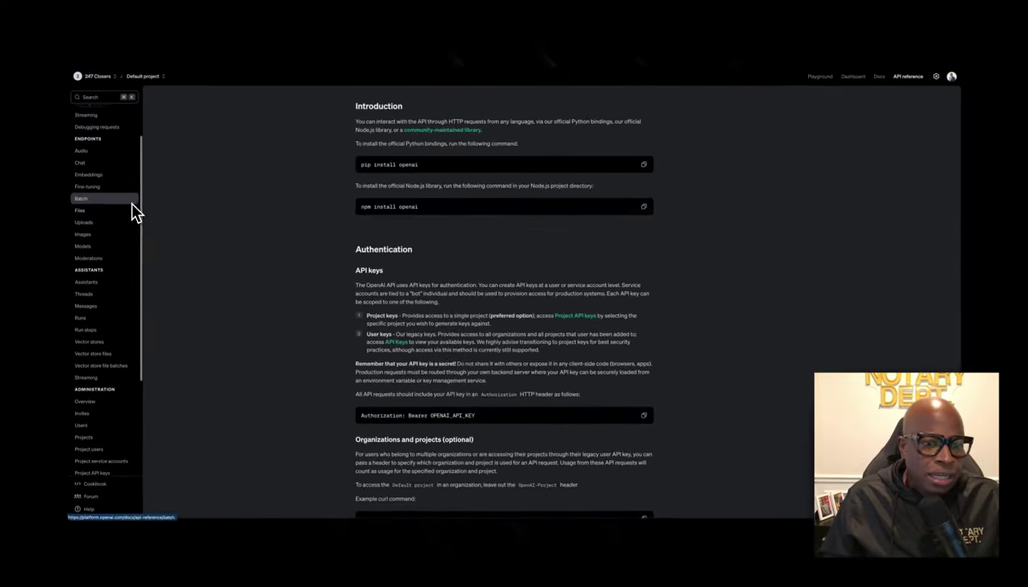
Examine the Files endpoints in the API reference for the request path that lists files.
{"action": "scroll", "coordinate": [138, 363], "scroll_direction": "down", "scroll_amount": 5}
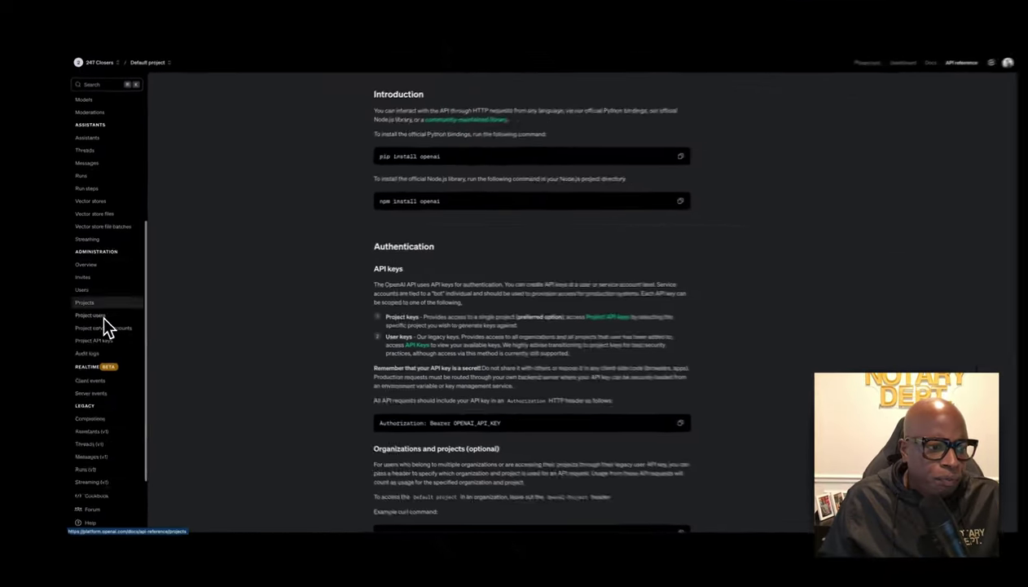
{"action": "scroll", "coordinate": [104, 322], "scroll_direction": "up", "scroll_amount": 5}
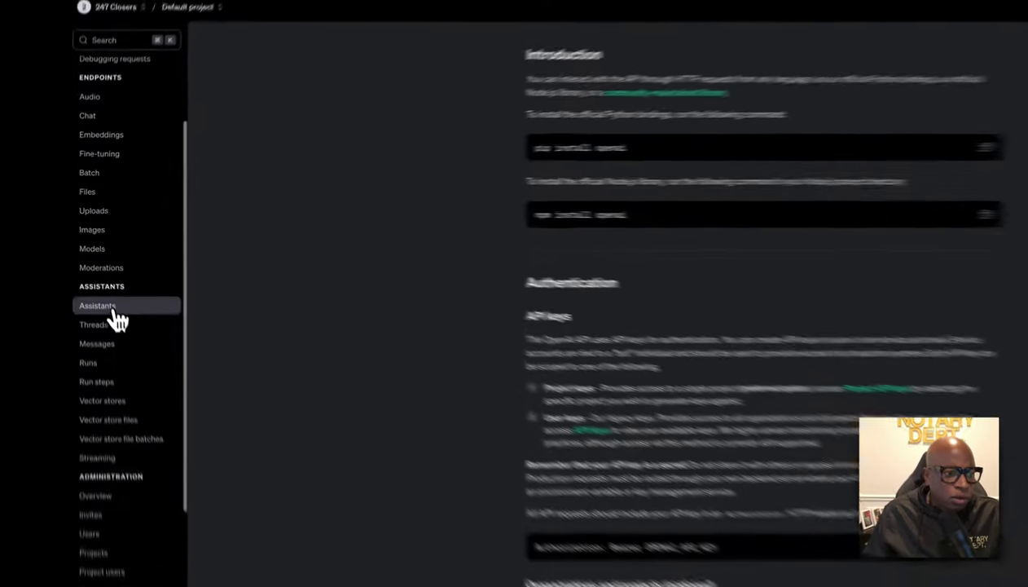
{"action": "left_click", "coordinate": [113, 309]}
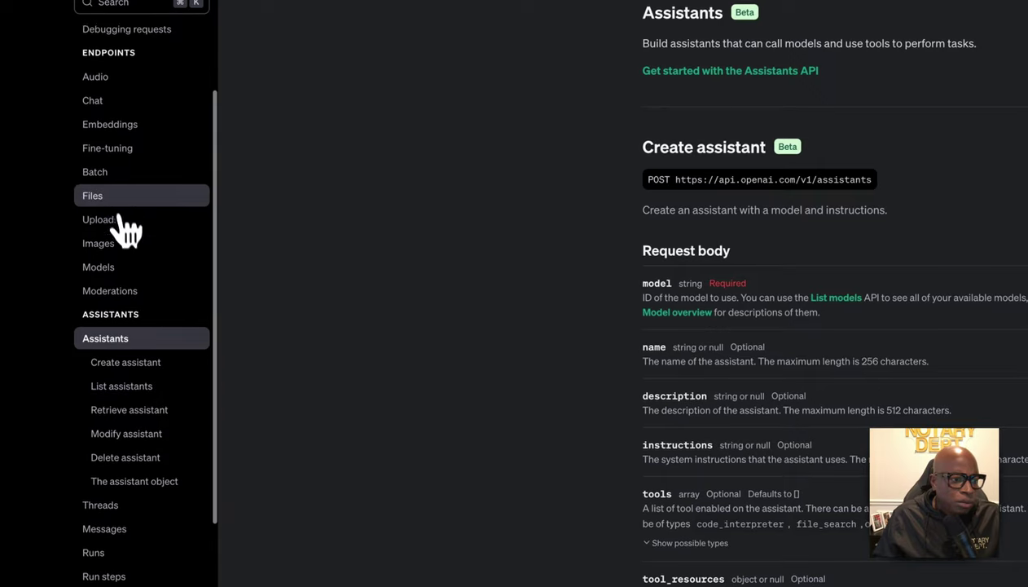
{"action": "left_click", "coordinate": [110, 194]}
{"action": "scroll", "coordinate": [590, 368], "scroll_direction": "down", "scroll_amount": 5}
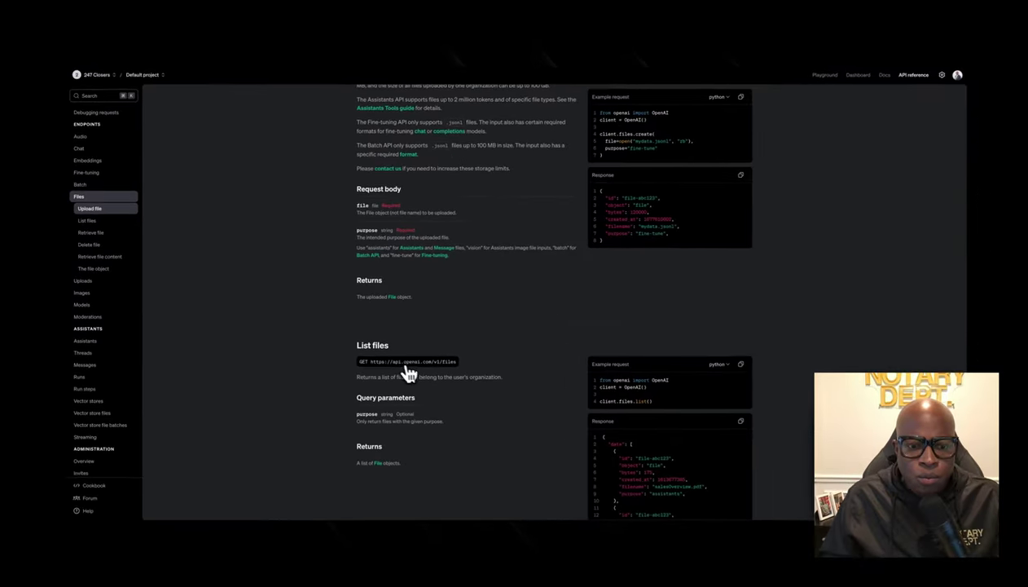
{"action": "scroll", "coordinate": [407, 373], "scroll_direction": "down", "scroll_amount": 5}
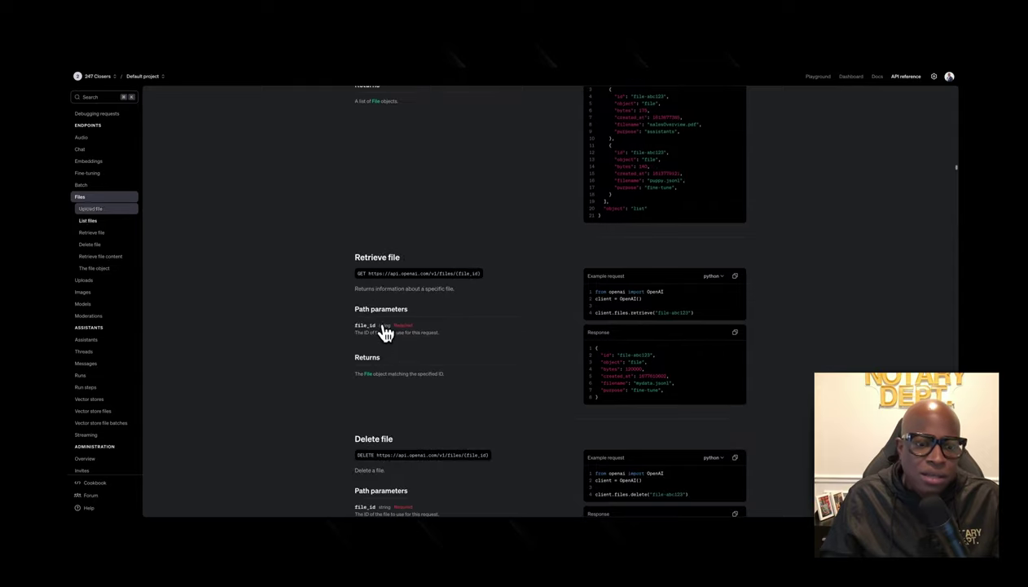
{"action": "scroll", "coordinate": [386, 332], "scroll_direction": "down", "scroll_amount": 5}
{"action": "scroll", "coordinate": [375, 245], "scroll_direction": "up", "scroll_amount": 1}
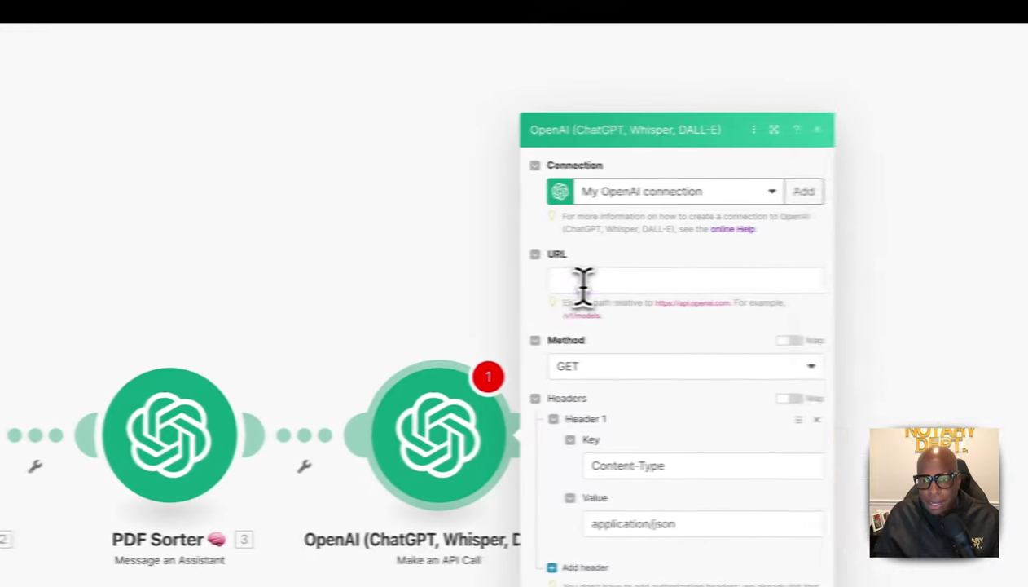
In Make, set the OpenAI API call's URL to /v1/files and save the module.
{"action": "left_click", "coordinate": [542, 287]}
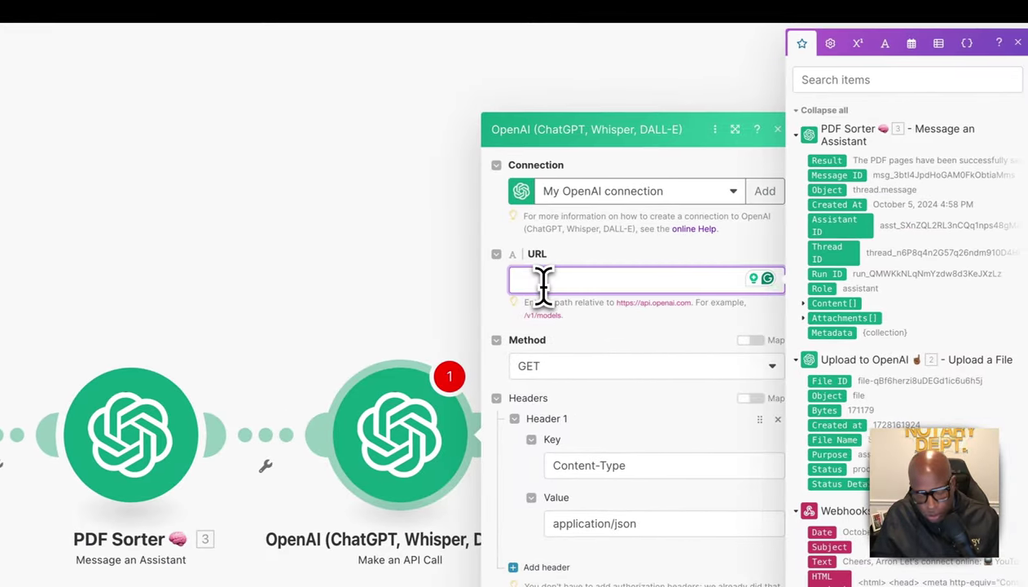
{"action": "key", "text": "ctrl+v"}
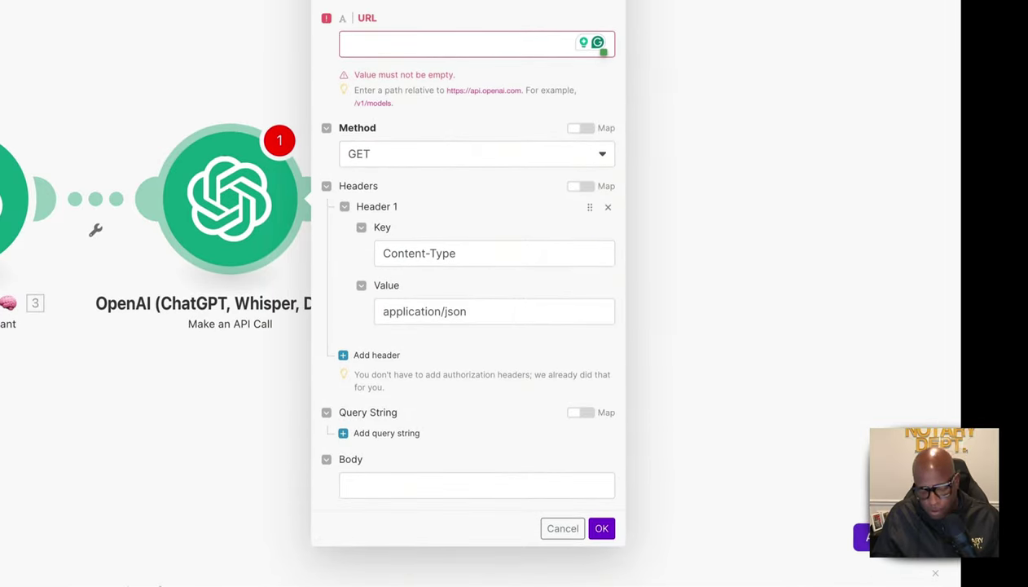
{"action": "left_click", "coordinate": [431, 44]}
{"action": "type", "text": "/v1/files/"}
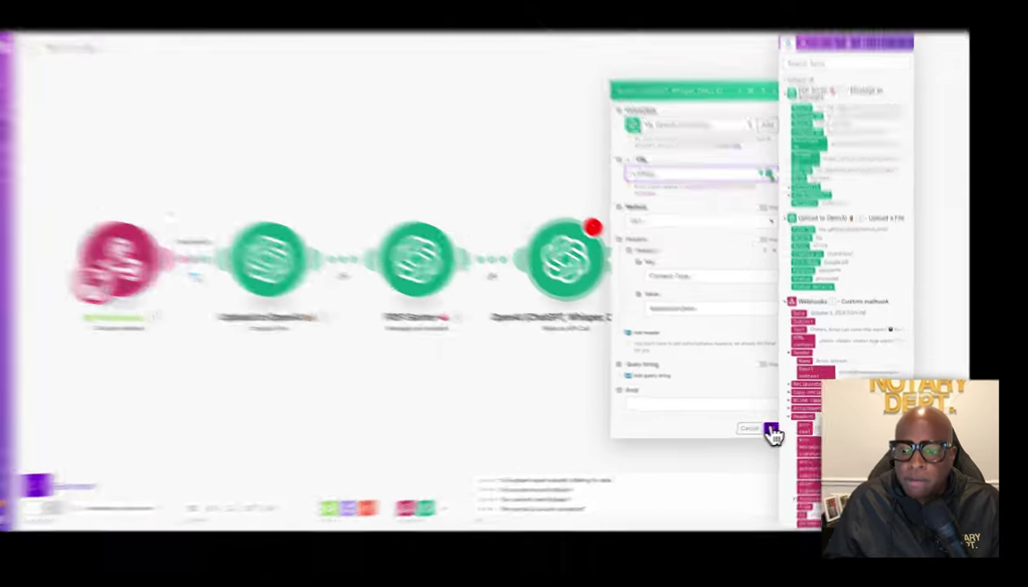
{"action": "left_click", "coordinate": [780, 425]}
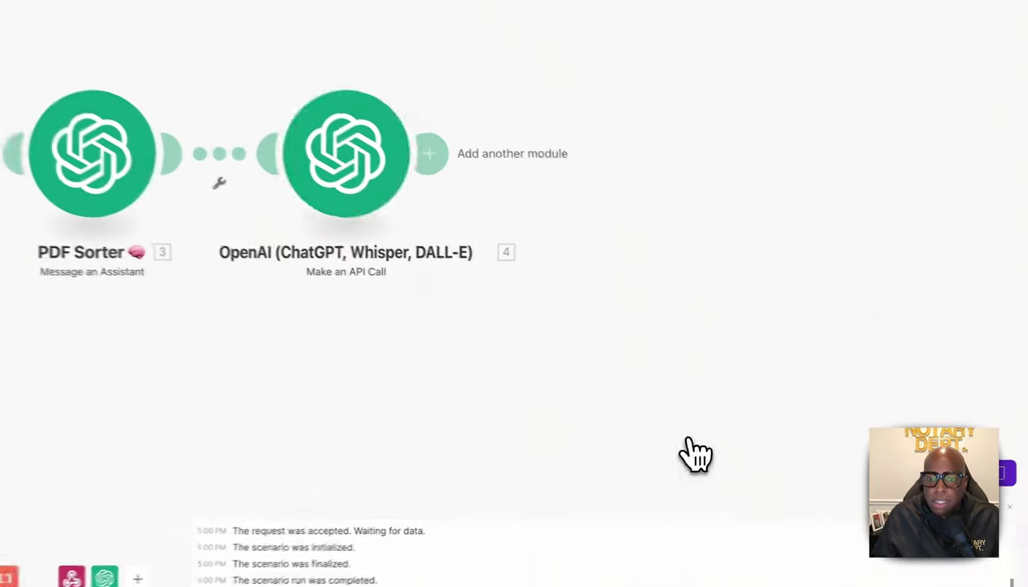
Rename the Make an API Call module "Get Files" followed by the file cabinet emoji.
{"action": "right_click", "coordinate": [609, 291]}
{"action": "left_click", "coordinate": [412, 254]}
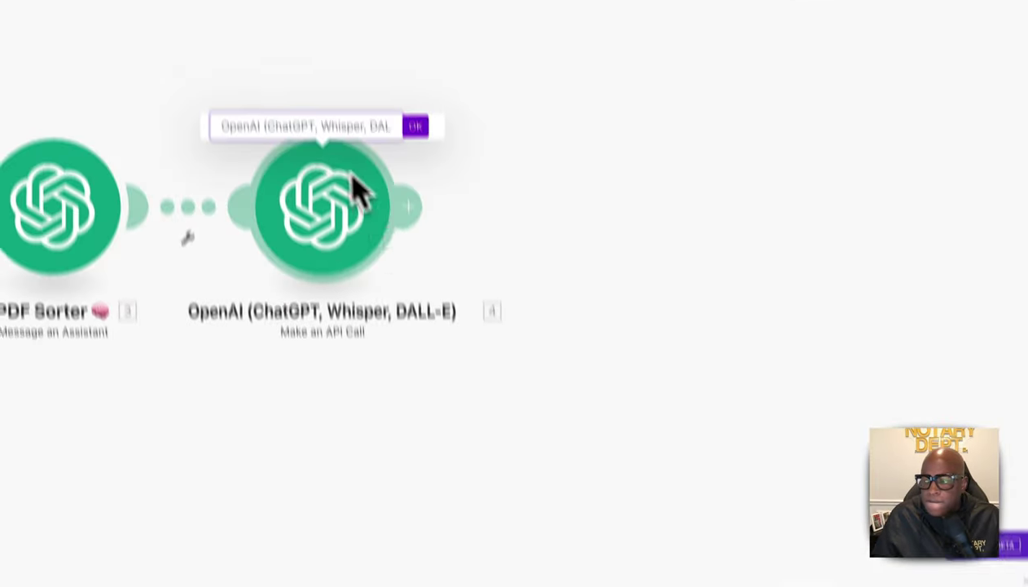
{"action": "type", "text": "Get Files"}
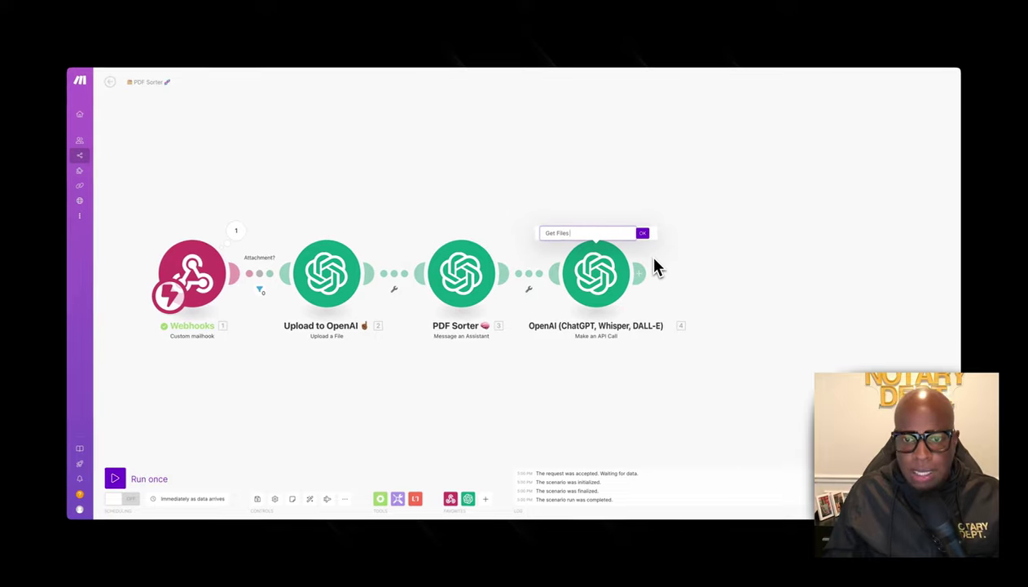
{"action": "right_click", "coordinate": [617, 239]}
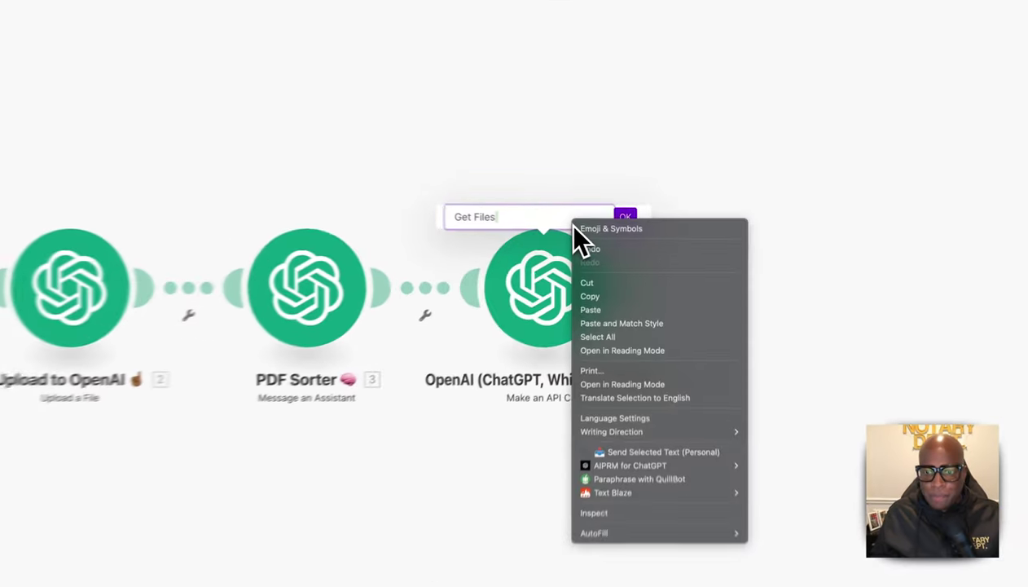
{"action": "key", "text": "Escape"}
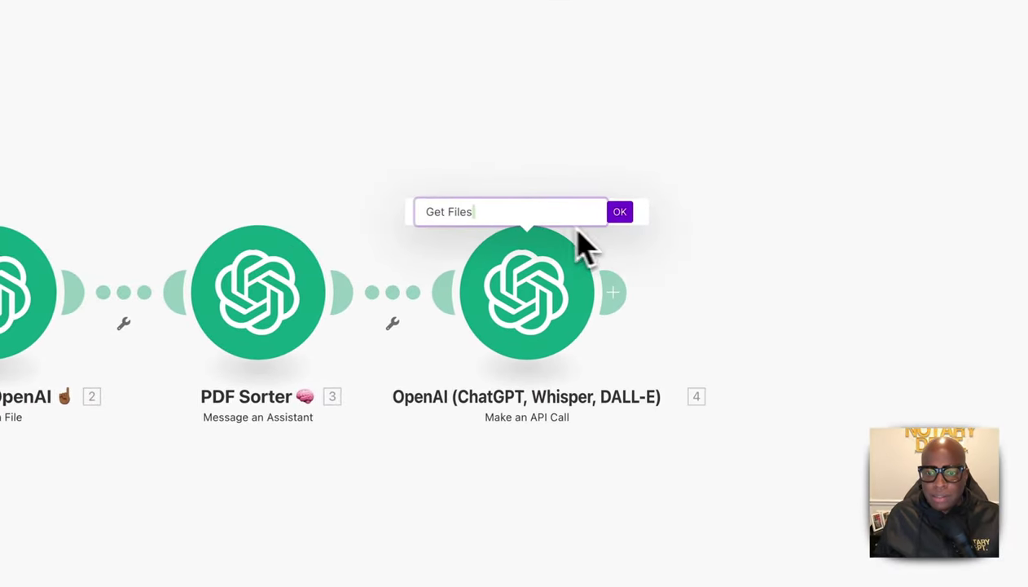
{"action": "key", "text": "ctrl+super+space"}
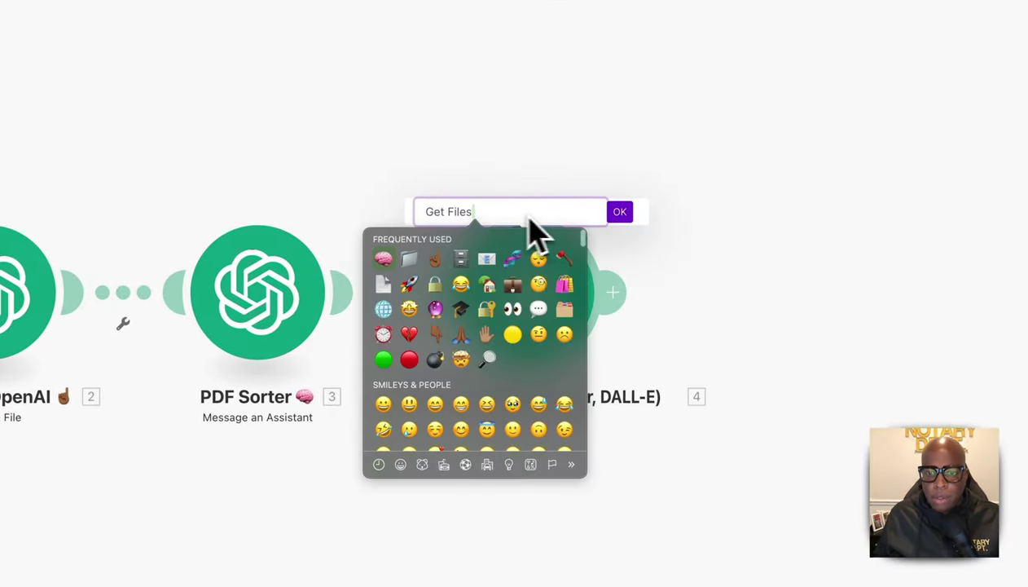
{"action": "left_click", "coordinate": [456, 259]}
{"action": "left_click", "coordinate": [618, 213]}
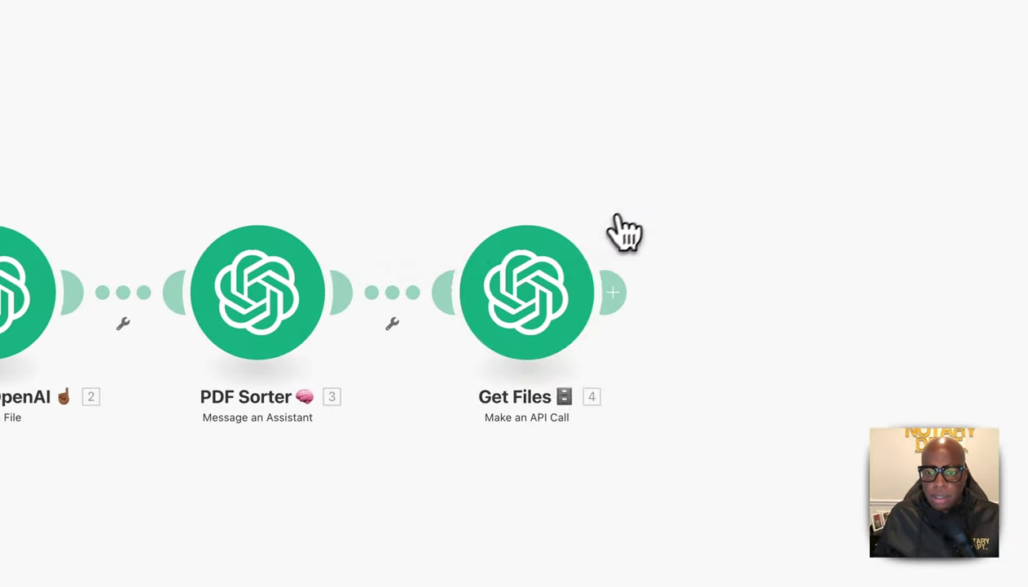
Run the scenario once and inspect how the Attachment? filter evaluates Bundle 1.
{"action": "left_click", "coordinate": [106, 442]}
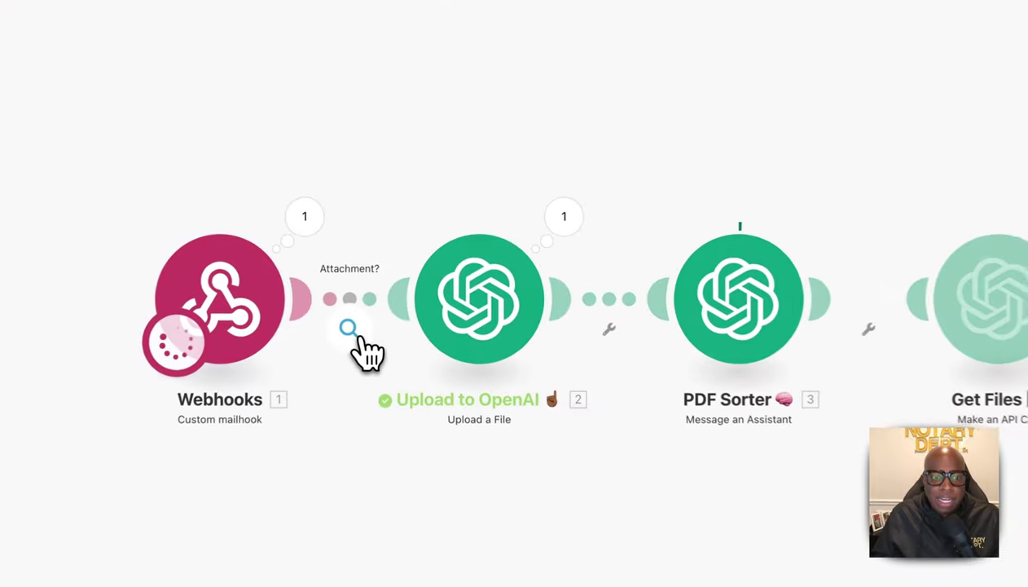
{"action": "left_click", "coordinate": [391, 290]}
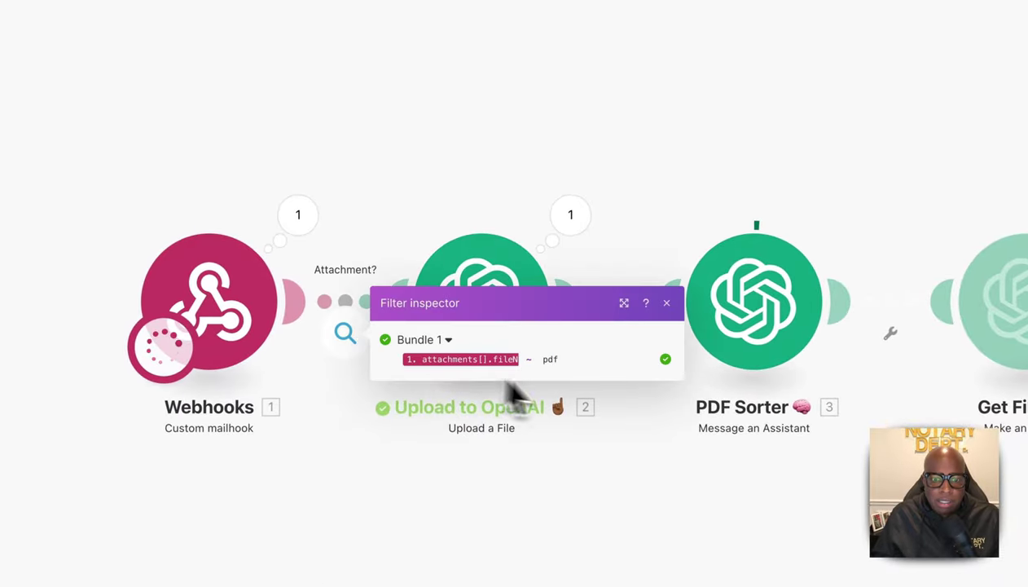
{"action": "left_click", "coordinate": [667, 304]}
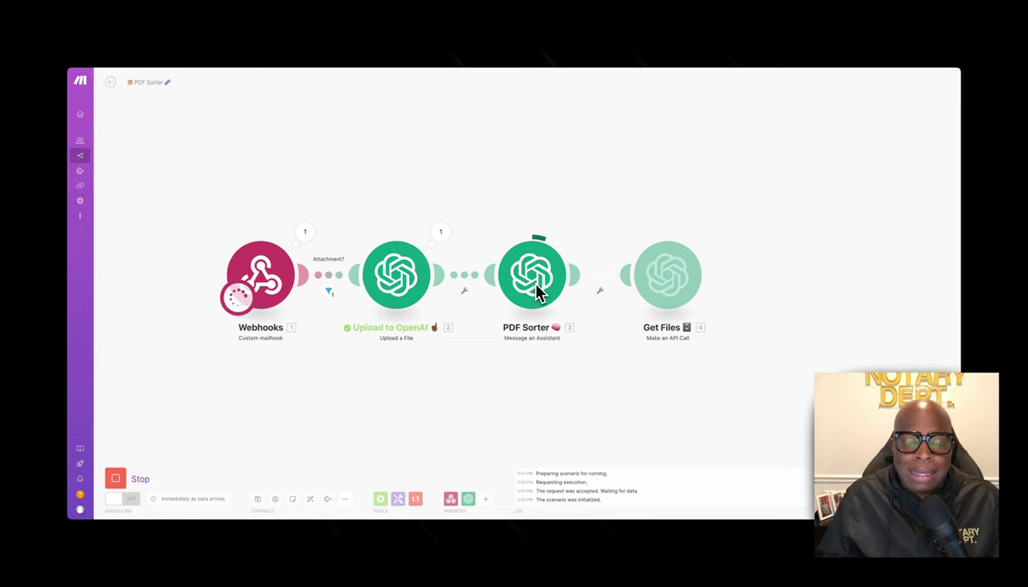
Examine the Body data array in the Get Files output and compare it with the files in OpenAI Storage.
{"action": "scroll", "coordinate": [683, 302], "scroll_direction": "right", "scroll_amount": 3}
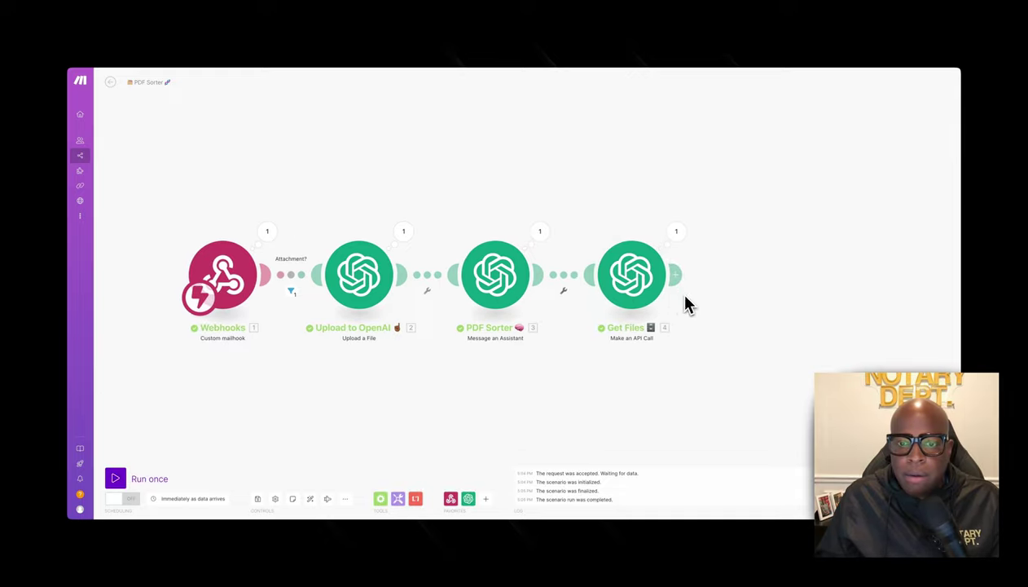
{"action": "scroll", "coordinate": [628, 298], "scroll_direction": "right", "scroll_amount": 2}
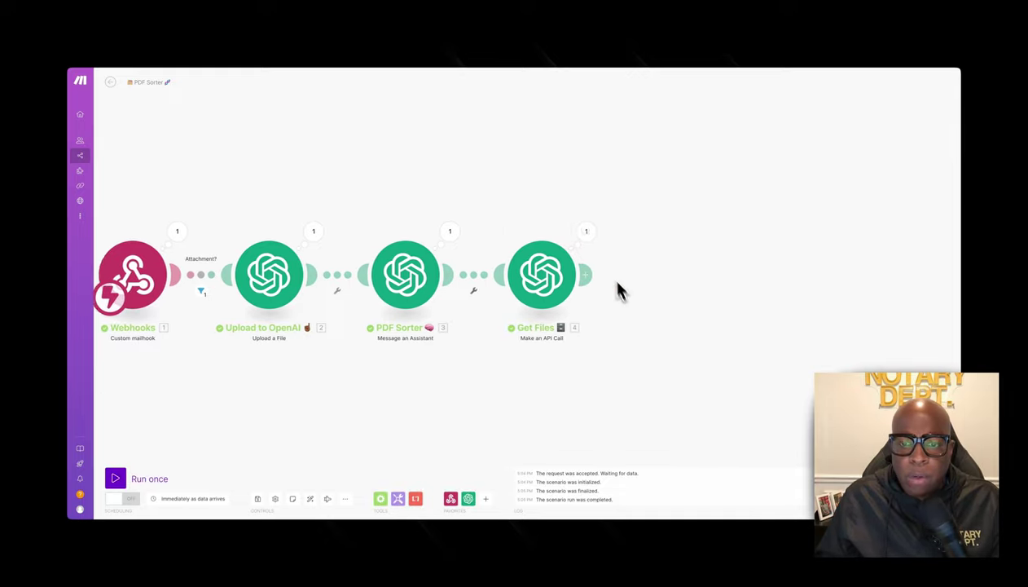
{"action": "left_click", "coordinate": [585, 235]}
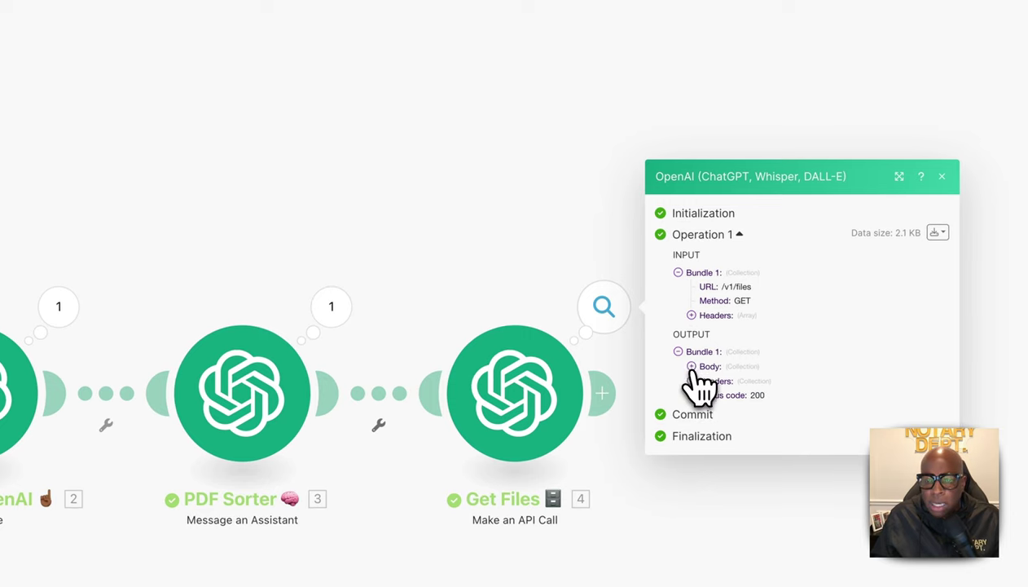
{"action": "left_click", "coordinate": [692, 367]}
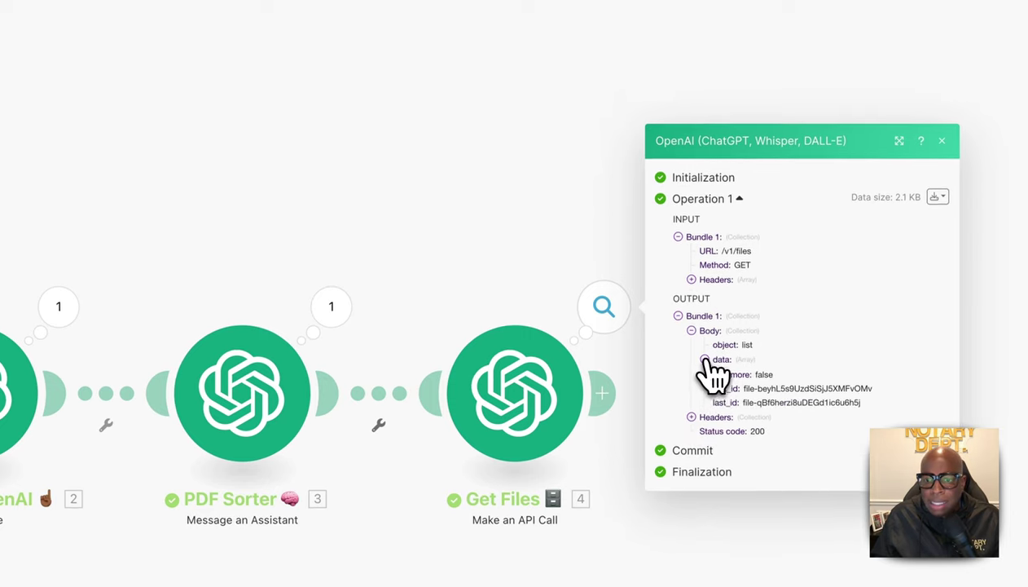
{"action": "left_click", "coordinate": [705, 357]}
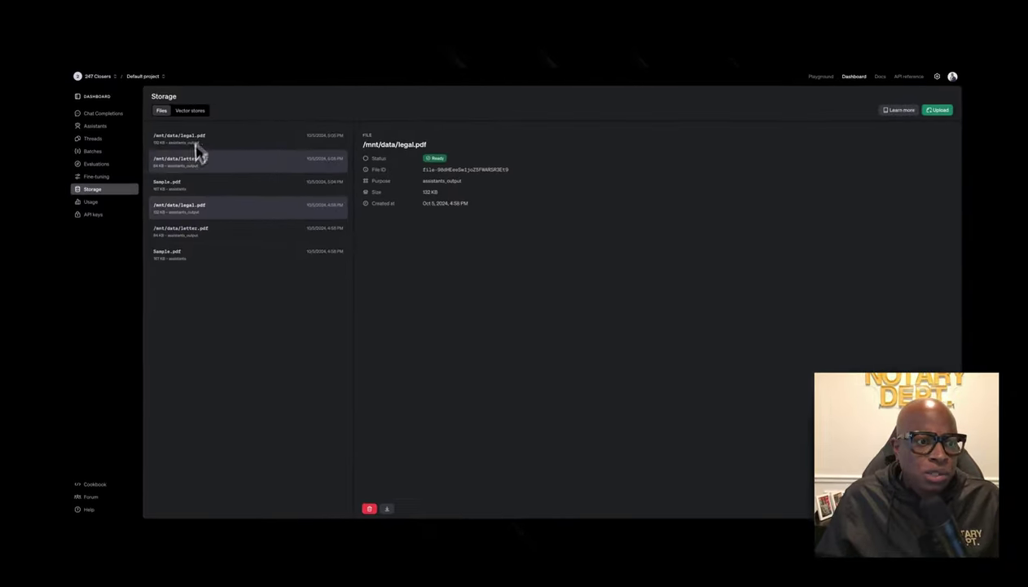
{"action": "left_click", "coordinate": [175, 255]}
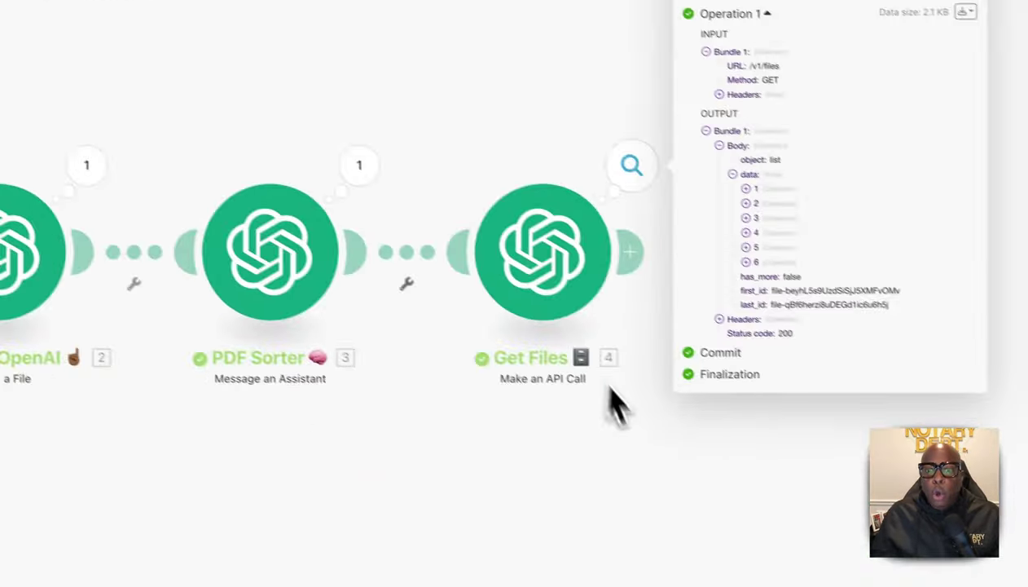
{"action": "left_click", "coordinate": [643, 463]}
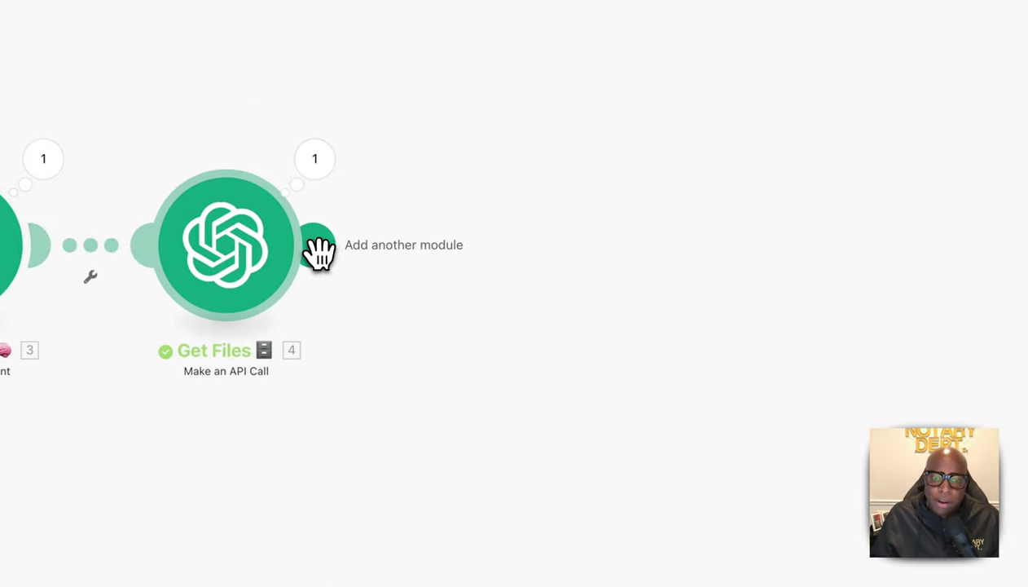
Add an Array aggregator module after the Get Files module.
{"action": "left_click", "coordinate": [317, 252]}
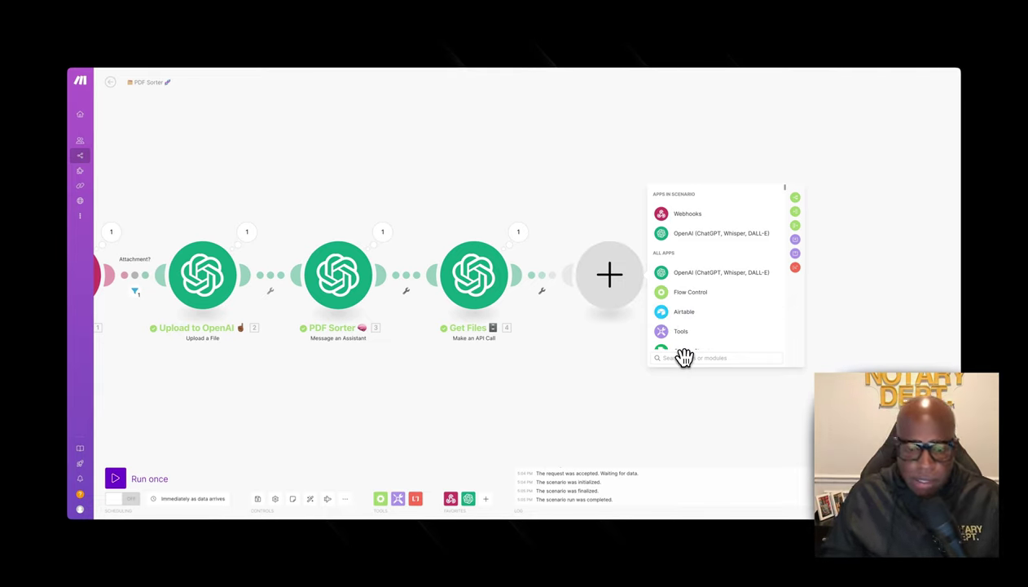
{"action": "type", "text": "rray"}
{"action": "left_click", "coordinate": [699, 213]}
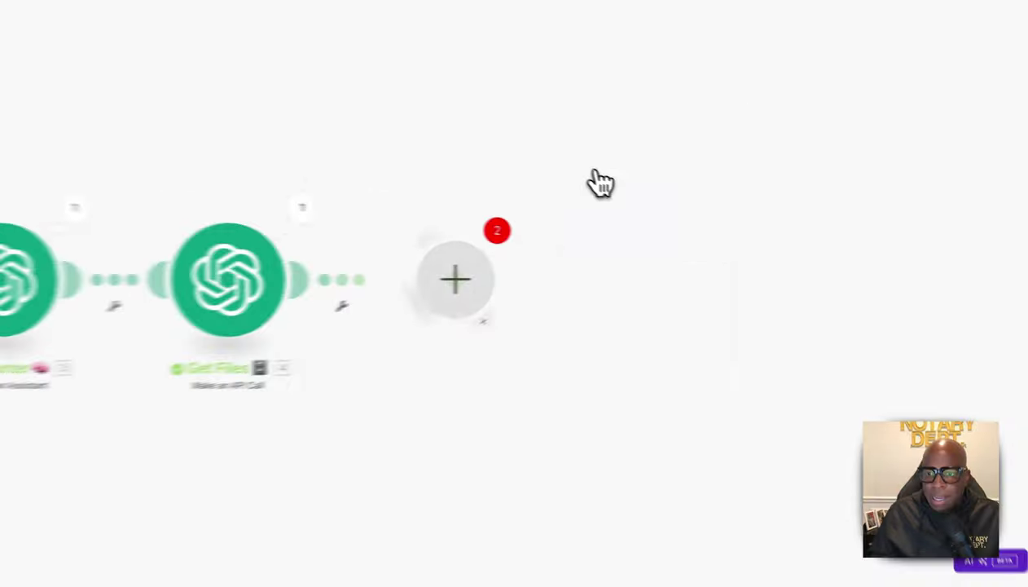
Configure the Array aggregator with Get Files as source module, Body as the aggregated field, and grouping by the body's data[] array.
{"action": "left_click", "coordinate": [697, 218]}
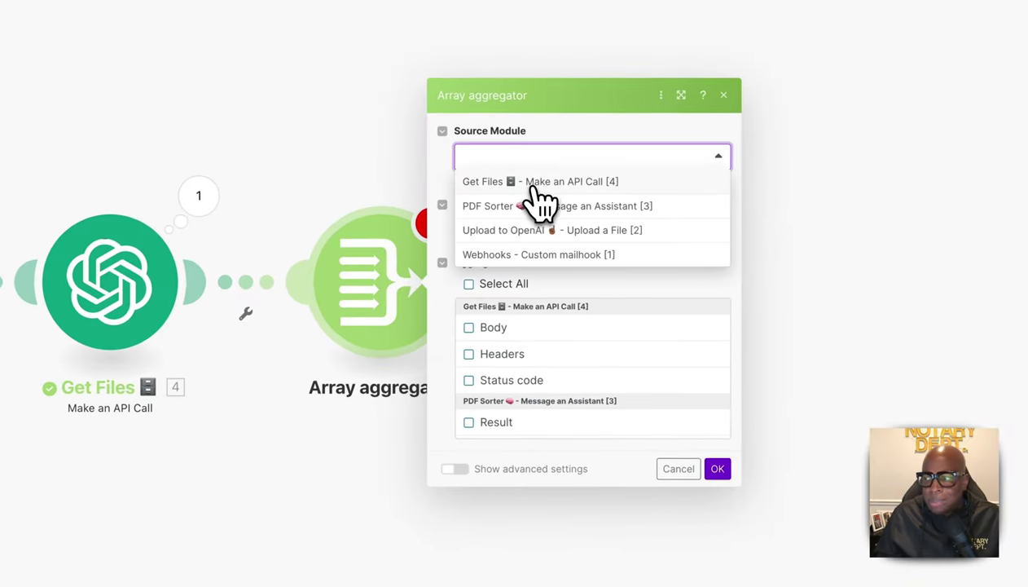
{"action": "left_click", "coordinate": [539, 182]}
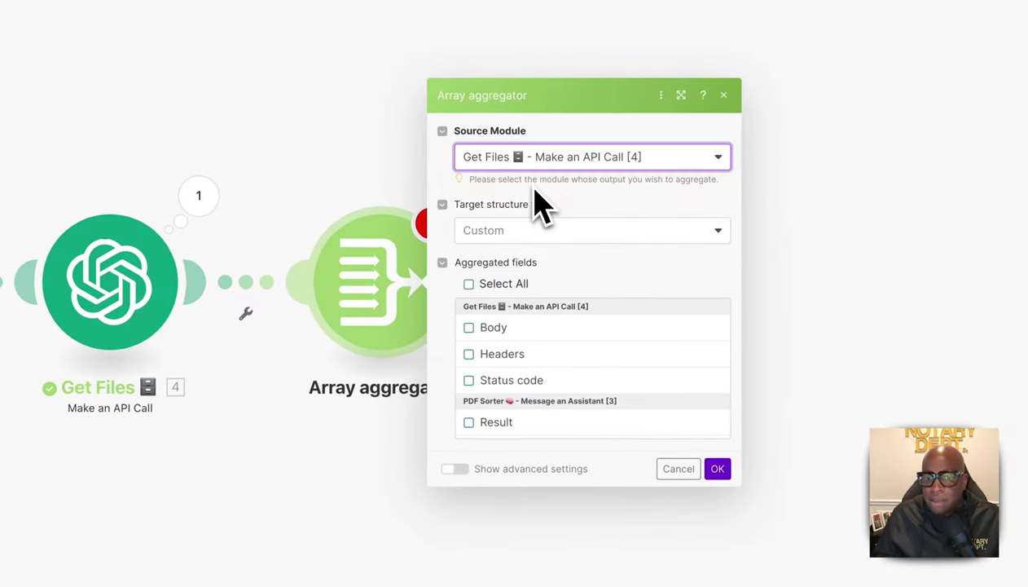
{"action": "left_click", "coordinate": [471, 327]}
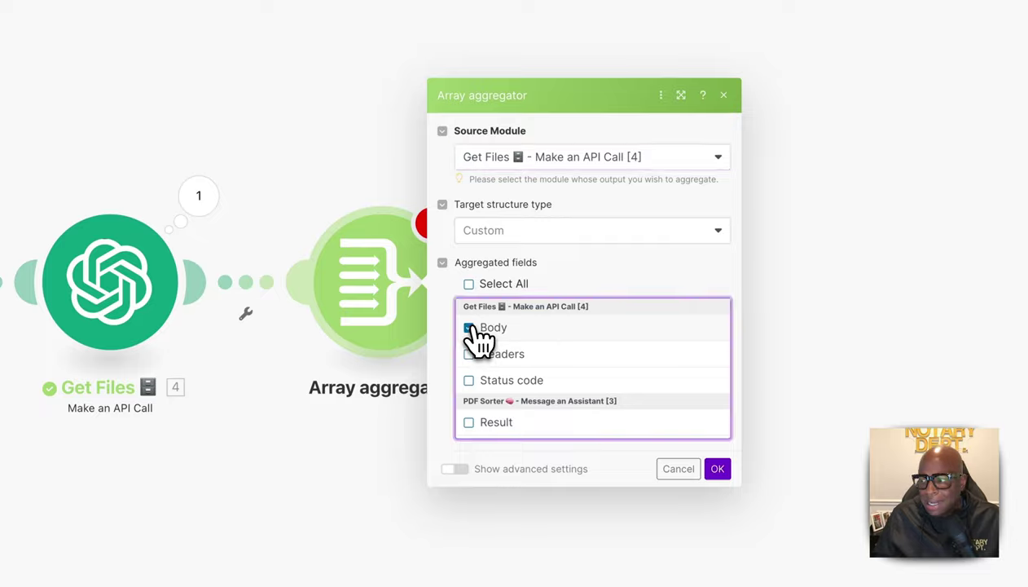
{"action": "left_click", "coordinate": [454, 469]}
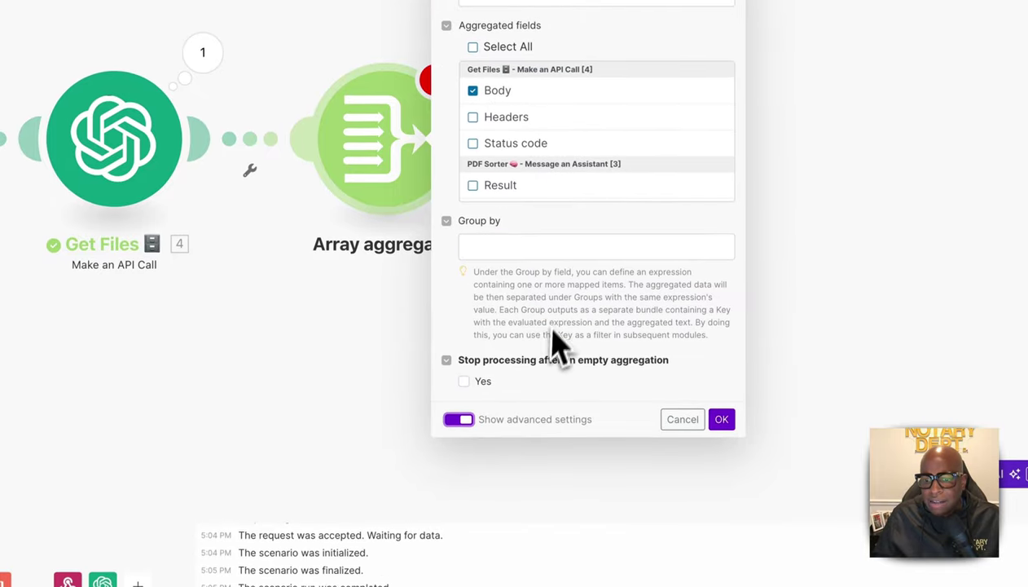
{"action": "left_click", "coordinate": [534, 246]}
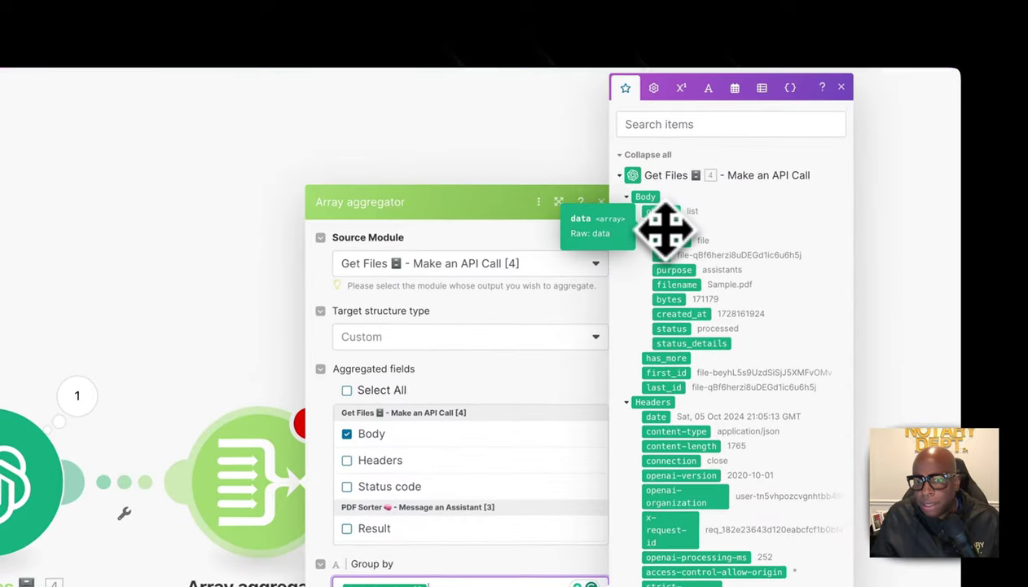
{"action": "left_click_drag", "start_coordinate": [807, 147], "coordinate": [743, 333]}
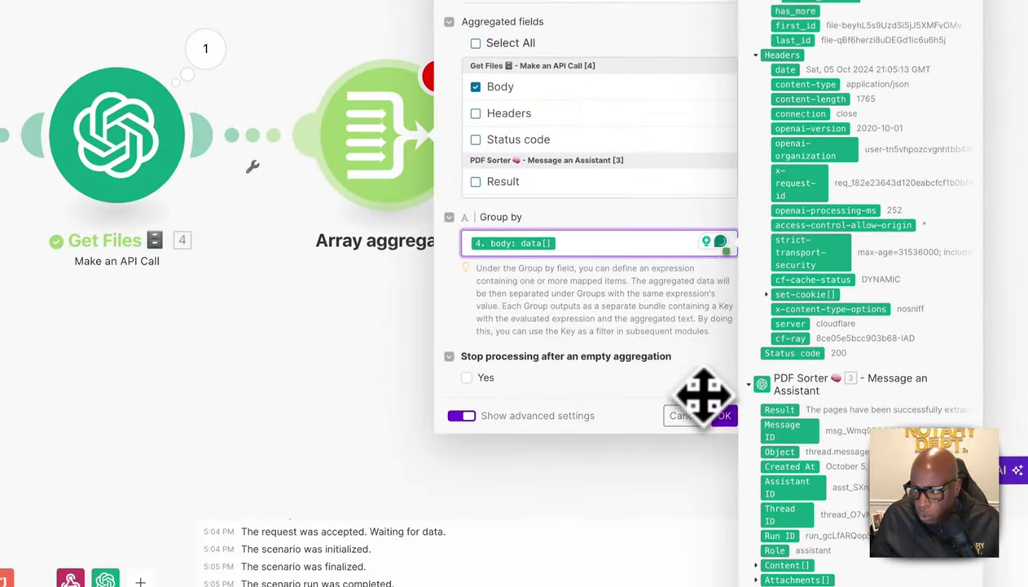
{"action": "left_click", "coordinate": [727, 410]}
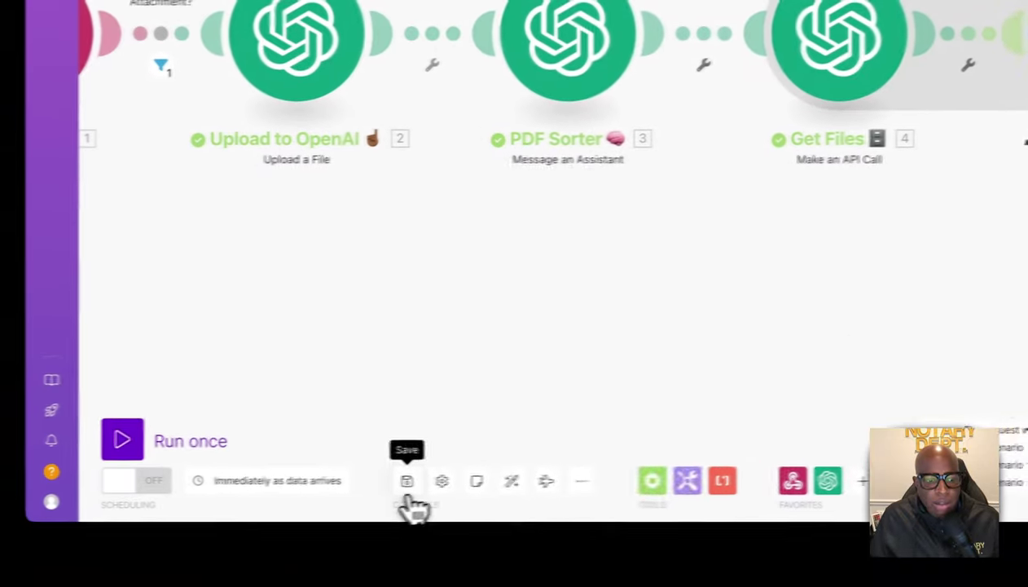
Save the scenario with the Array aggregator and run it once, accepting the warnings about the last module.
{"action": "left_click", "coordinate": [407, 481]}
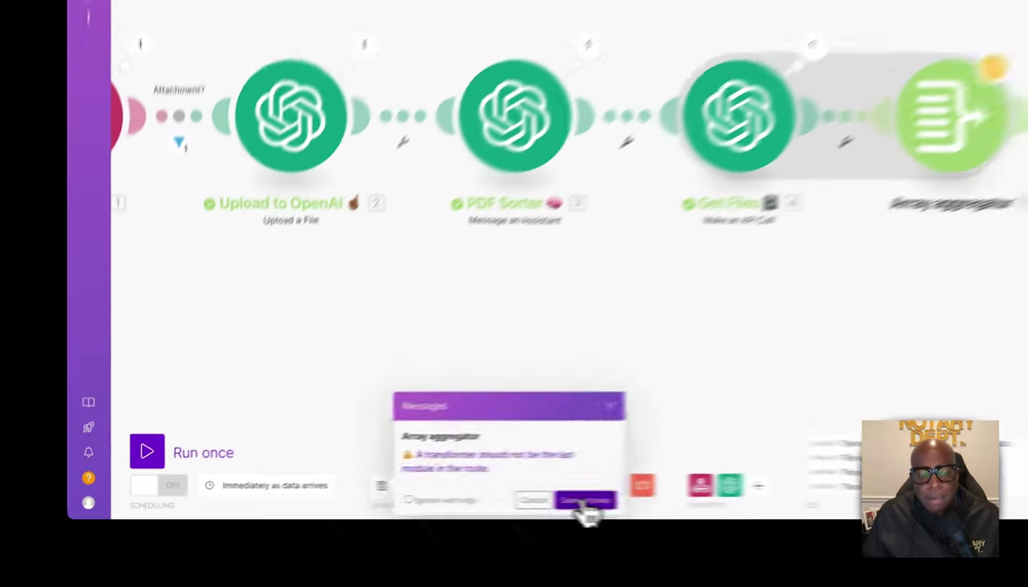
{"action": "left_click", "coordinate": [381, 508]}
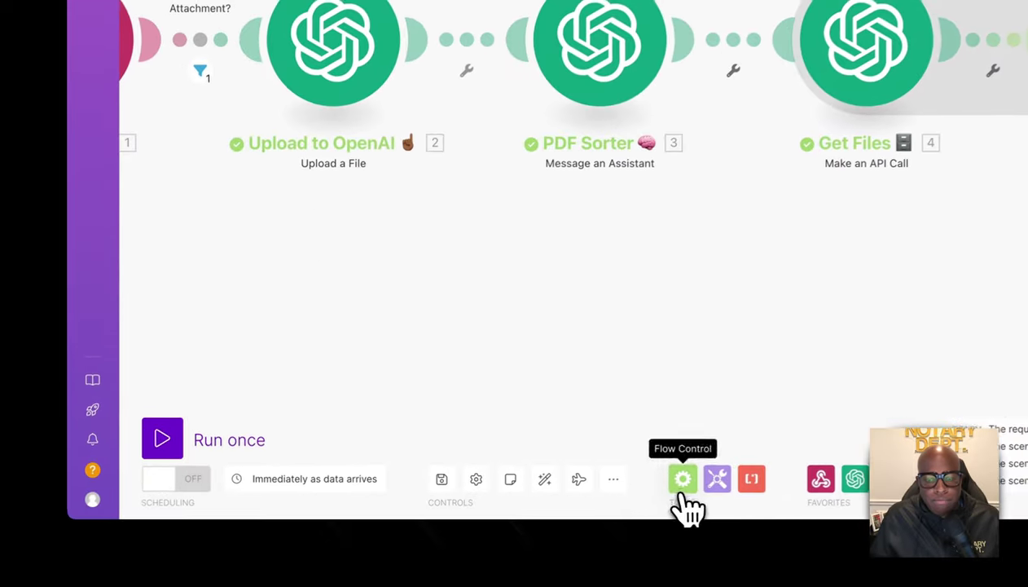
{"action": "left_click", "coordinate": [189, 449]}
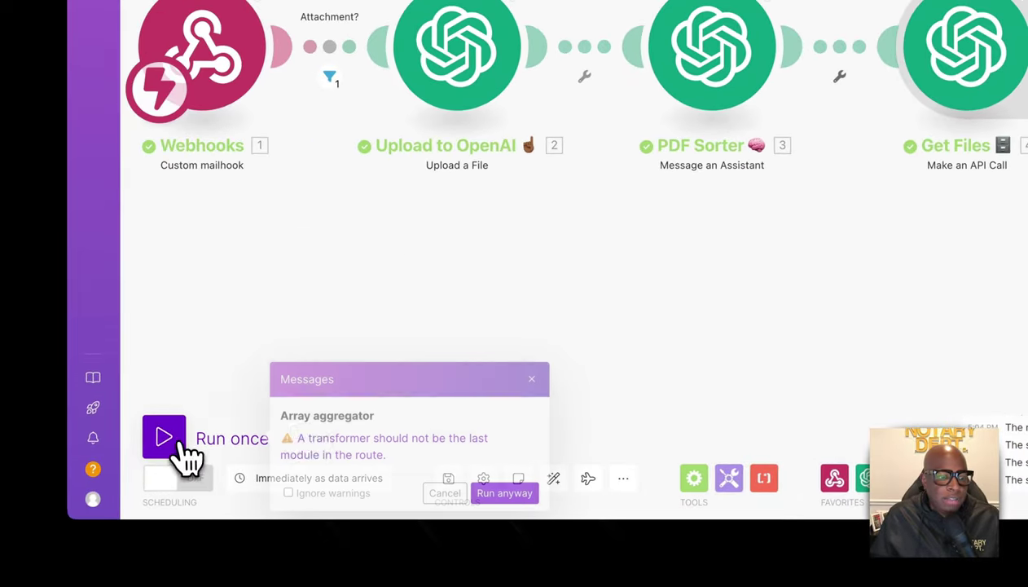
{"action": "left_click", "coordinate": [504, 491]}
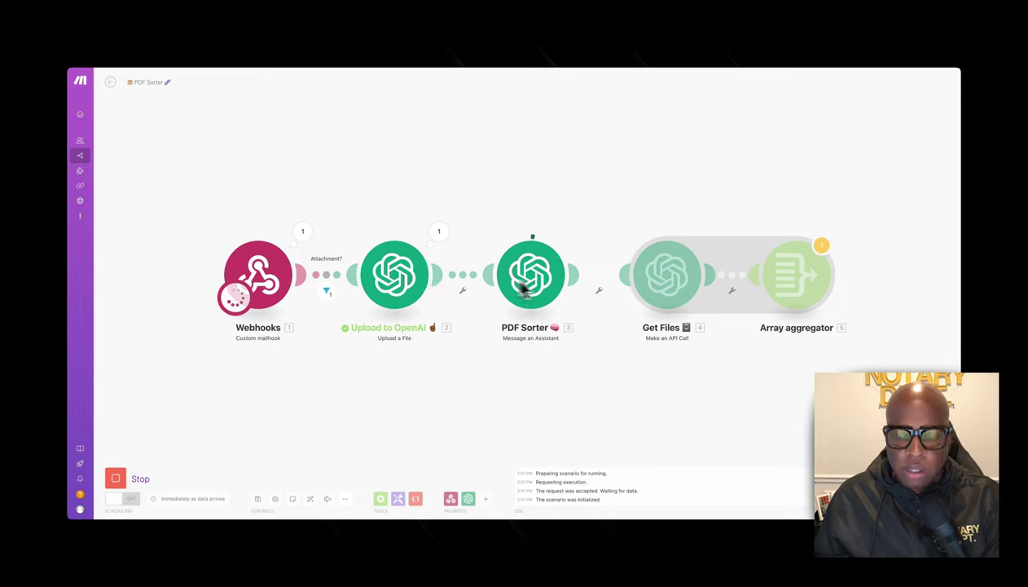
Examine the Array aggregator's output bundle and compare its Key array with the Body data array in the Get Files output.
{"action": "scroll", "coordinate": [525, 285], "scroll_direction": "right", "scroll_amount": 4}
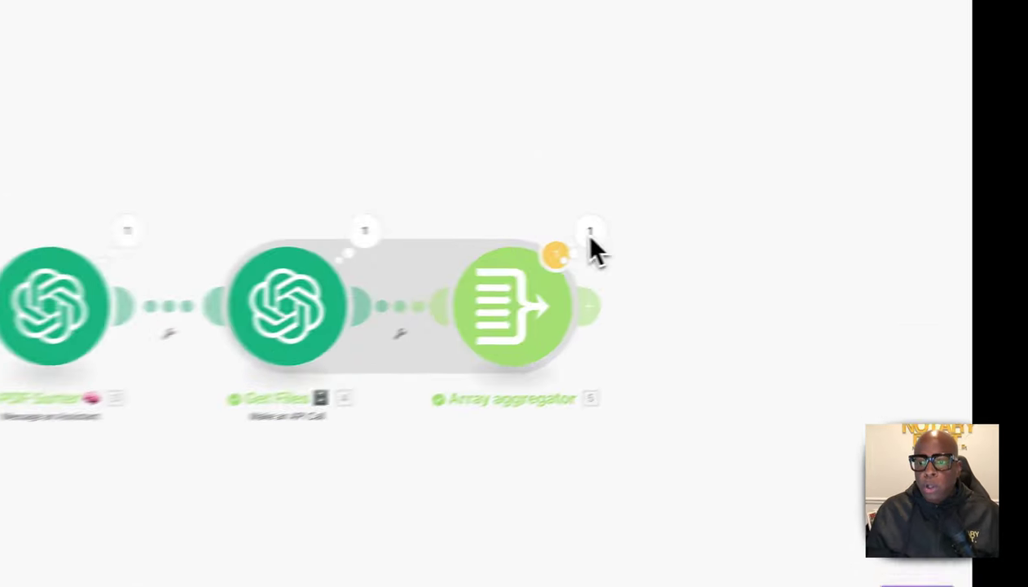
{"action": "left_click", "coordinate": [742, 232]}
{"action": "left_click", "coordinate": [786, 260]}
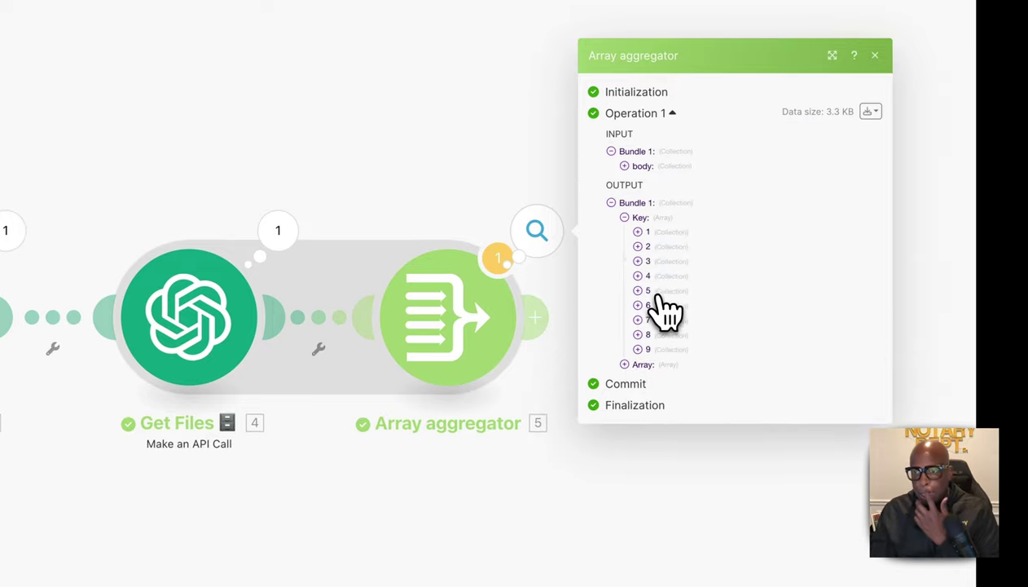
{"action": "left_click", "coordinate": [385, 179]}
{"action": "left_click", "coordinate": [278, 231]}
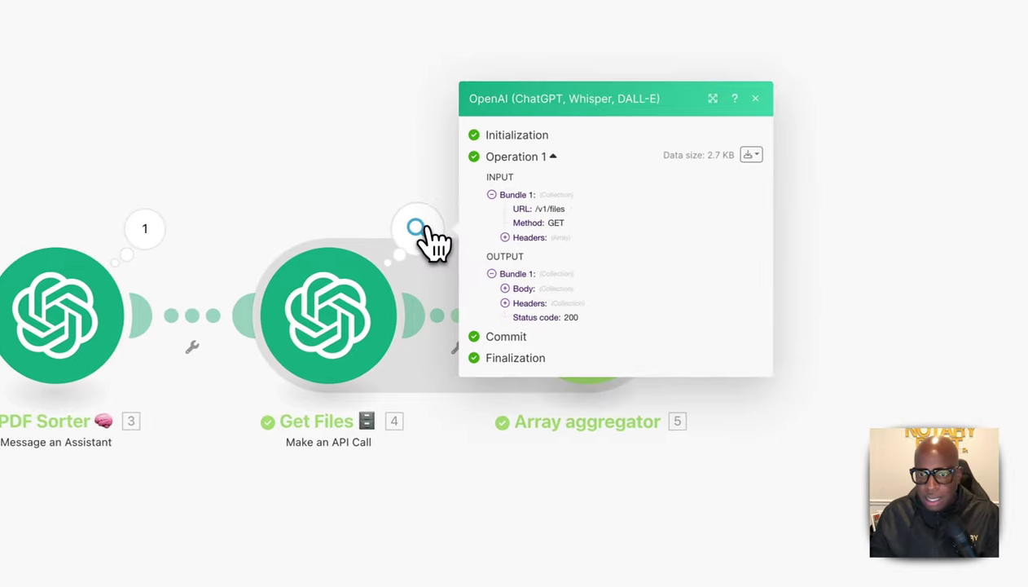
{"action": "left_click", "coordinate": [510, 275]}
{"action": "left_click", "coordinate": [524, 282]}
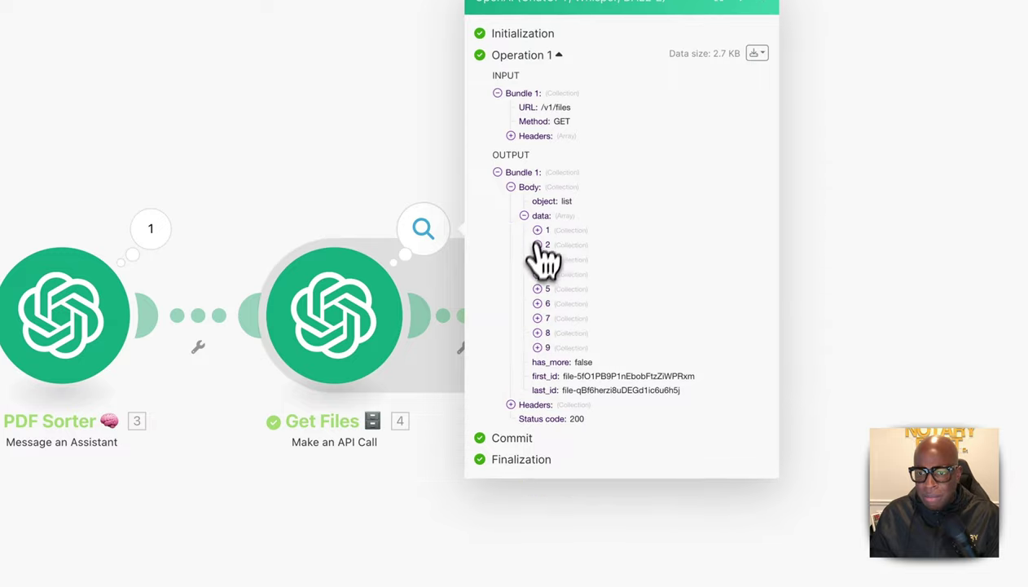
{"action": "left_click", "coordinate": [379, 374]}
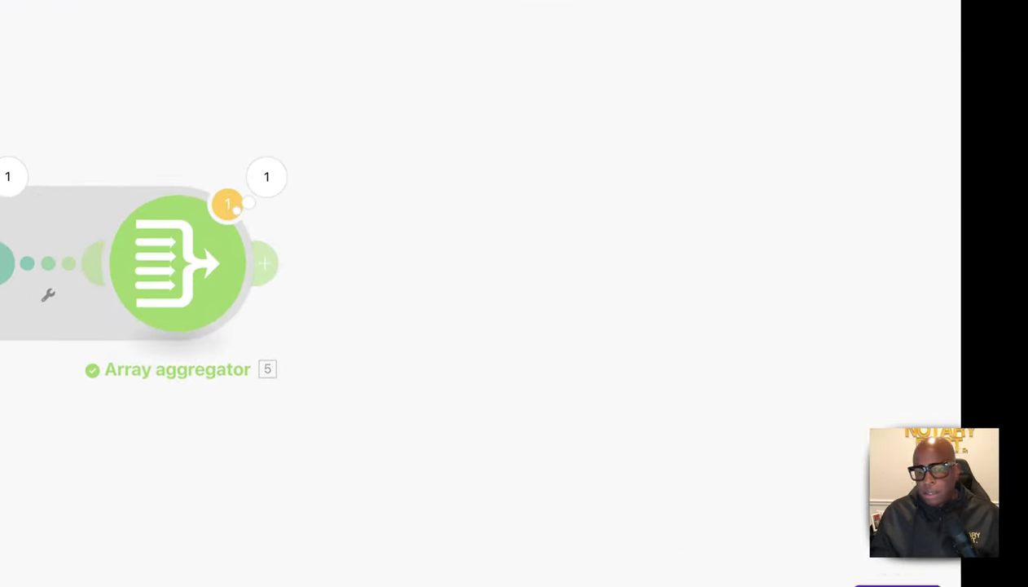
Rename the Array aggregator module "Merge Bundles to Array".
{"action": "right_click", "coordinate": [405, 300]}
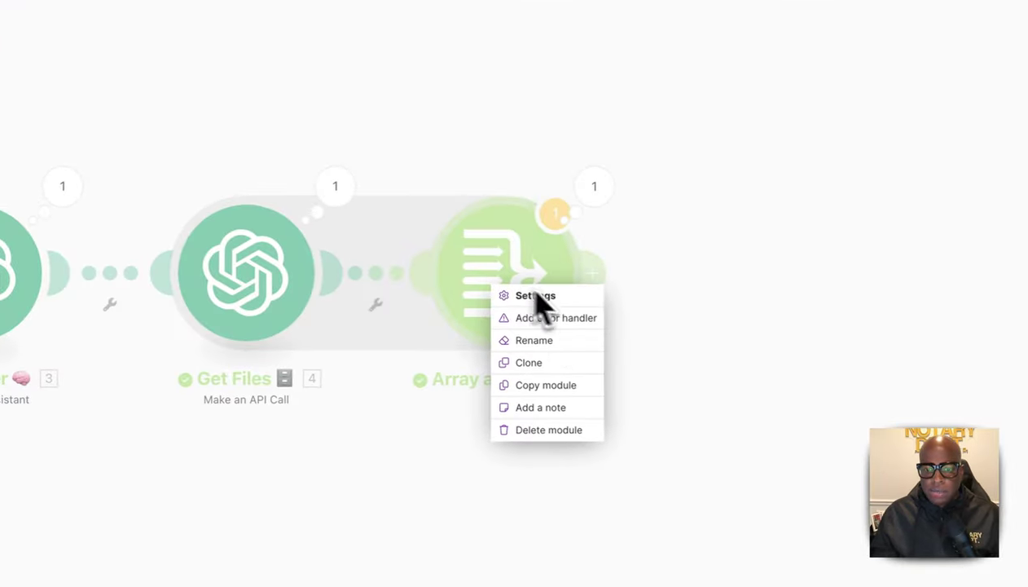
{"action": "left_click", "coordinate": [557, 341]}
{"action": "type", "text": "M"}
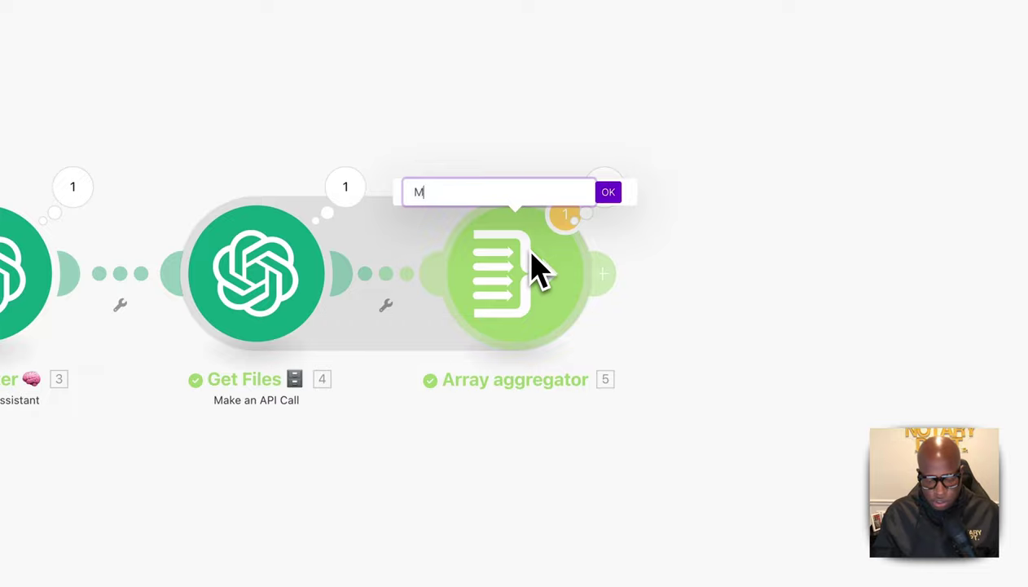
{"action": "type", "text": "erge Bundles to Array"}
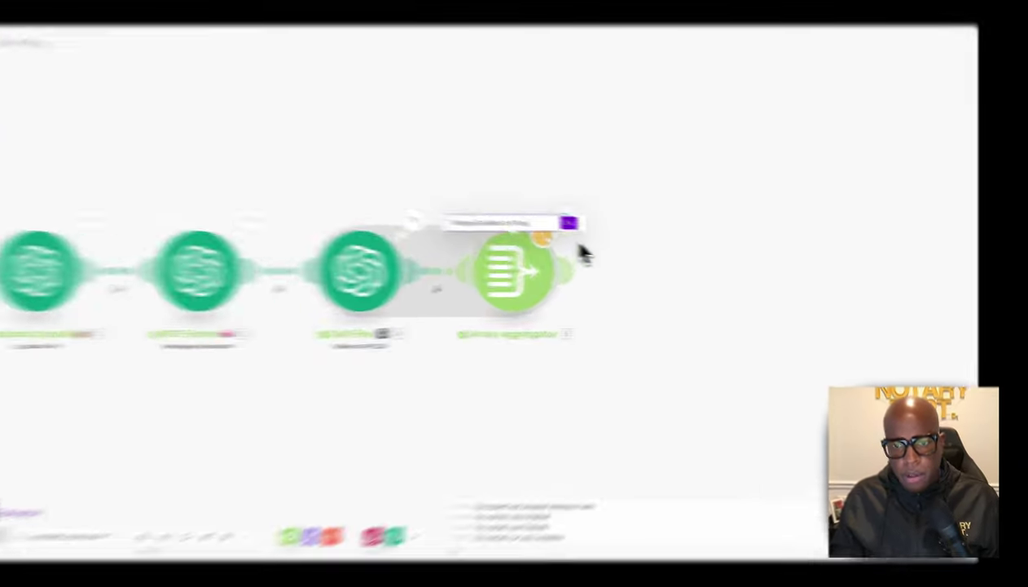
{"action": "left_click", "coordinate": [615, 234]}
Add an Iterator after Merge Bundles to Array and map its Array field to that module's Array[] Body data array.
{"action": "left_click", "coordinate": [711, 292]}
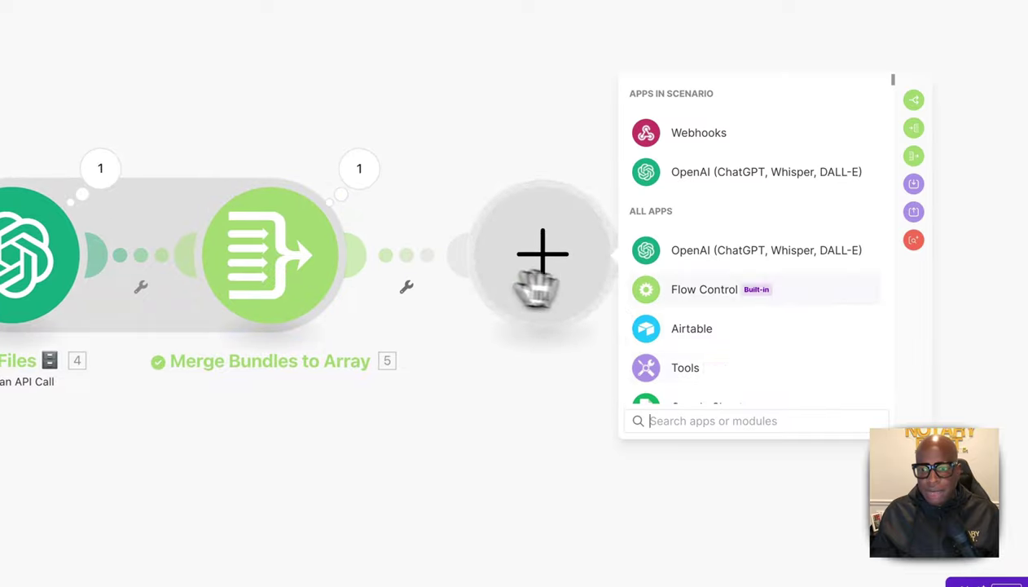
{"action": "type", "text": "iterator"}
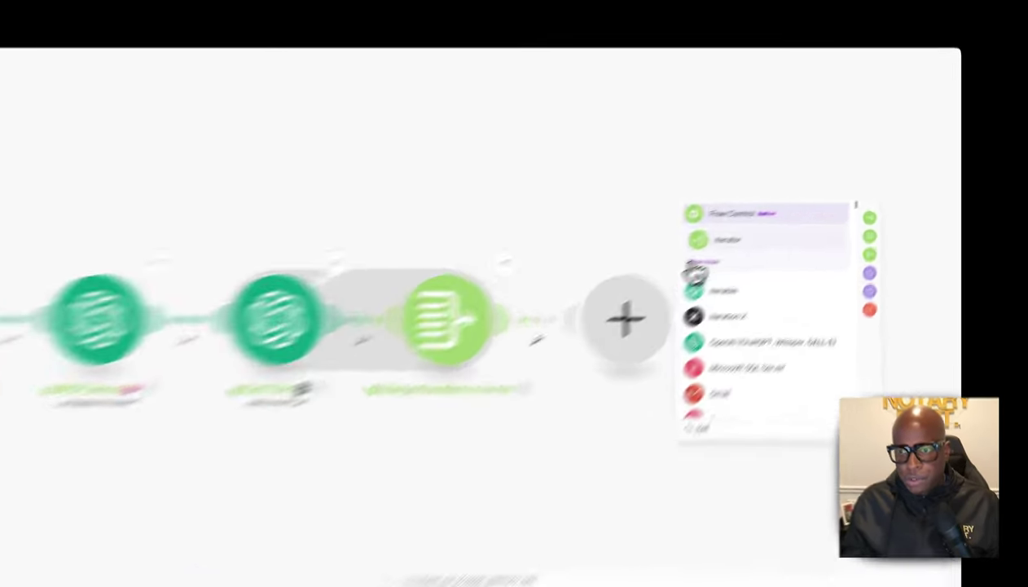
{"action": "left_click", "coordinate": [782, 213]}
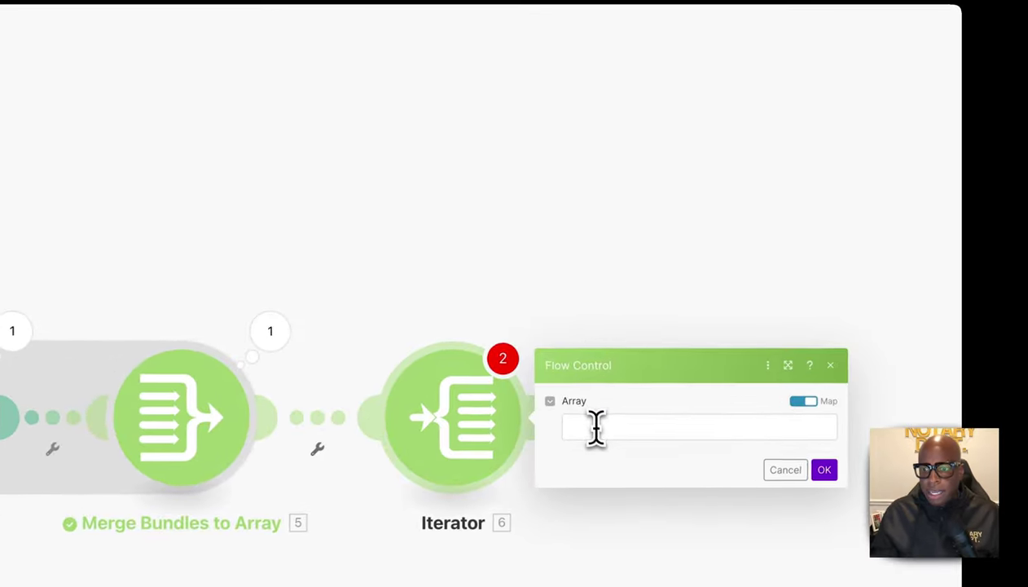
{"action": "left_click", "coordinate": [619, 425]}
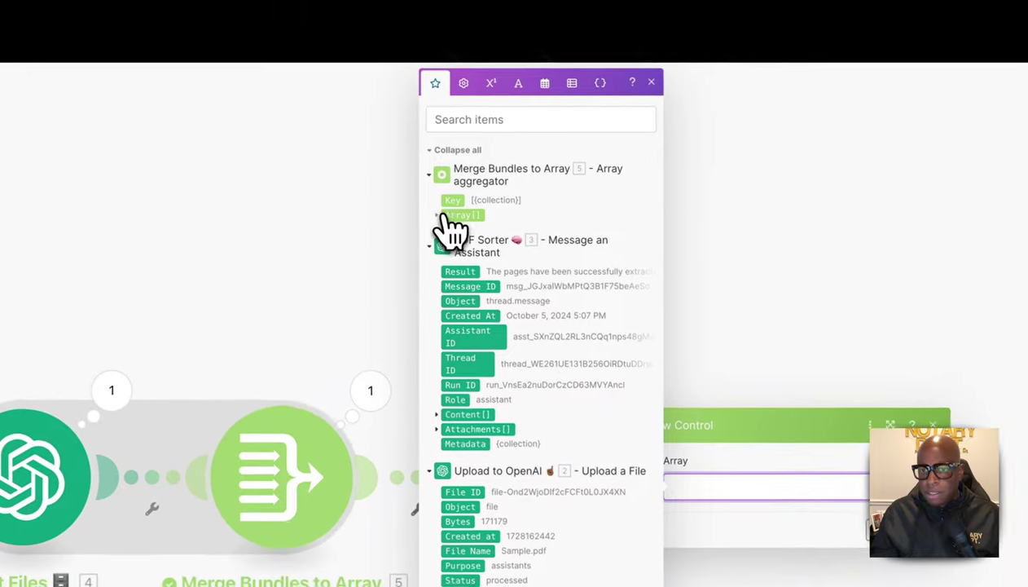
{"action": "left_click", "coordinate": [347, 156]}
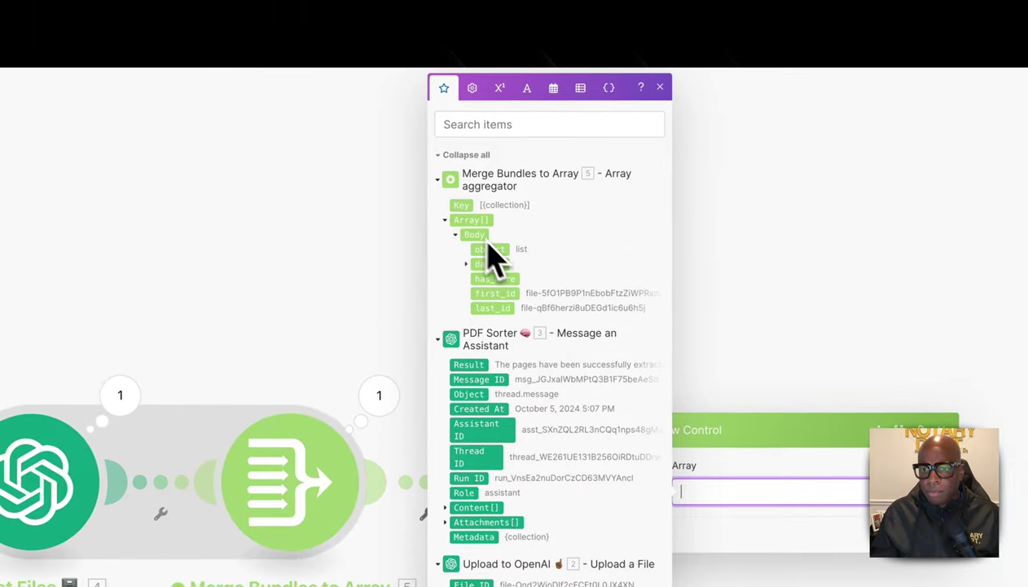
{"action": "left_click", "coordinate": [473, 257]}
{"action": "left_click", "coordinate": [492, 262]}
{"action": "left_click", "coordinate": [885, 430]}
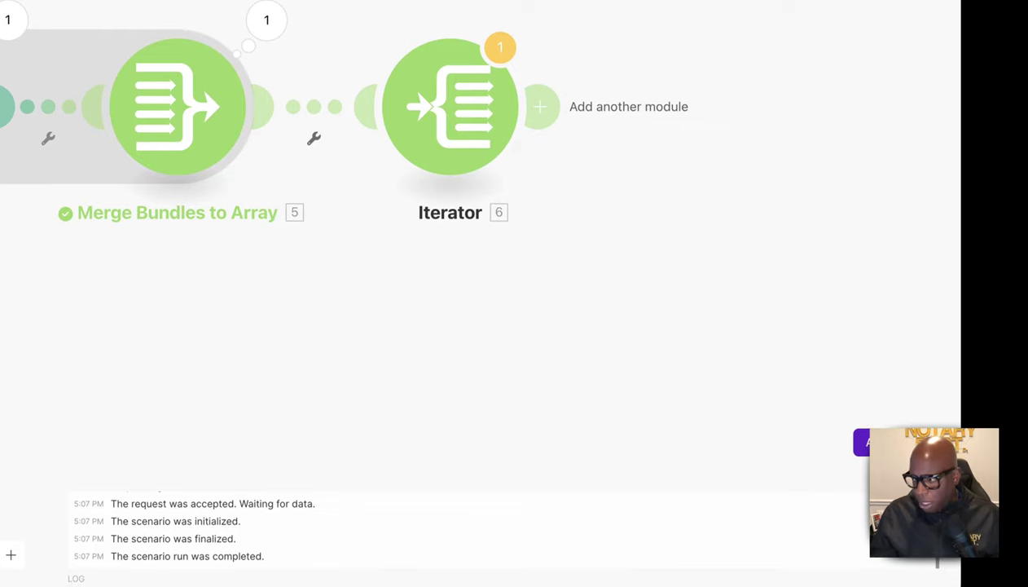
Rename the Iterator module "Process Each PDF" followed by an emoji.
{"action": "right_click", "coordinate": [471, 136]}
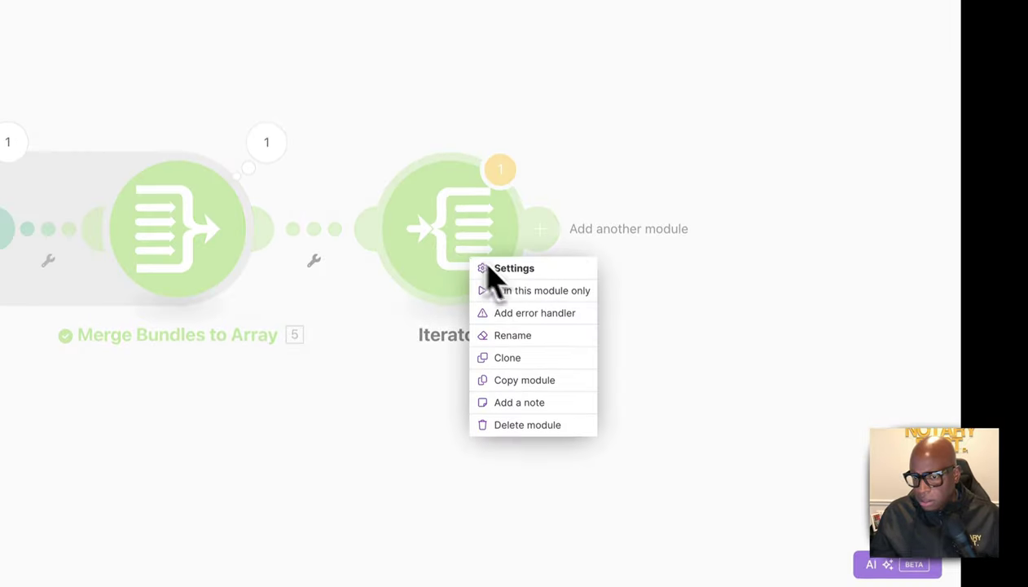
{"action": "left_click", "coordinate": [514, 339]}
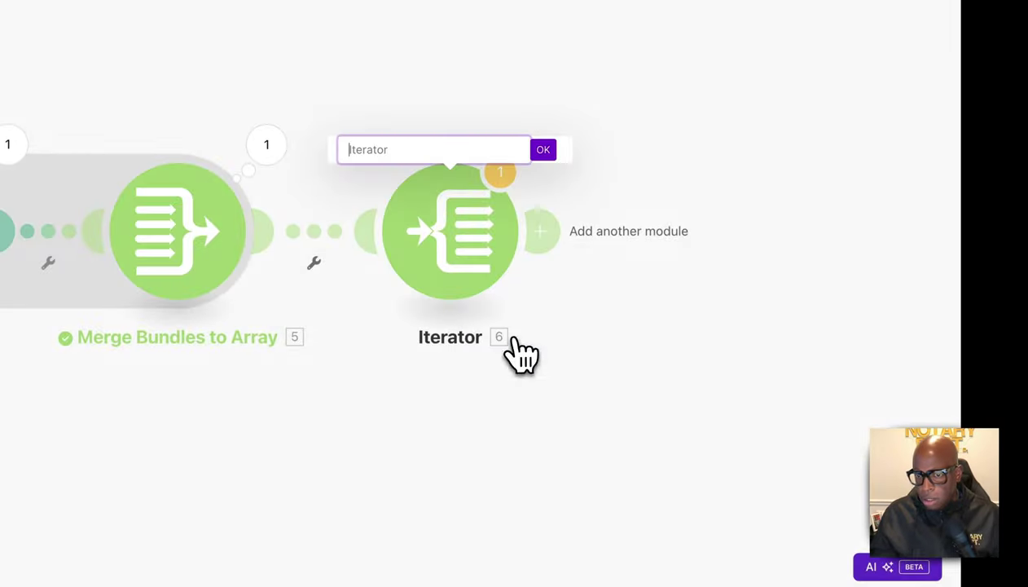
{"action": "type", "text": "Process Eac"}
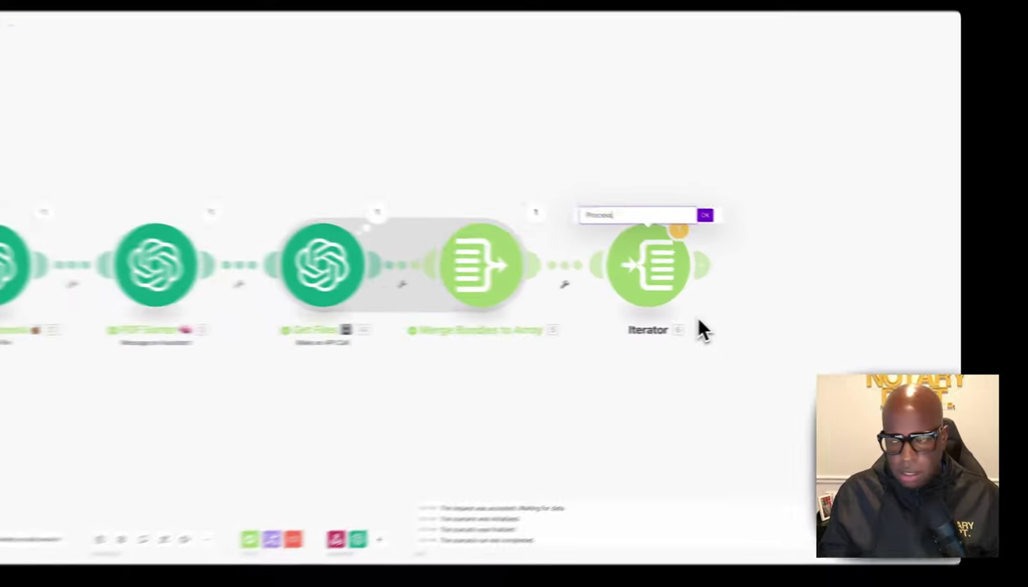
{"action": "type", "text": "h"}
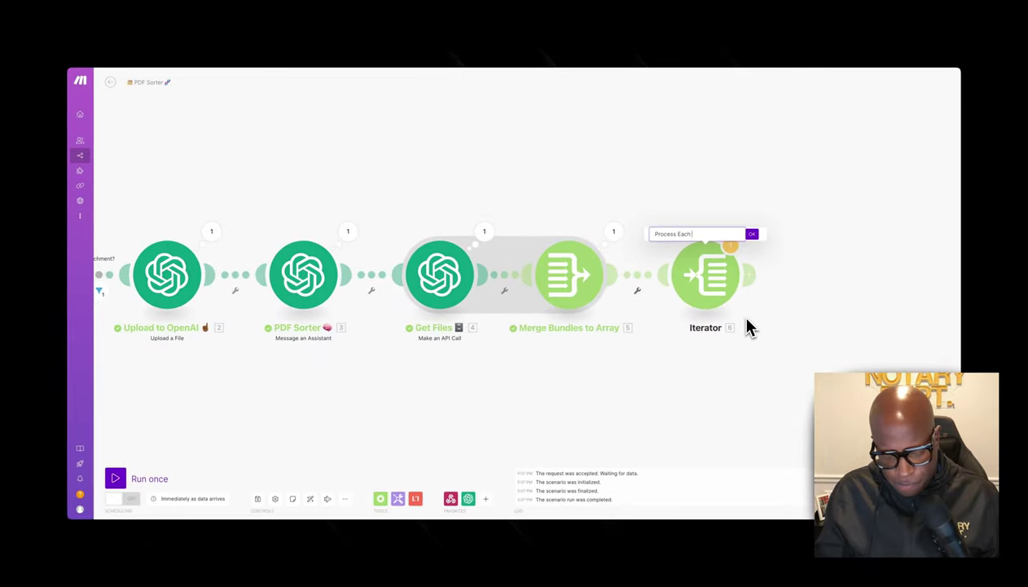
{"action": "type", "text": " PDF"}
{"action": "right_click", "coordinate": [716, 237]}
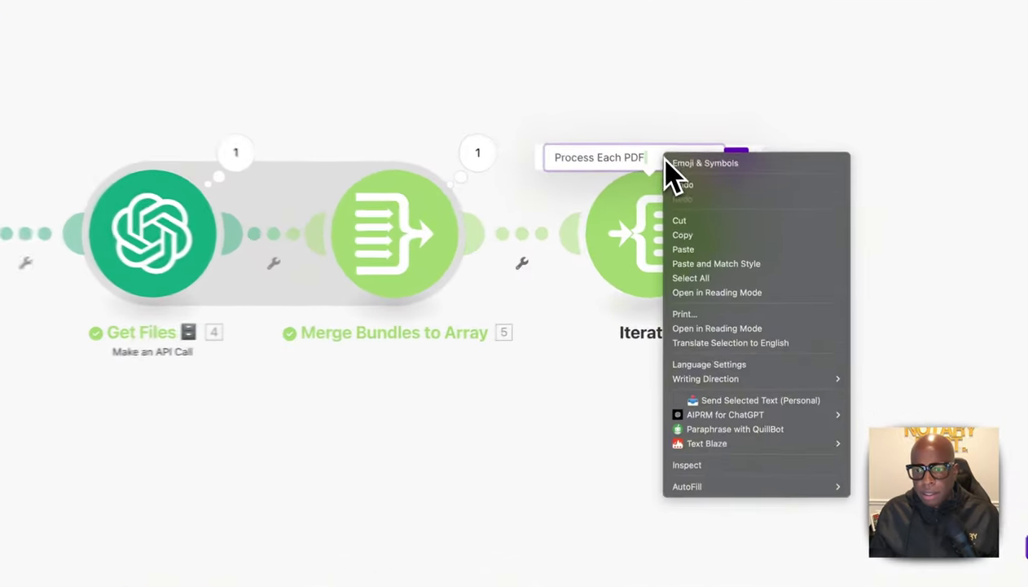
{"action": "key", "text": "Escape"}
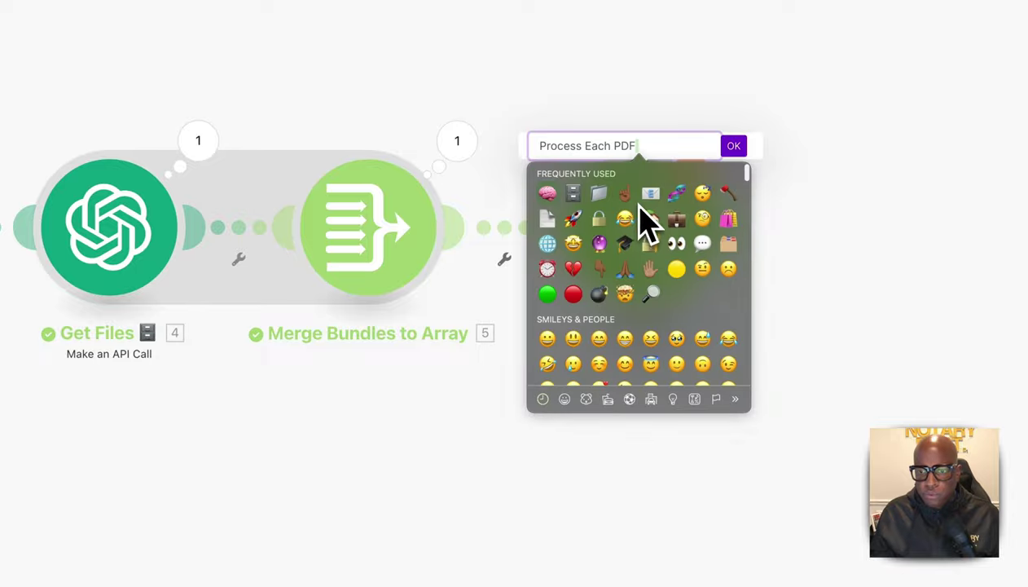
{"action": "key", "text": "Escape"}
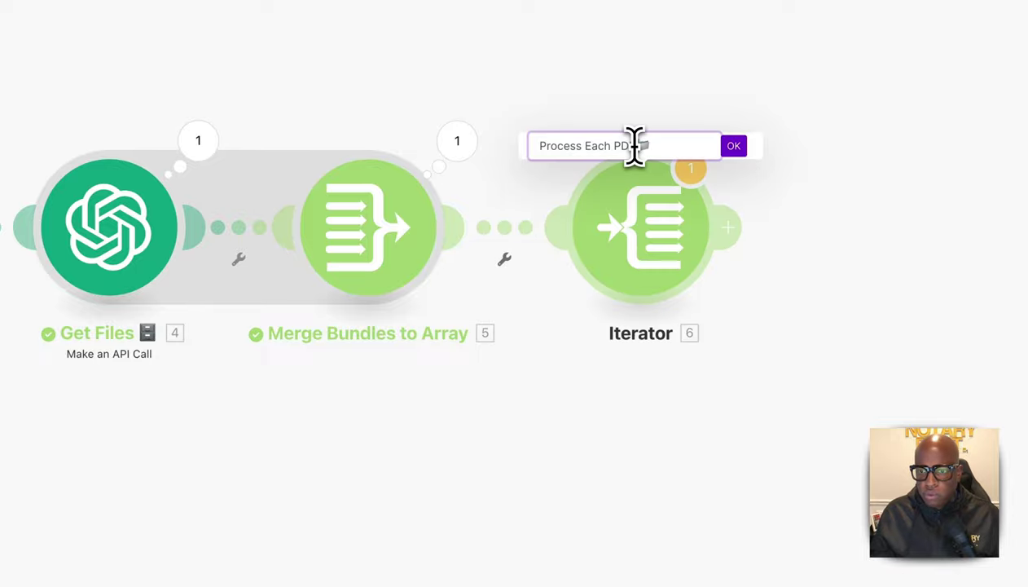
{"action": "left_click", "coordinate": [734, 147]}
Save the scenario with the Process Each PDF iterator and run it once, overriding the last-module warnings.
{"action": "left_click", "coordinate": [409, 482]}
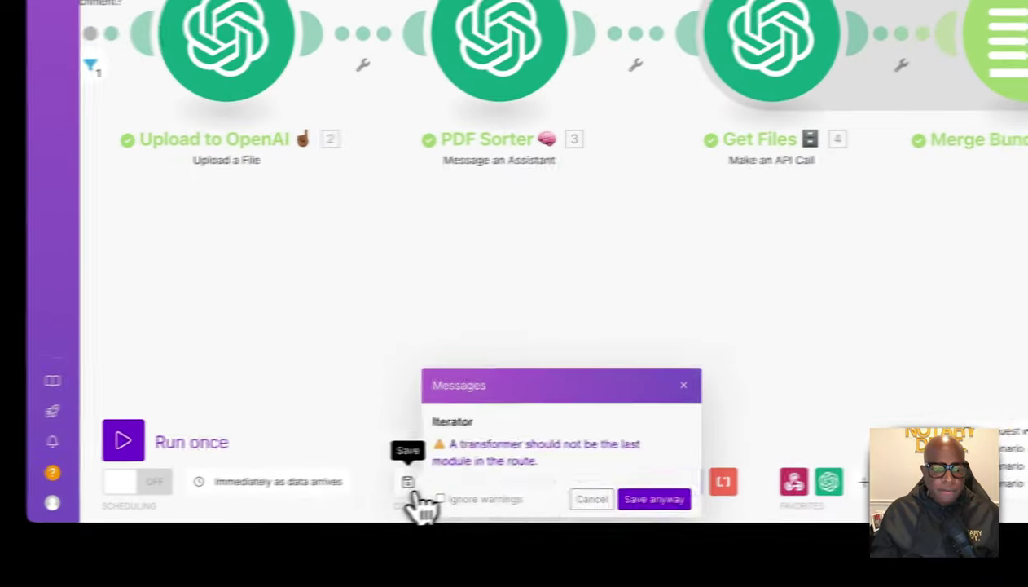
{"action": "left_click", "coordinate": [636, 499]}
{"action": "left_click", "coordinate": [167, 440]}
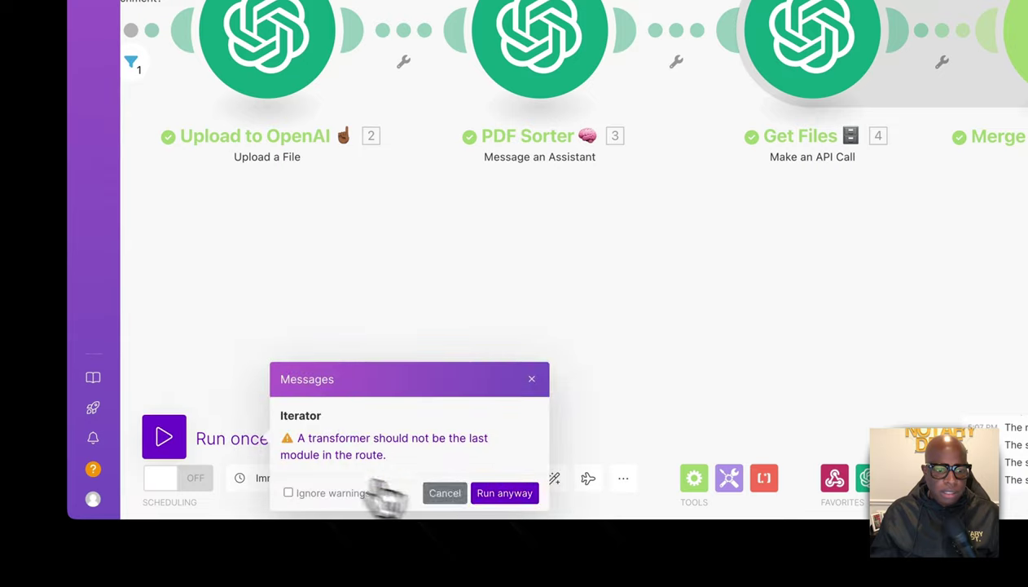
{"action": "left_click", "coordinate": [498, 494]}
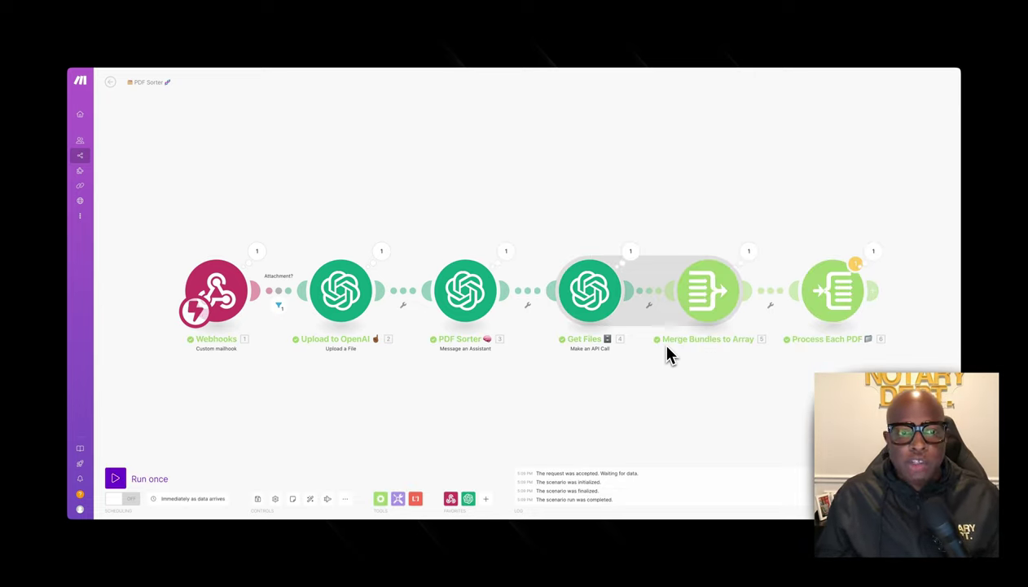
Examine the Process Each PDF iterator's run output, collapsing the individual file bundles to review the list.
{"action": "scroll", "coordinate": [752, 352], "scroll_direction": "right", "scroll_amount": 3}
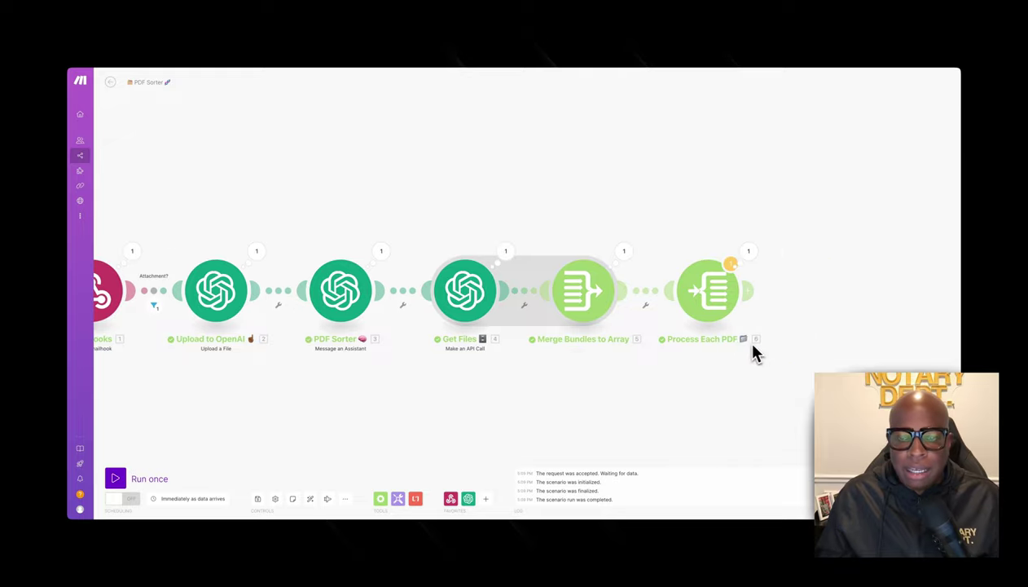
{"action": "scroll", "coordinate": [742, 350], "scroll_direction": "down", "scroll_amount": 2}
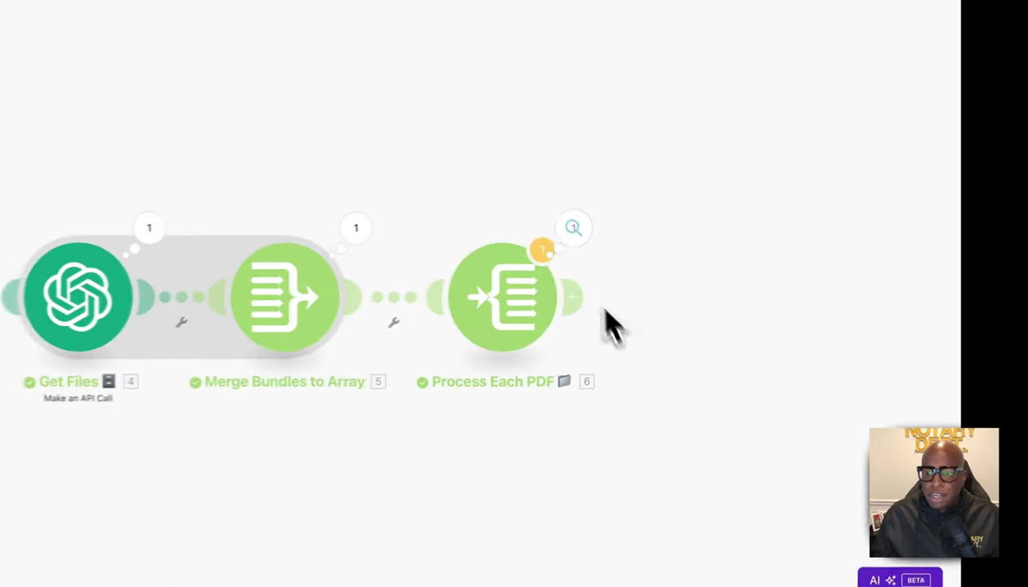
{"action": "left_click", "coordinate": [759, 259]}
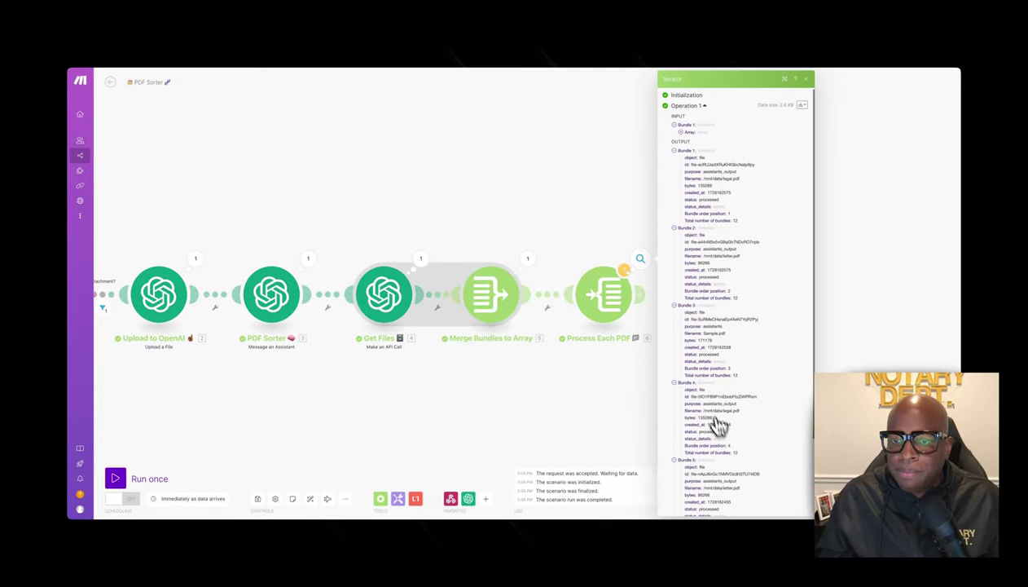
{"action": "scroll", "coordinate": [734, 333], "scroll_direction": "down", "scroll_amount": 3}
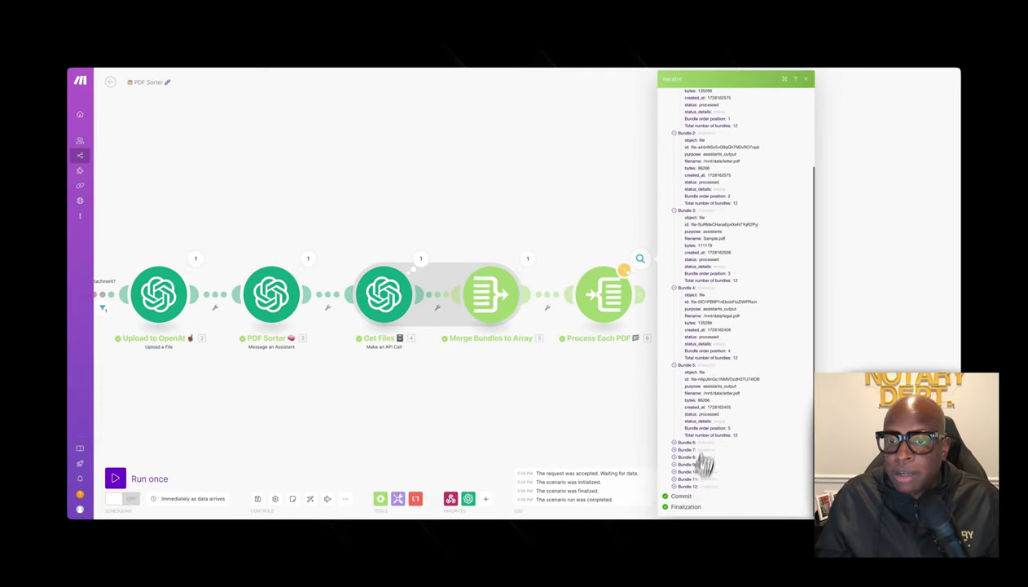
{"action": "scroll", "coordinate": [717, 383], "scroll_direction": "up", "scroll_amount": 5}
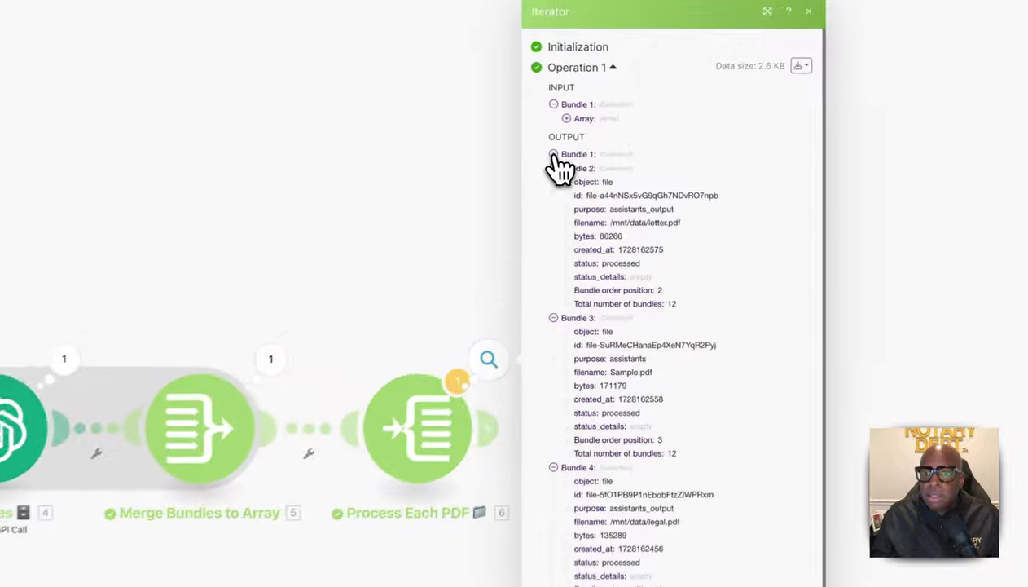
{"action": "left_click", "coordinate": [674, 154]}
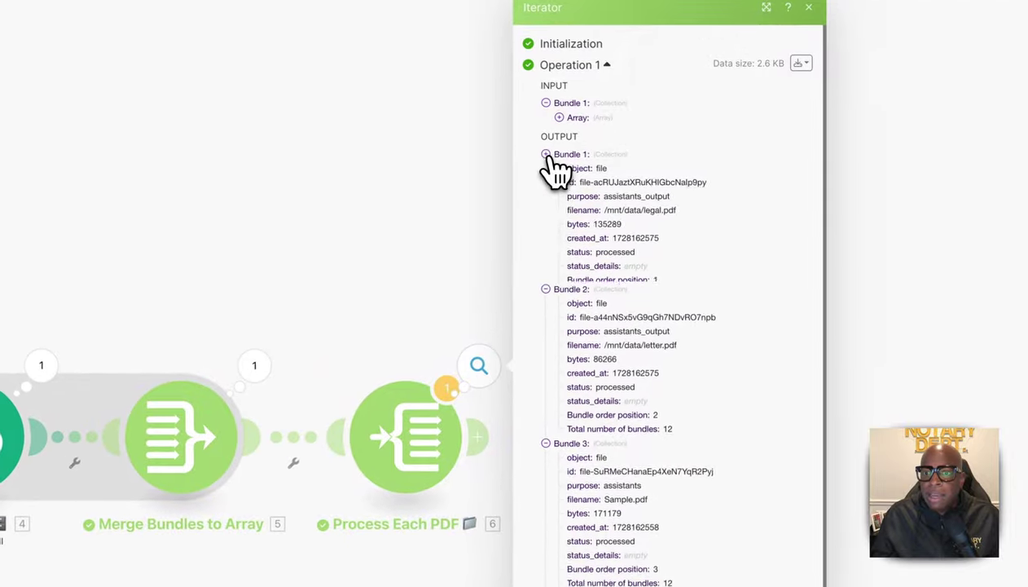
{"action": "left_click", "coordinate": [546, 154]}
{"action": "left_click", "coordinate": [546, 169]}
{"action": "left_click", "coordinate": [546, 184]}
{"action": "left_click", "coordinate": [546, 245]}
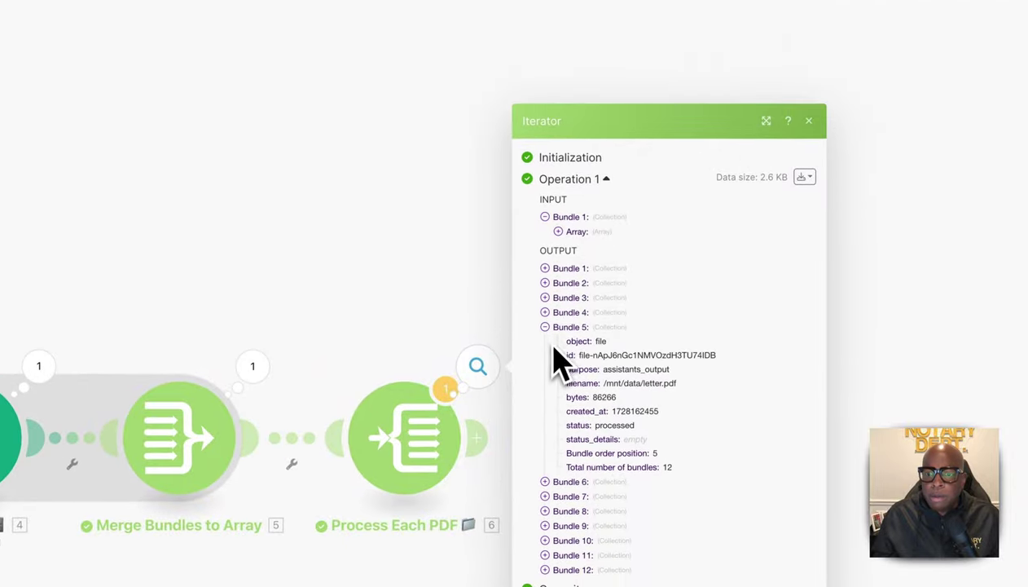
{"action": "left_click", "coordinate": [545, 327]}
{"action": "left_click", "coordinate": [494, 329]}
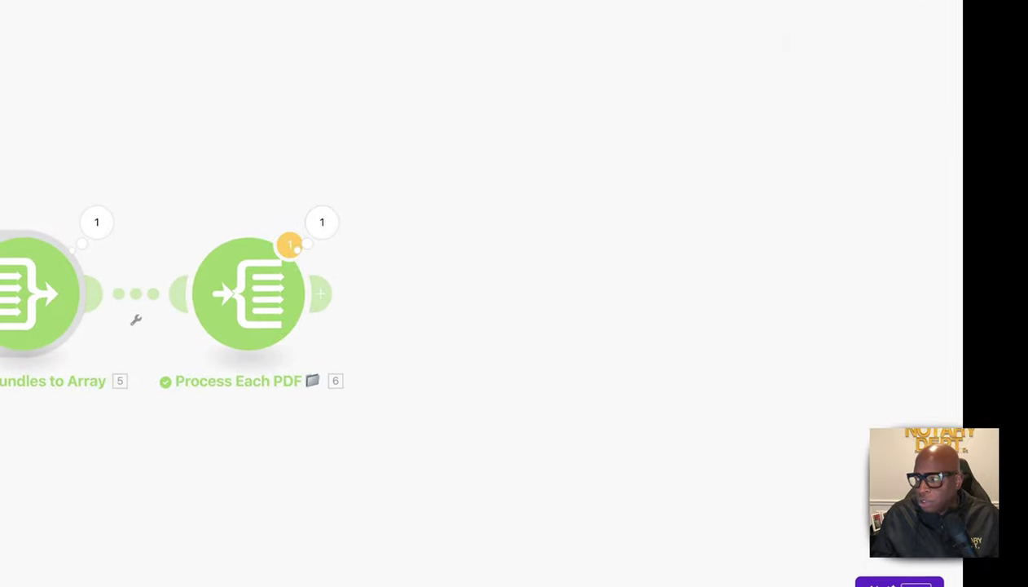
Add a Tools Sleep module after Process Each PDF with a delay of 3 seconds.
{"action": "left_click", "coordinate": [326, 293]}
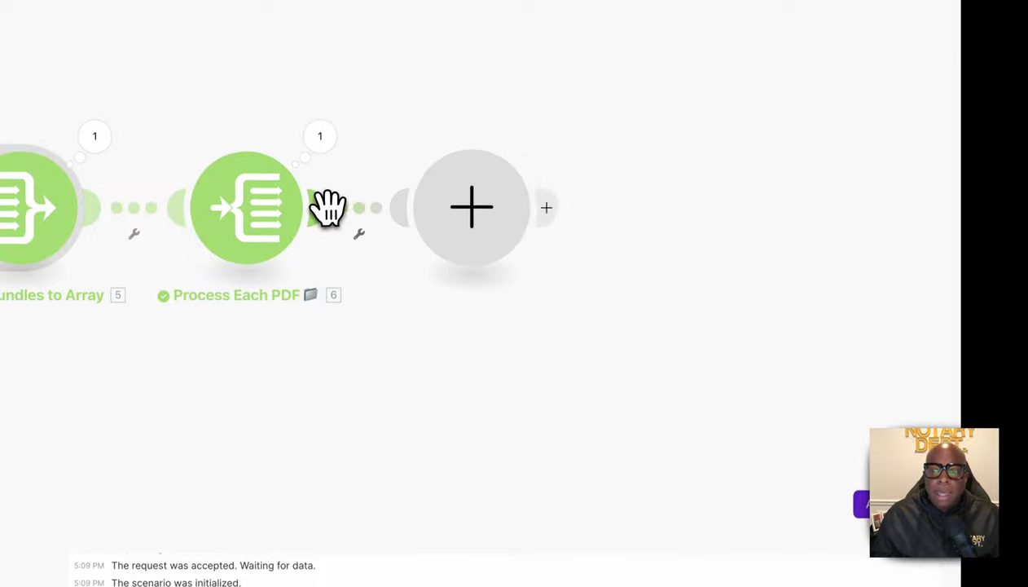
{"action": "left_click", "coordinate": [471, 207]}
{"action": "left_click", "coordinate": [603, 317]}
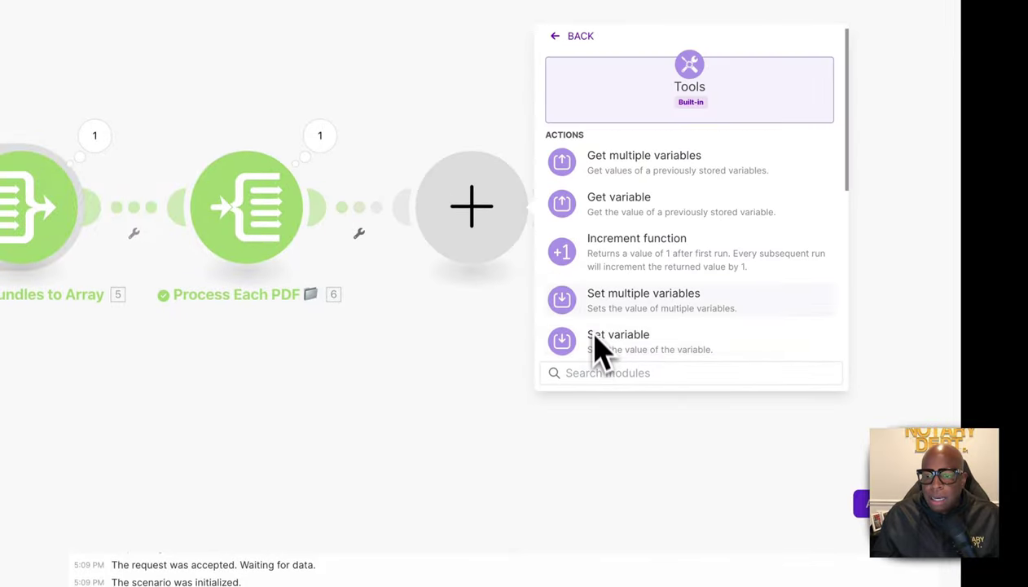
{"action": "scroll", "coordinate": [595, 326], "scroll_direction": "down", "scroll_amount": 5}
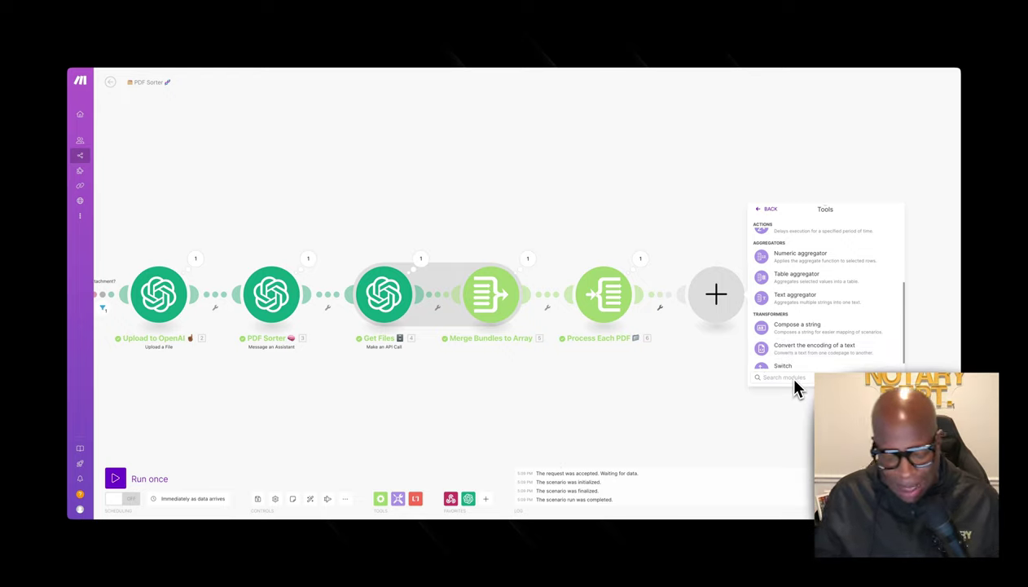
{"action": "type", "text": "sleep"}
{"action": "left_click", "coordinate": [783, 269]}
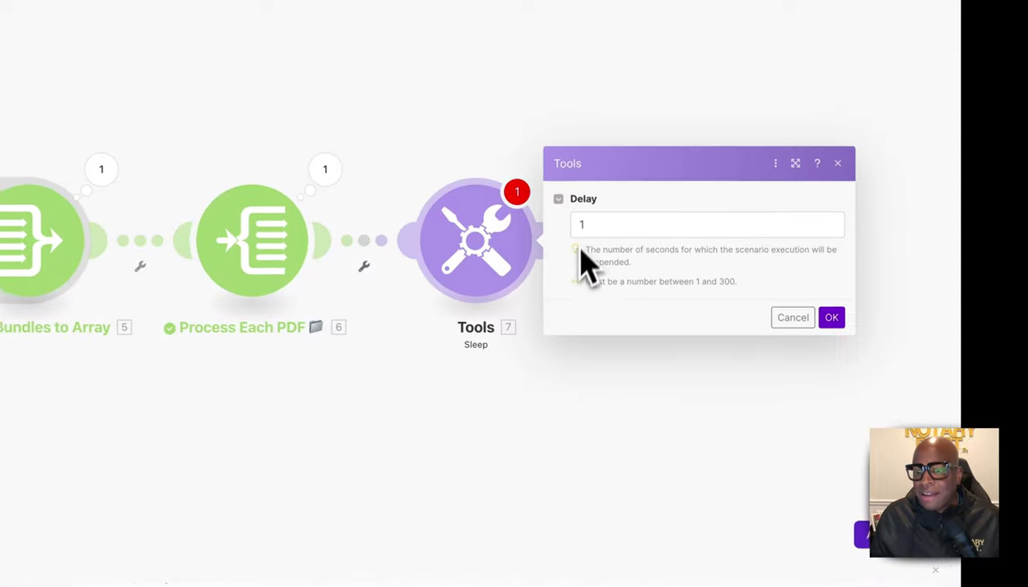
{"action": "left_click", "coordinate": [604, 228]}
{"action": "key", "text": "BackSpace"}
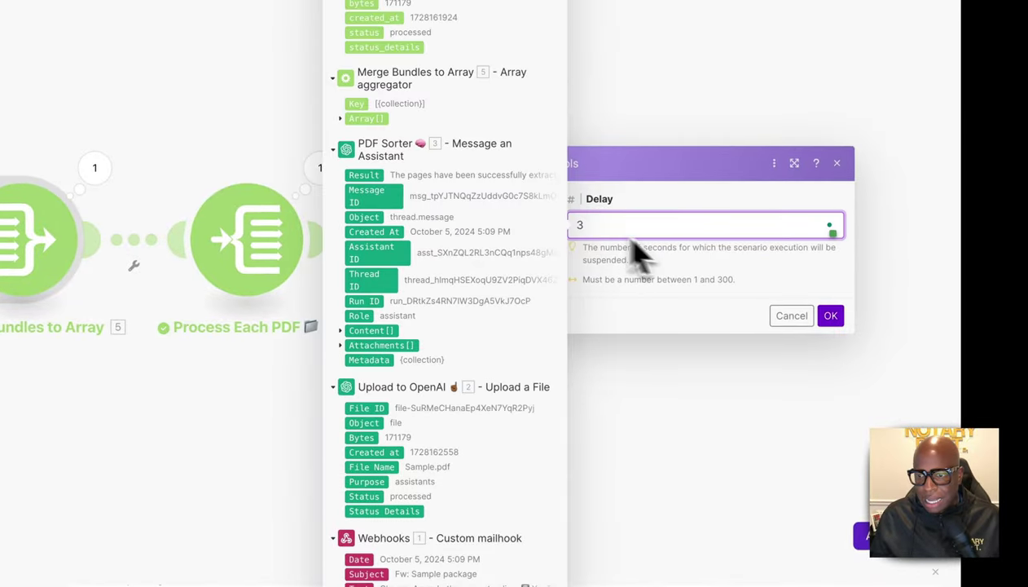
{"action": "type", "text": "3"}
{"action": "left_click", "coordinate": [830, 315]}
Rename the Sleep module "3 Second Nap" followed by a sleeping-face emoji.
{"action": "right_click", "coordinate": [498, 274]}
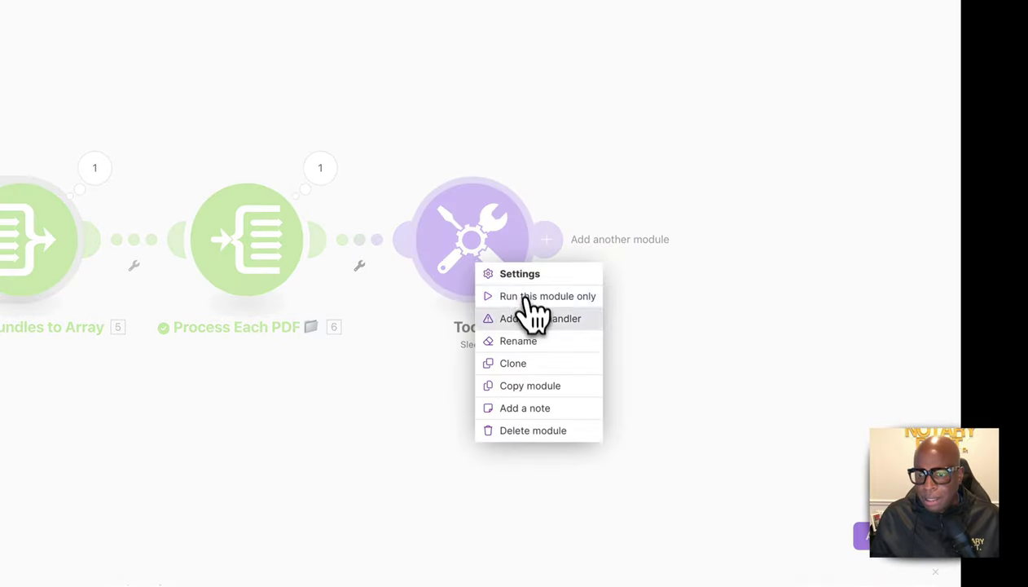
{"action": "left_click", "coordinate": [530, 341]}
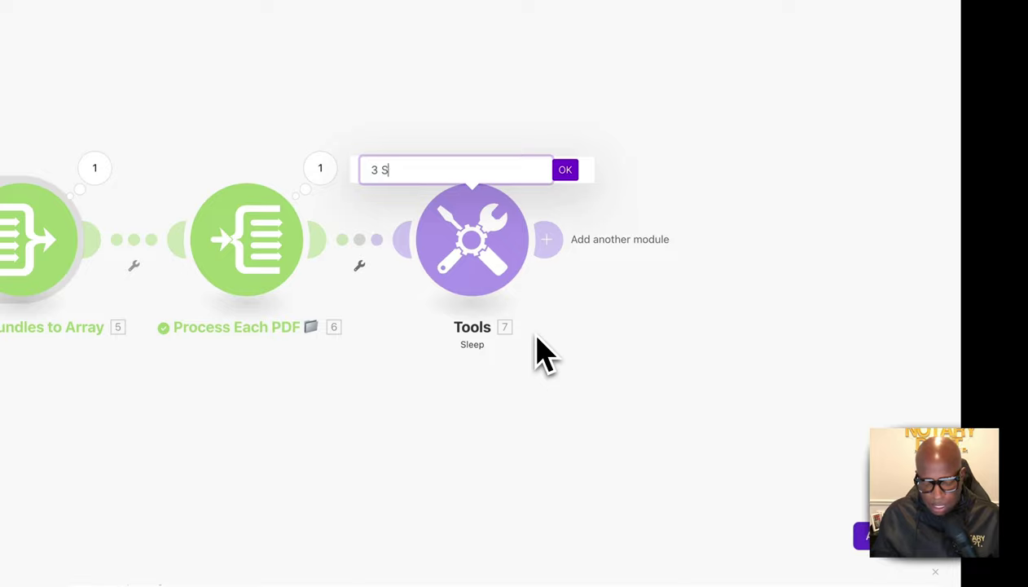
{"action": "left_click", "coordinate": [565, 170]}
{"action": "right_click", "coordinate": [490, 261]}
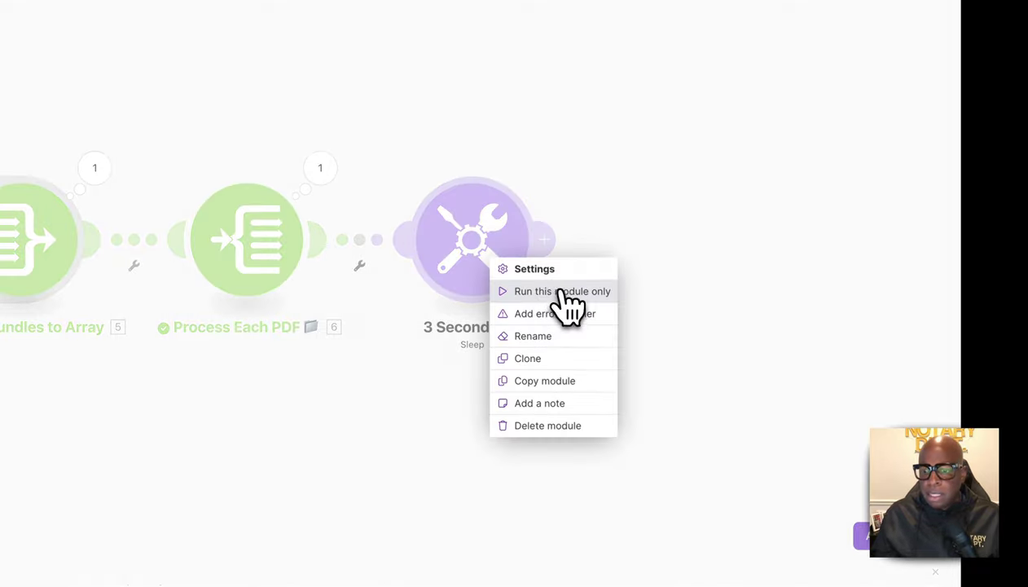
{"action": "left_click", "coordinate": [545, 336]}
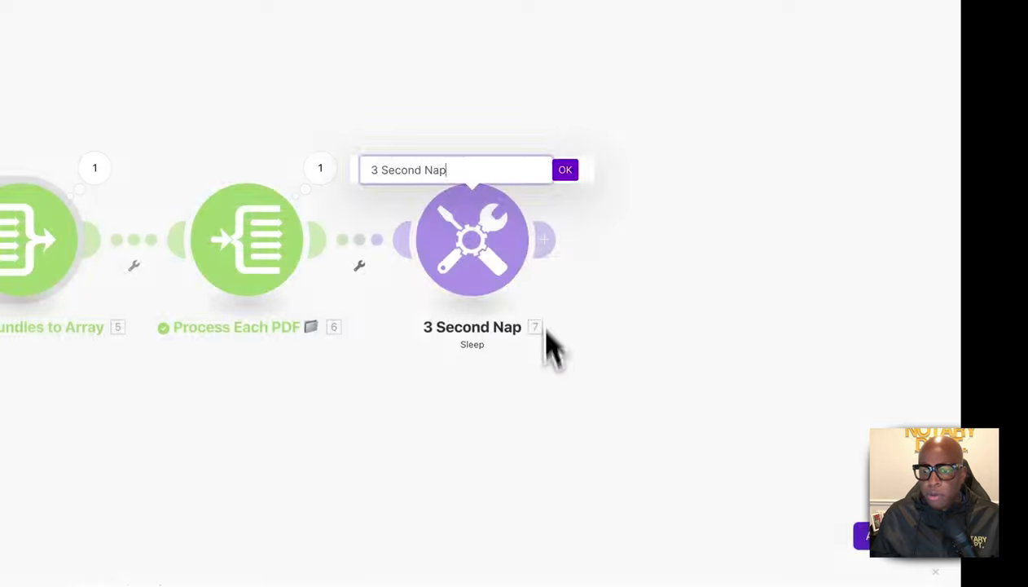
{"action": "right_click", "coordinate": [486, 168]}
{"action": "left_click", "coordinate": [518, 178]}
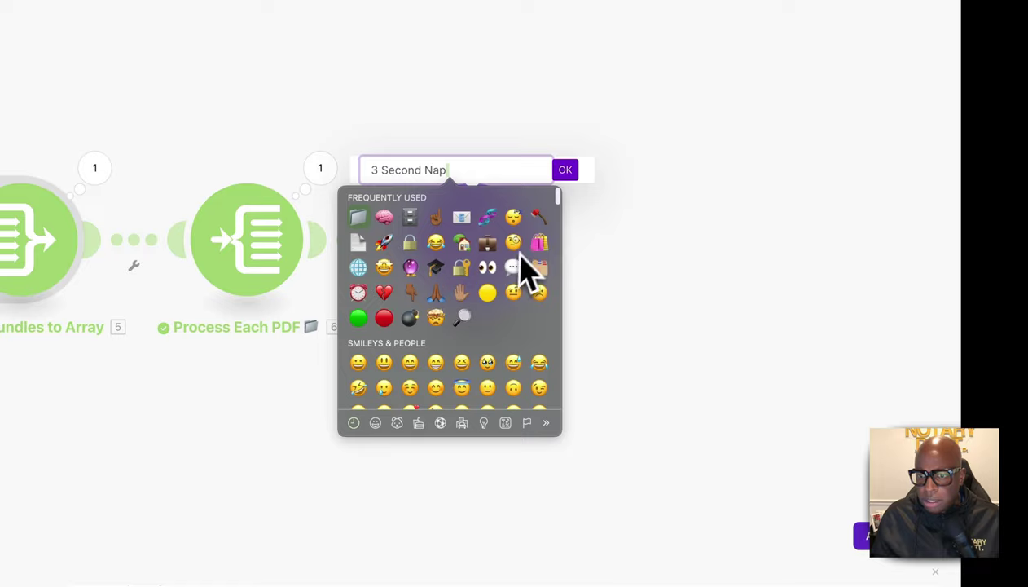
{"action": "left_click", "coordinate": [521, 228]}
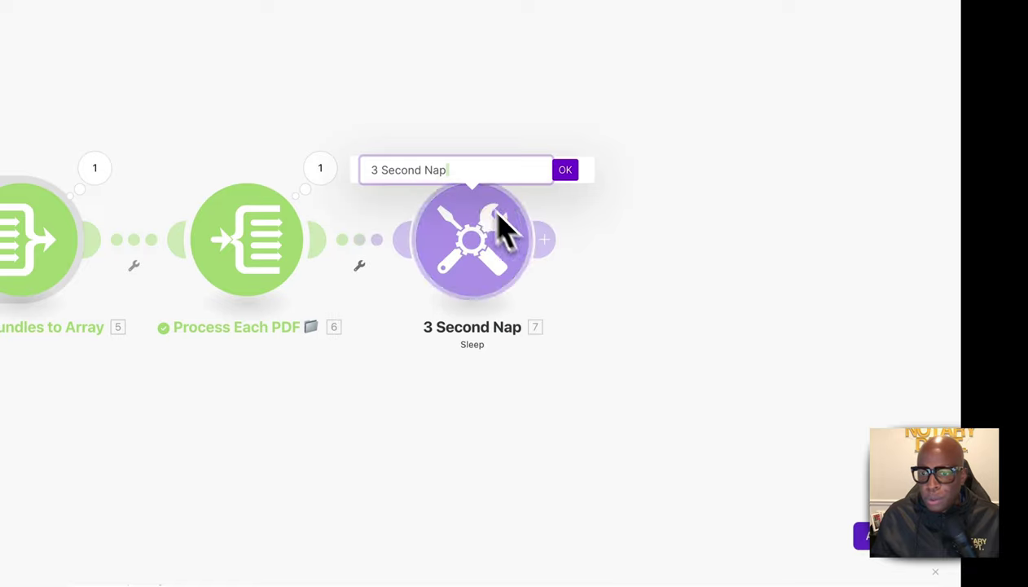
{"action": "left_click", "coordinate": [568, 171]}
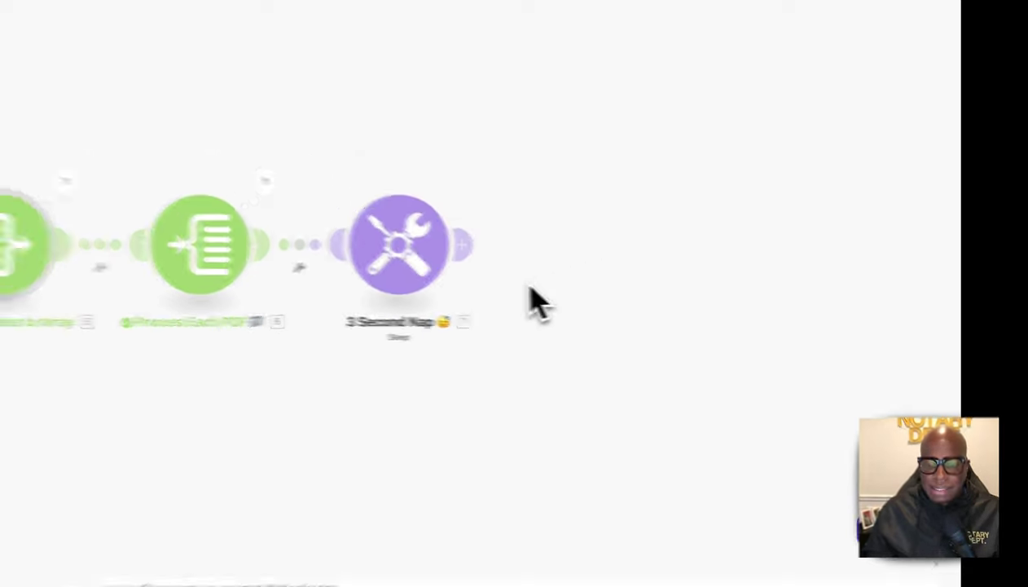
{"action": "left_click_drag", "start_coordinate": [732, 307], "coordinate": [703, 300]}
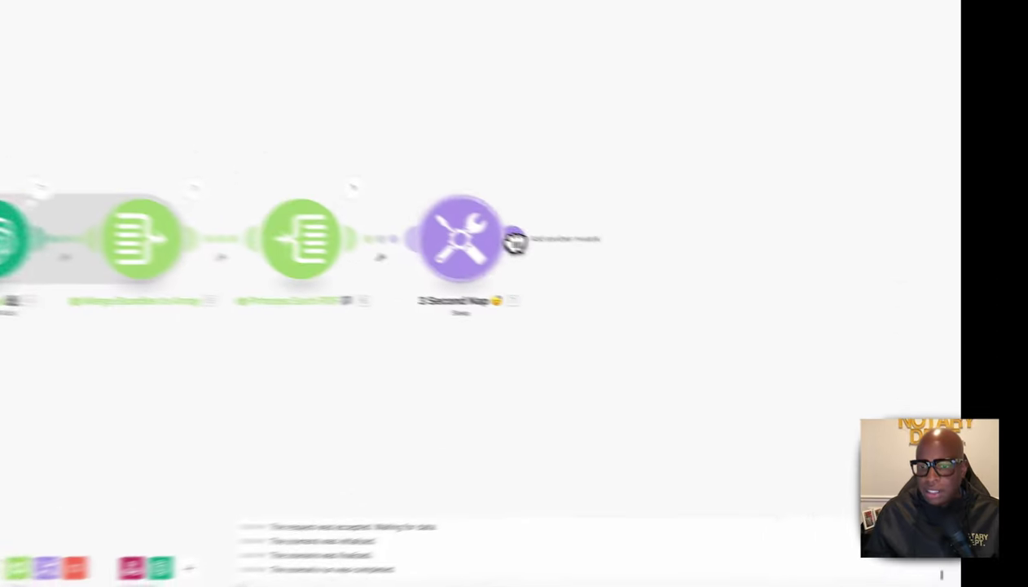
{"action": "left_click", "coordinate": [686, 297]}
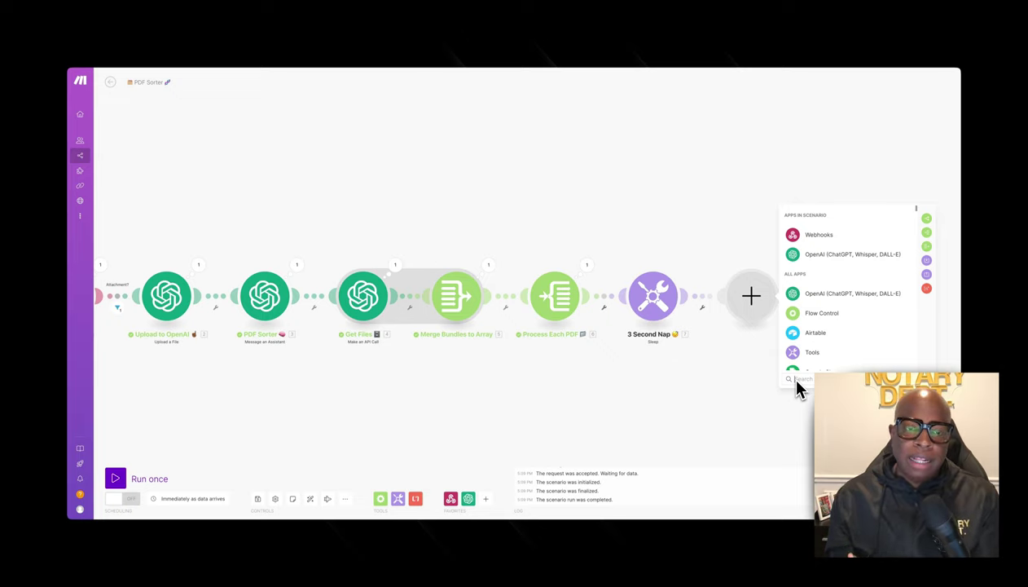
{"action": "left_click", "coordinate": [802, 380]}
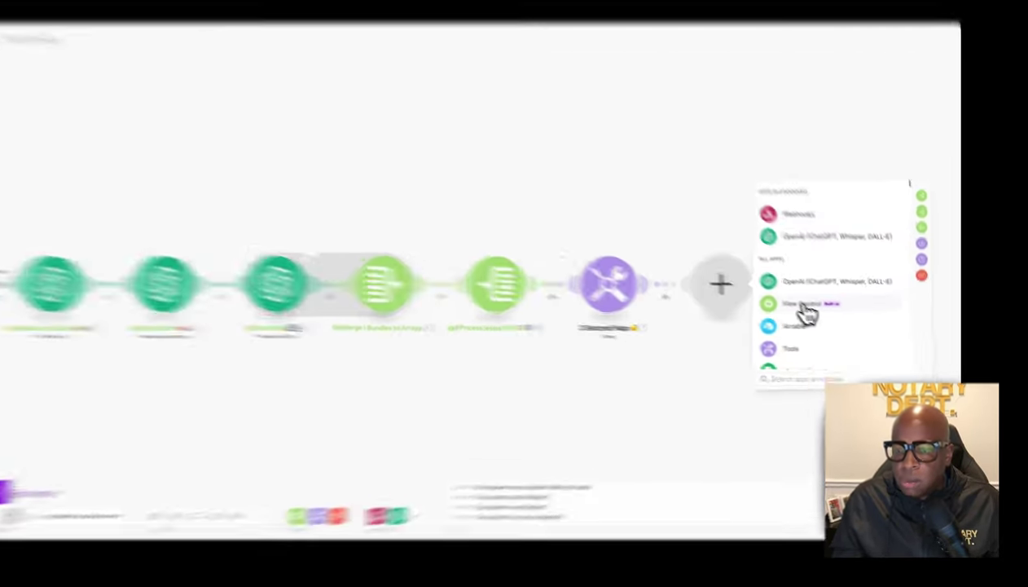
{"action": "left_click", "coordinate": [820, 314]}
{"action": "left_click", "coordinate": [818, 274]}
{"action": "right_click", "coordinate": [598, 227]}
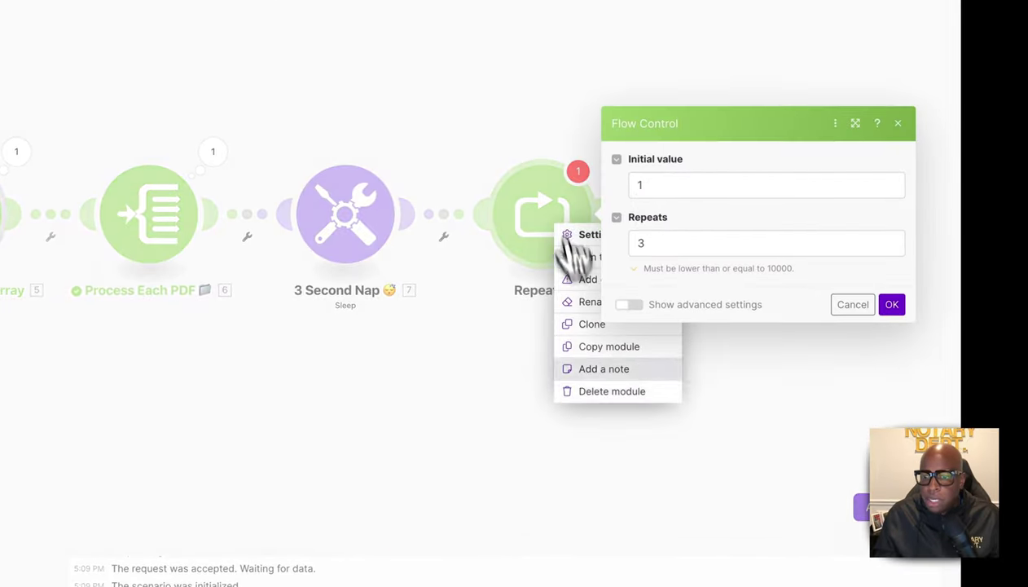
{"action": "left_click", "coordinate": [603, 391]}
Add a Flow Control Router after the 3 Second Nap module.
{"action": "left_click", "coordinate": [413, 213]}
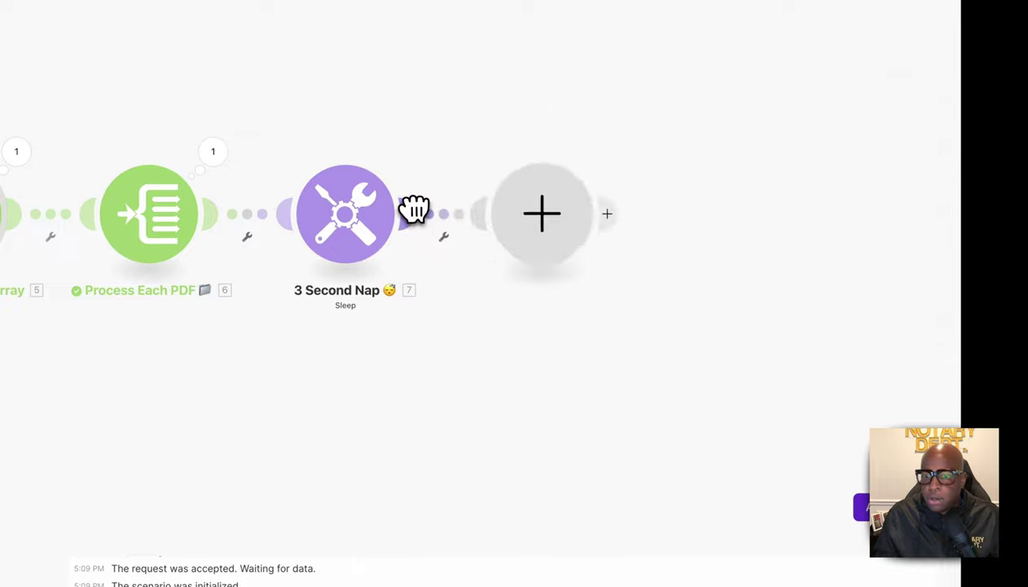
{"action": "left_click", "coordinate": [676, 245]}
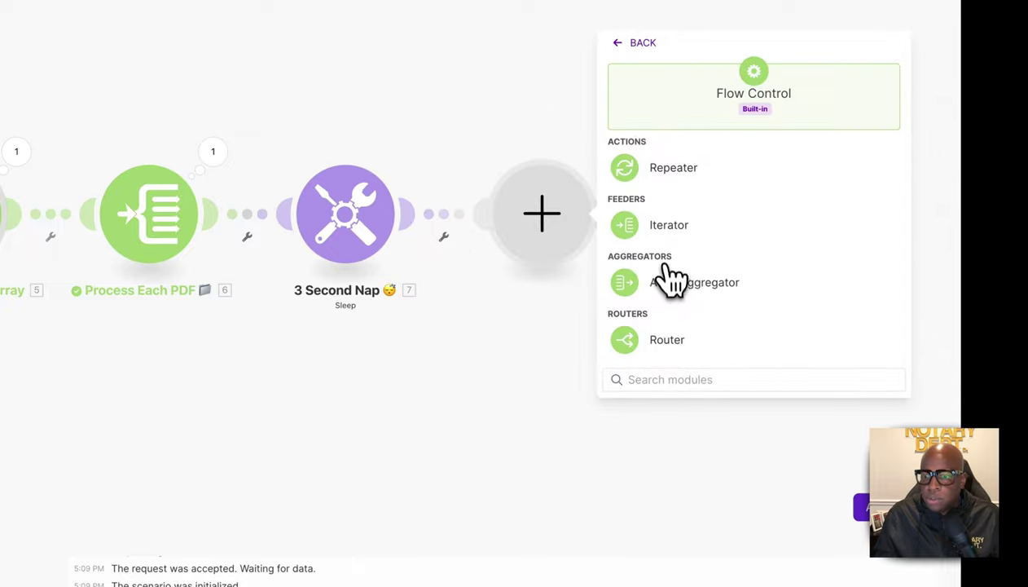
{"action": "left_click", "coordinate": [679, 341]}
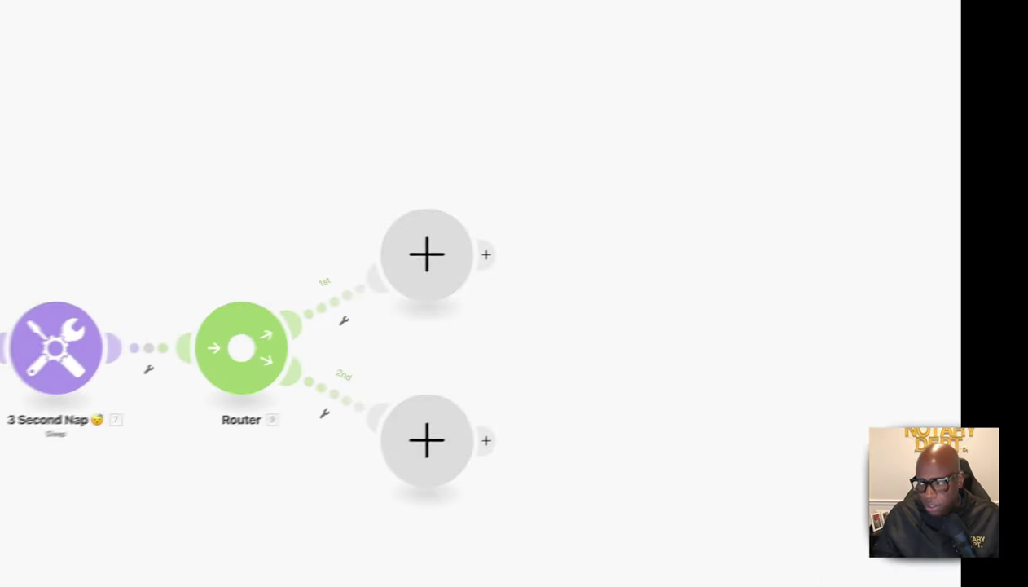
{"action": "right_click", "coordinate": [428, 264]}
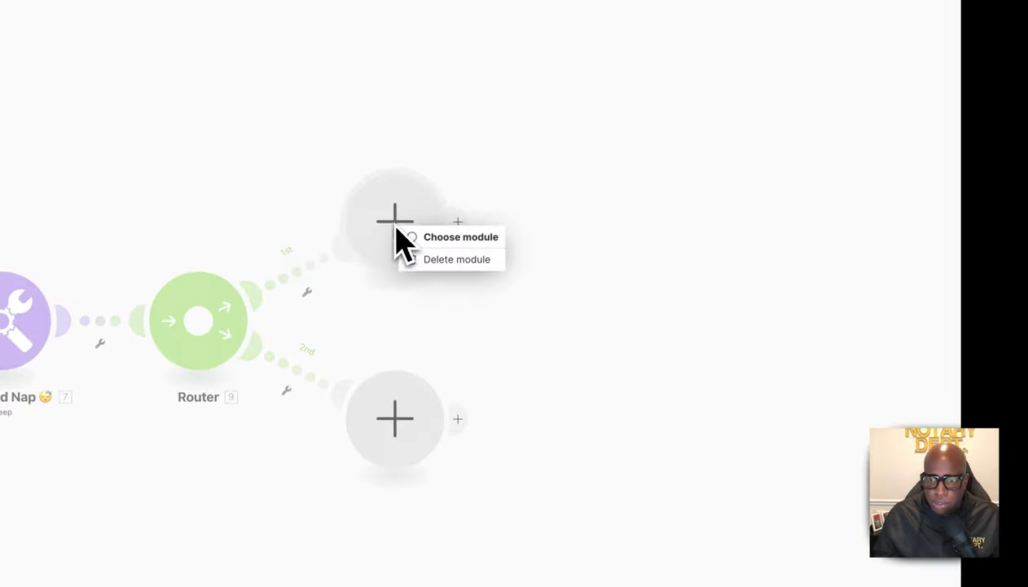
{"action": "left_click", "coordinate": [401, 218]}
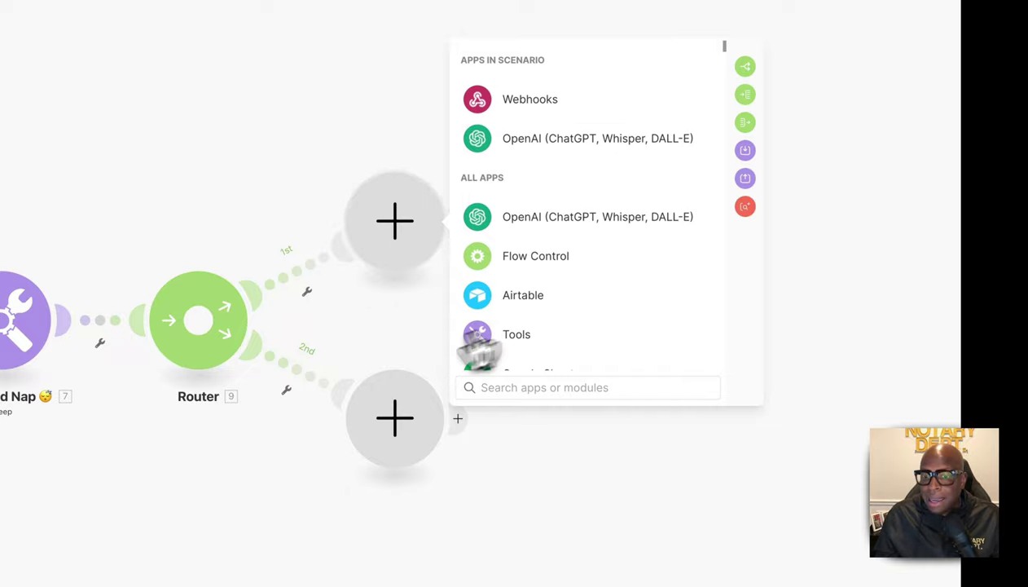
{"action": "scroll", "coordinate": [440, 546], "scroll_direction": "left", "scroll_amount": 10}
{"action": "scroll", "coordinate": [509, 440], "scroll_direction": "right", "scroll_amount": 2}
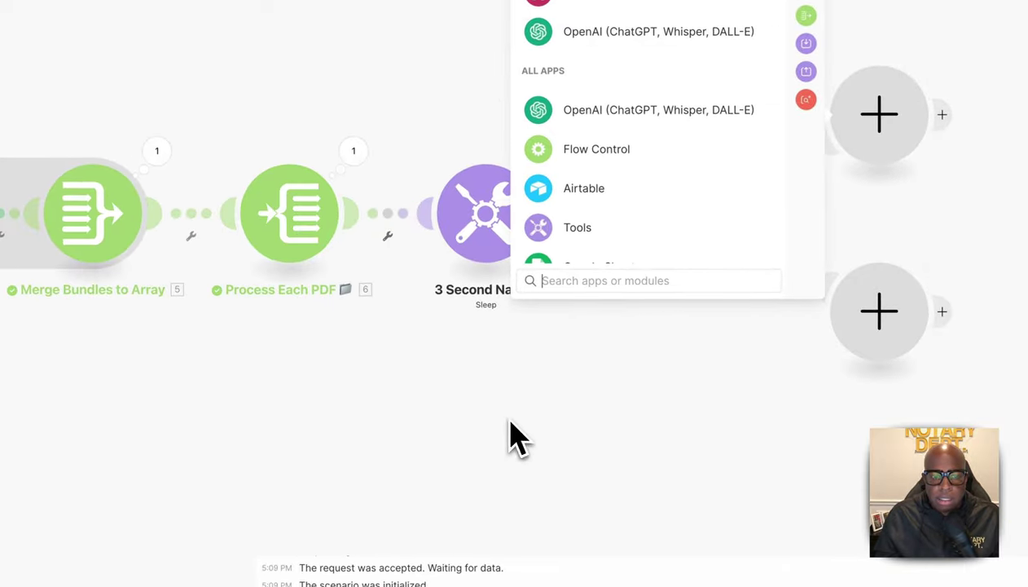
{"action": "scroll", "coordinate": [415, 407], "scroll_direction": "down", "scroll_amount": 1}
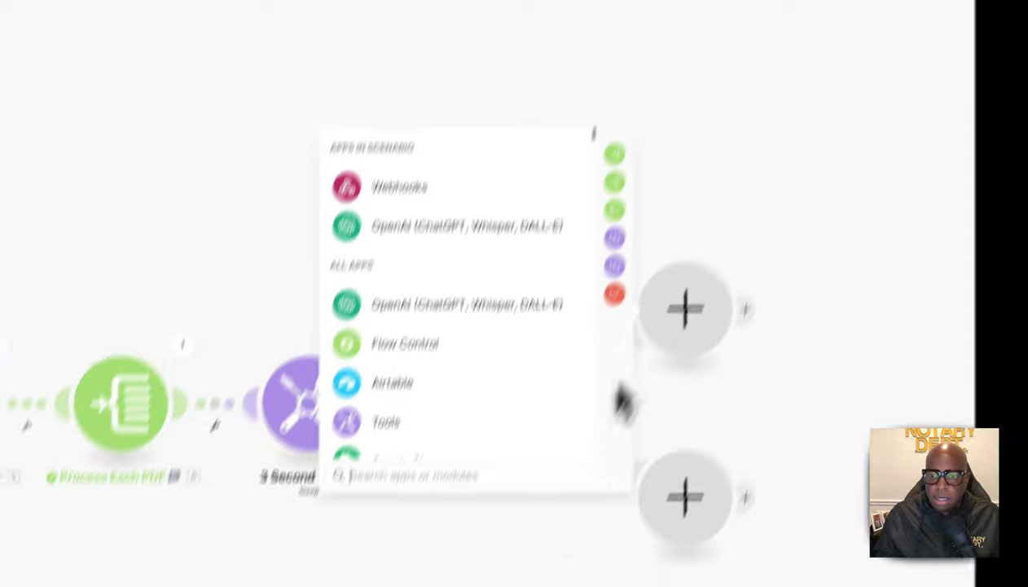
{"action": "left_click", "coordinate": [505, 444]}
Clone the Get Files API call module and connect the copy to the Router as a third route.
{"action": "scroll", "coordinate": [505, 444], "scroll_direction": "left", "scroll_amount": 15}
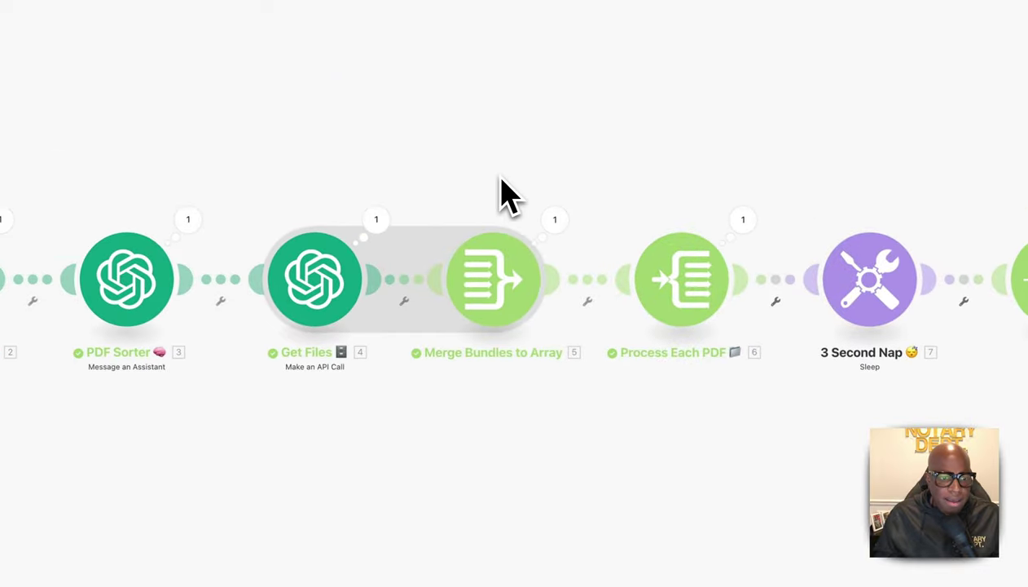
{"action": "right_click", "coordinate": [331, 269]}
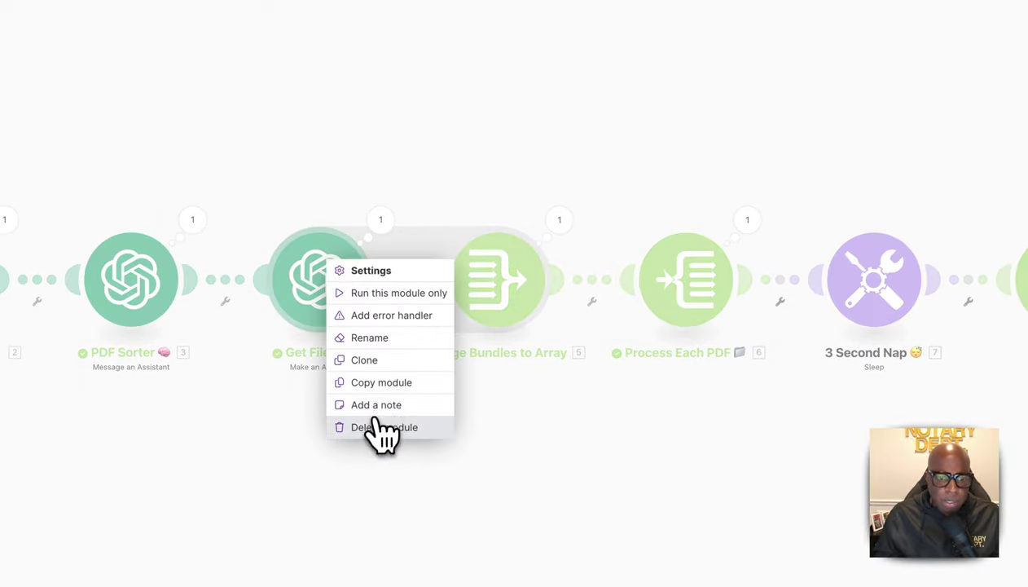
{"action": "left_click", "coordinate": [371, 361]}
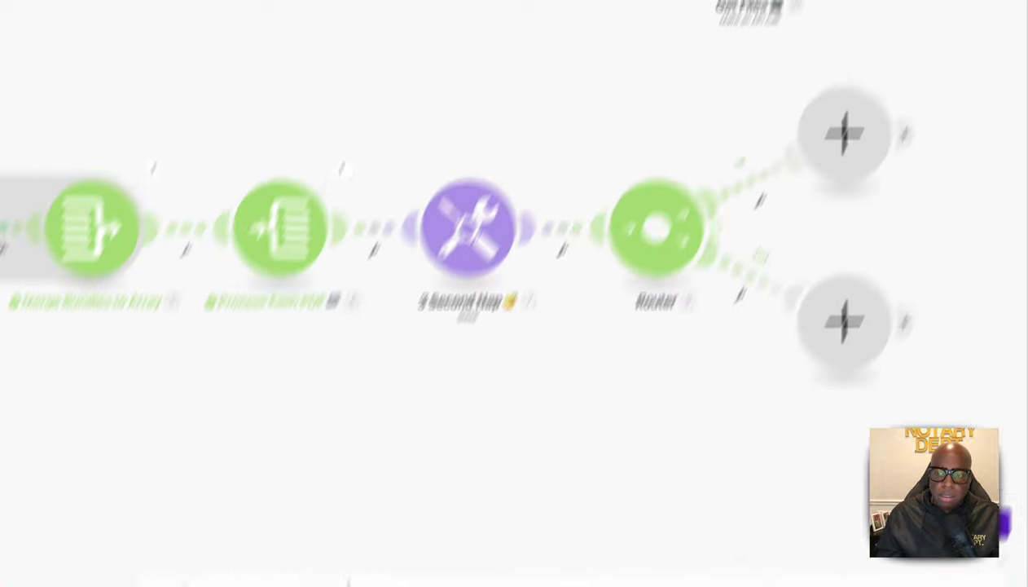
{"action": "left_click", "coordinate": [709, 232]}
Delete the Router's empty first-route module and move the copied Get Files module into its place.
{"action": "right_click", "coordinate": [786, 318]}
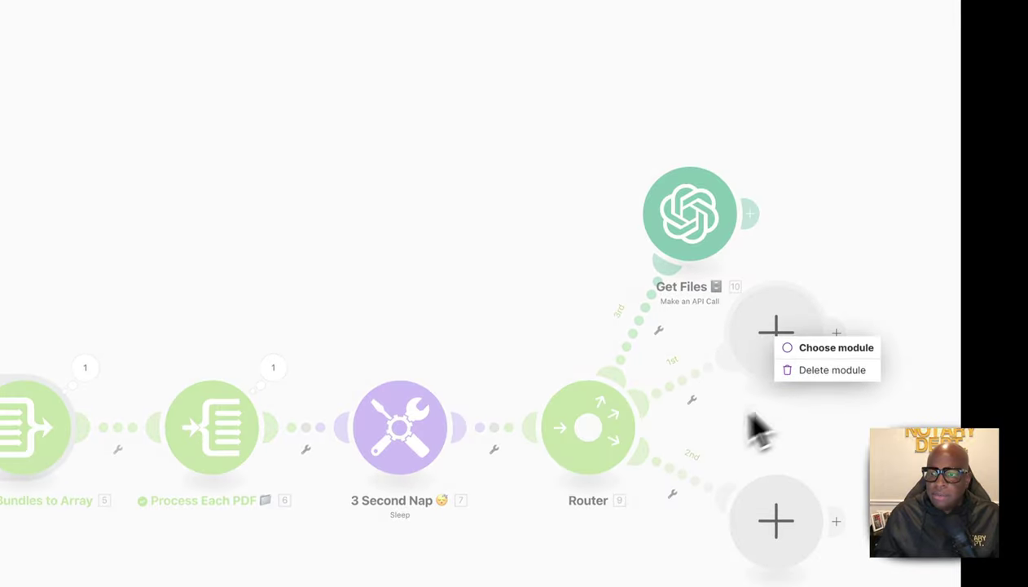
{"action": "left_click", "coordinate": [831, 370]}
{"action": "left_click_drag", "start_coordinate": [681, 234], "coordinate": [787, 298]}
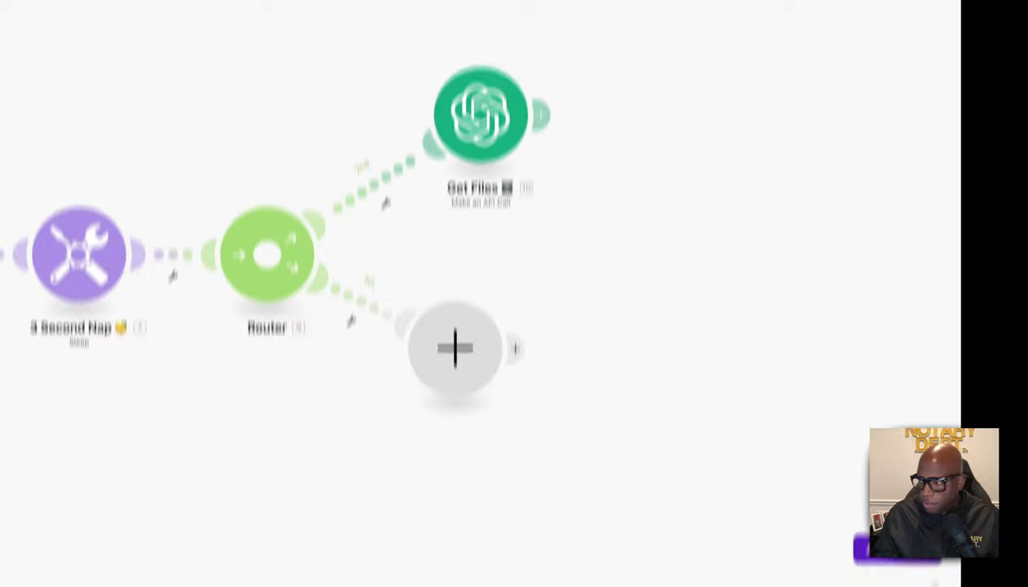
{"action": "right_click", "coordinate": [499, 169]}
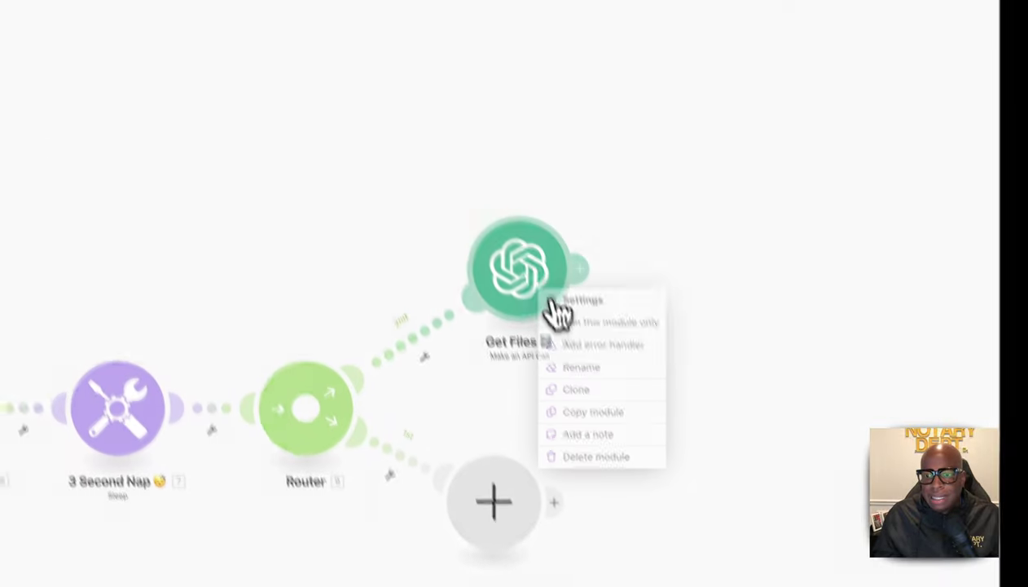
{"action": "left_click", "coordinate": [540, 247]}
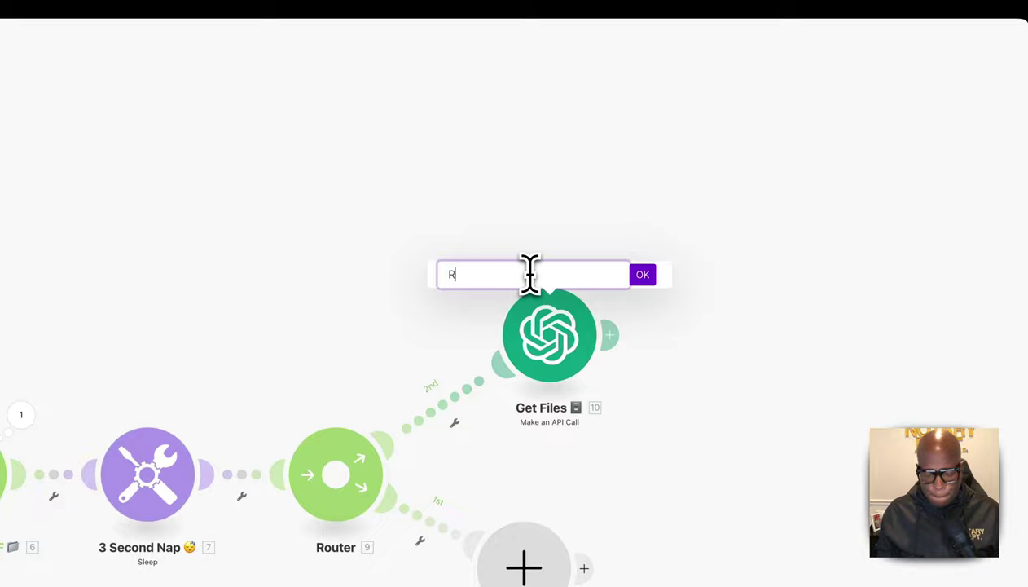
{"action": "type", "text": "Retrie"}
{"action": "type", "text": "ve Lette"}
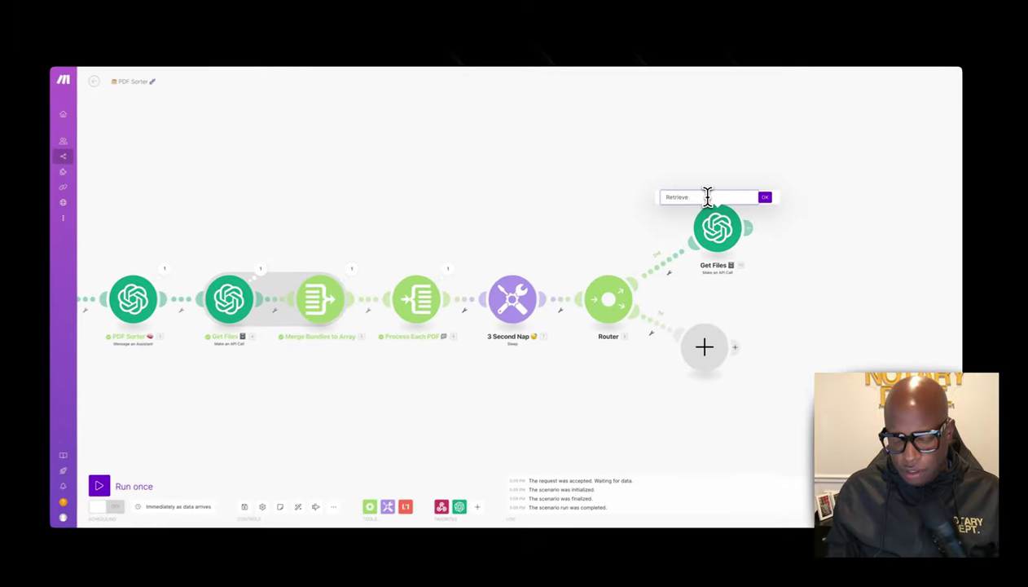
{"action": "type", "text": "r PDF"}
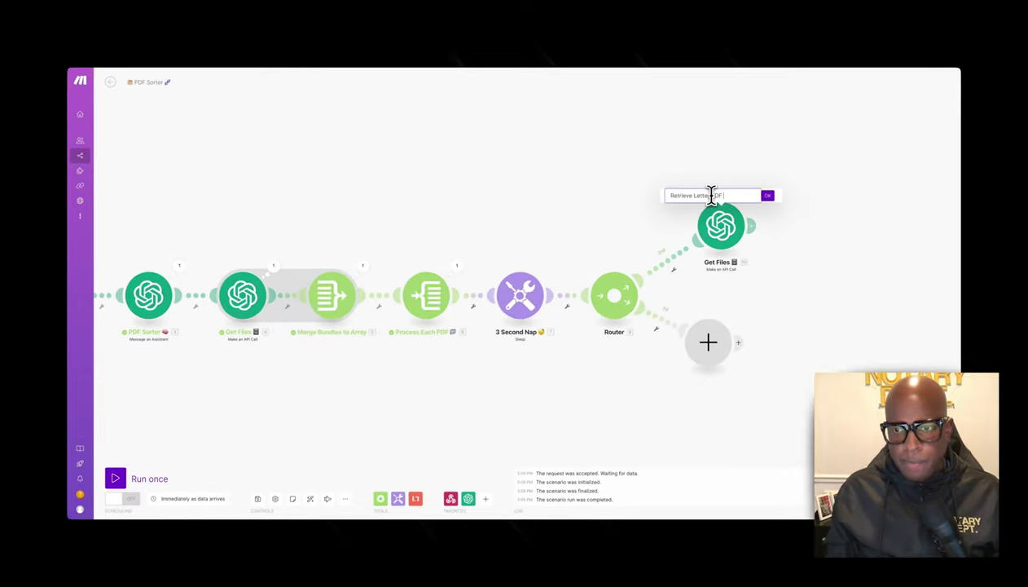
{"action": "right_click", "coordinate": [713, 193]}
{"action": "left_click", "coordinate": [747, 203]}
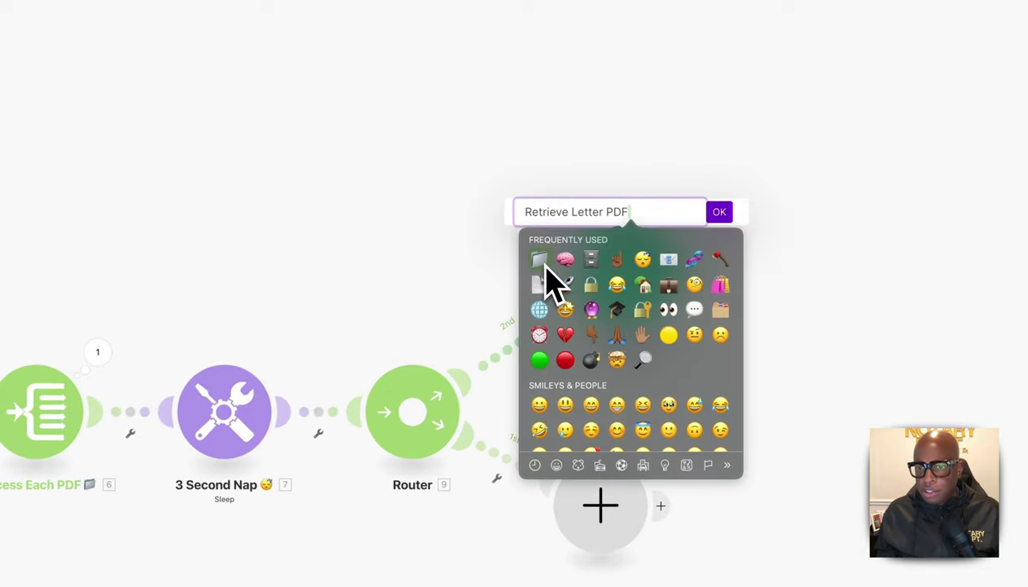
{"action": "left_click", "coordinate": [551, 290]}
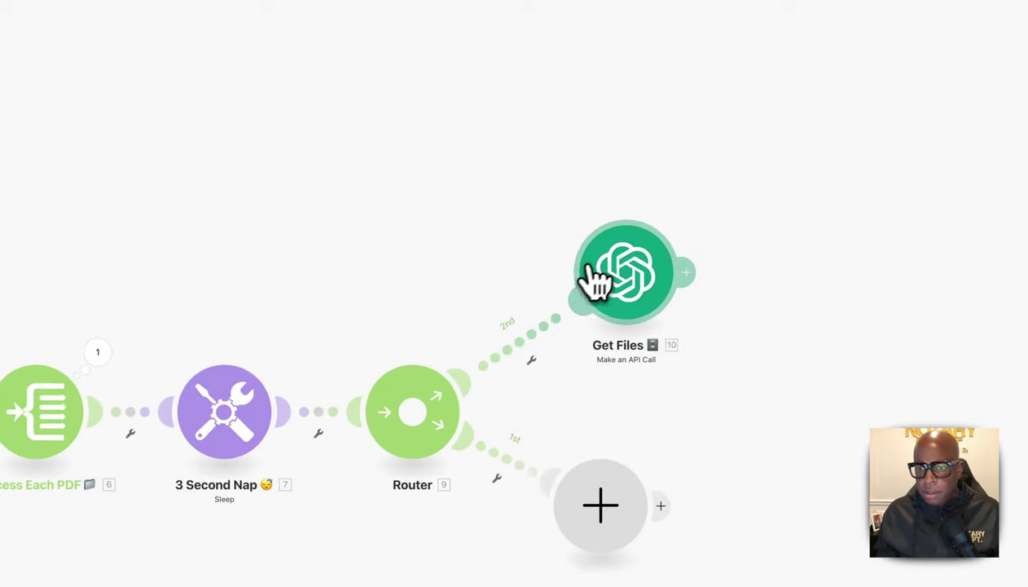
Rename the copied Get Files module "Retrieve Letter PDF" followed by a page emoji.
{"action": "right_click", "coordinate": [619, 286]}
{"action": "left_click", "coordinate": [658, 347]}
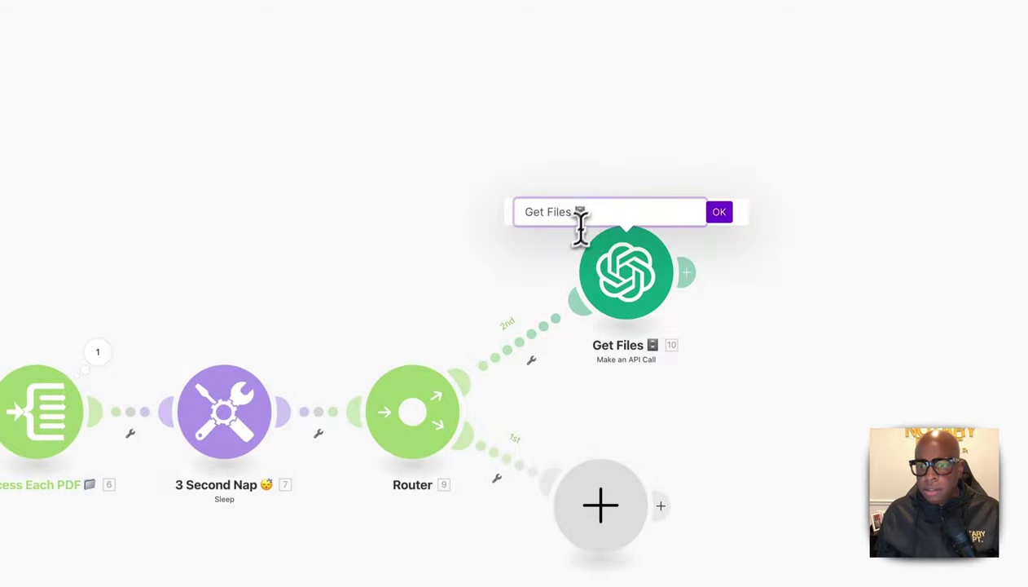
{"action": "type", "text": "Retrieve"}
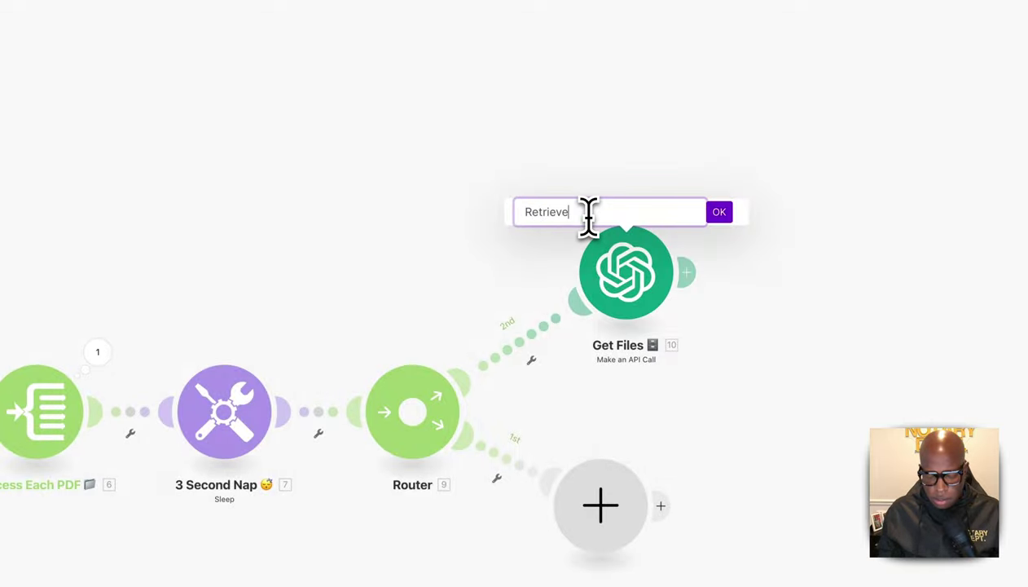
{"action": "type", "text": " Letter"}
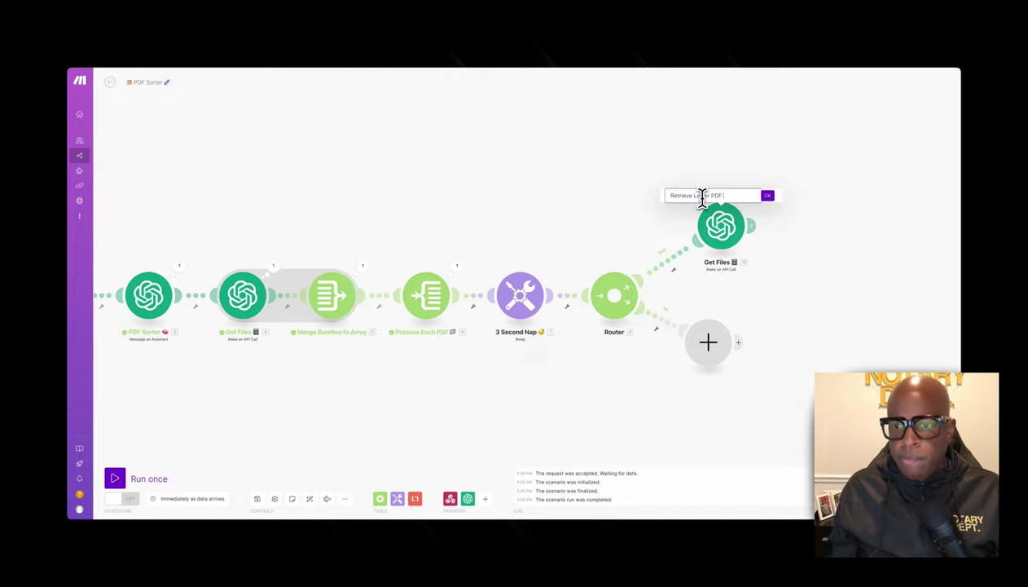
{"action": "type", "text": " PDF"}
{"action": "right_click", "coordinate": [723, 196]}
{"action": "left_click", "coordinate": [734, 198]}
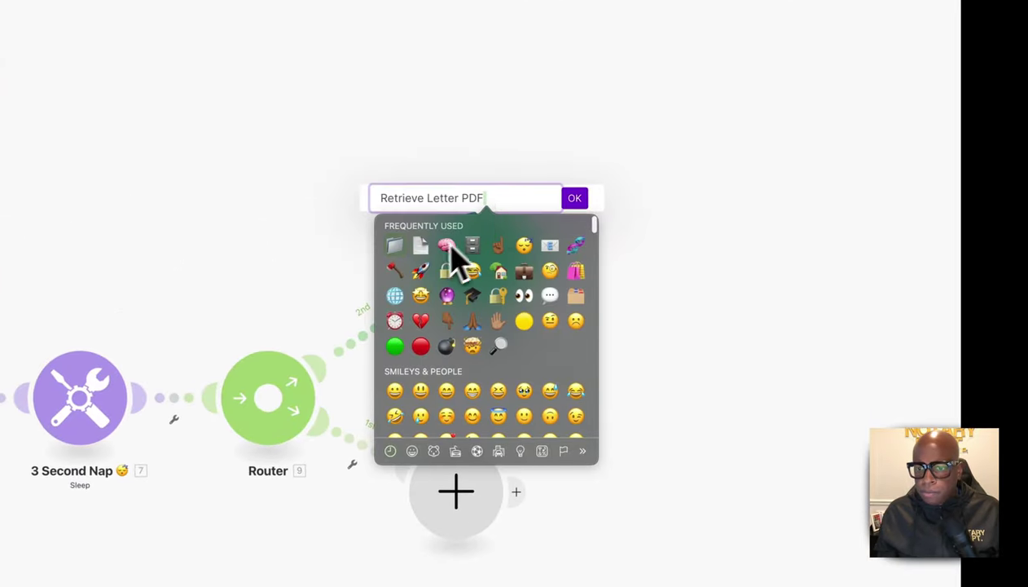
{"action": "left_click", "coordinate": [422, 247]}
{"action": "left_click", "coordinate": [575, 198]}
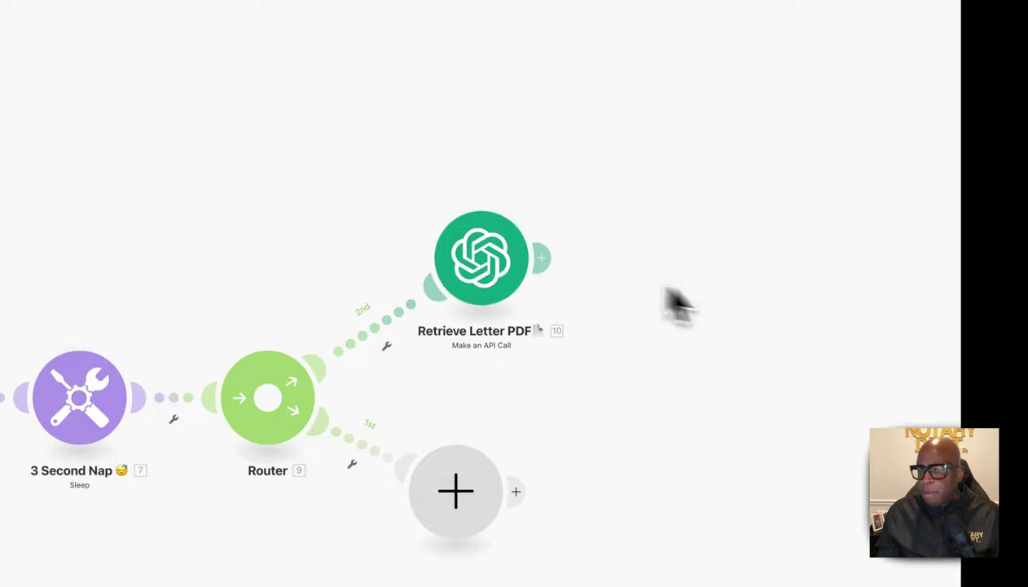
Set the Retrieve Letter PDF call's URL to /v1/files/ followed by the id from Process Each PDF.
{"action": "scroll", "coordinate": [666, 303], "scroll_direction": "down", "scroll_amount": 2}
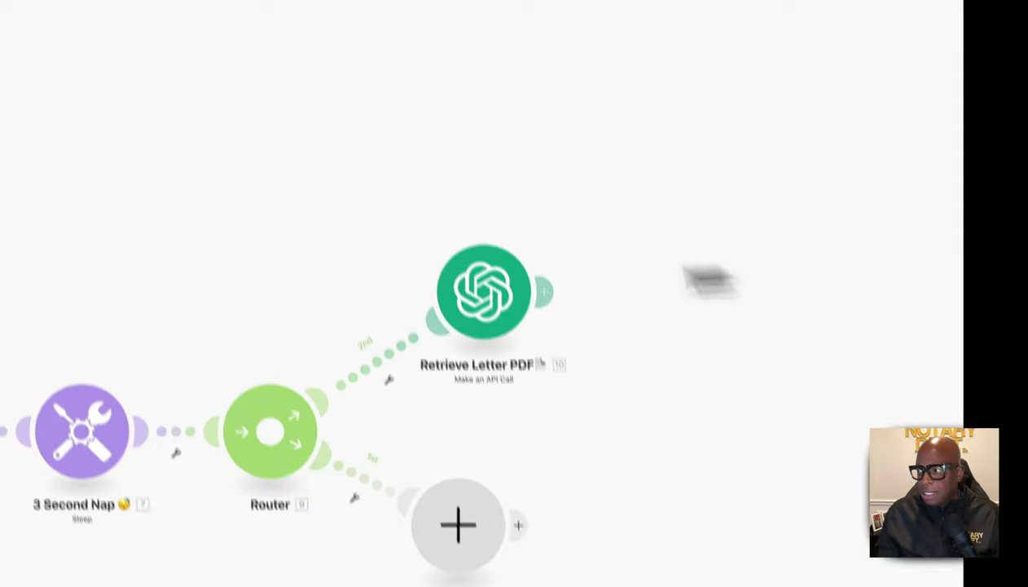
{"action": "left_click", "coordinate": [480, 218]}
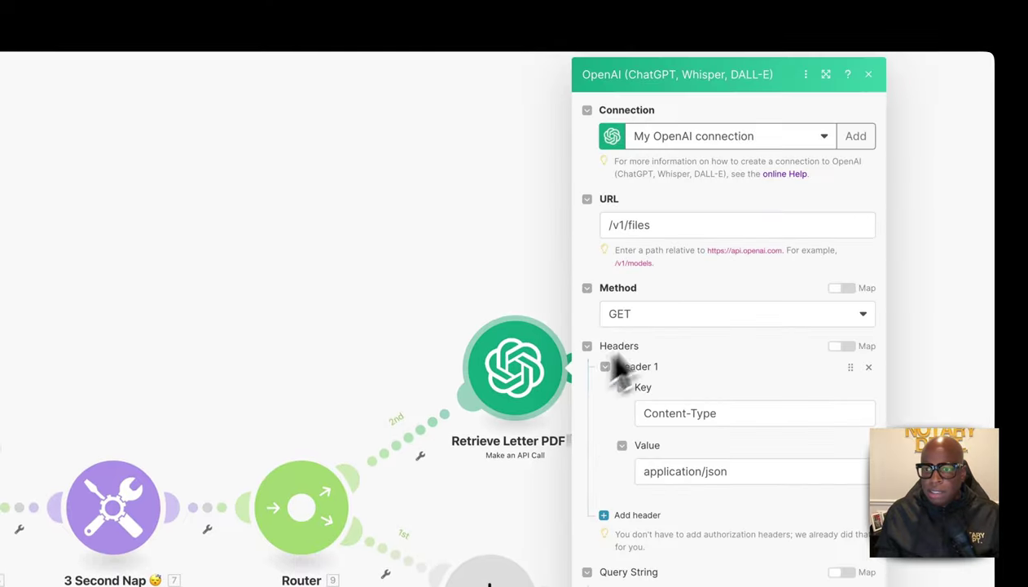
{"action": "left_click", "coordinate": [661, 229]}
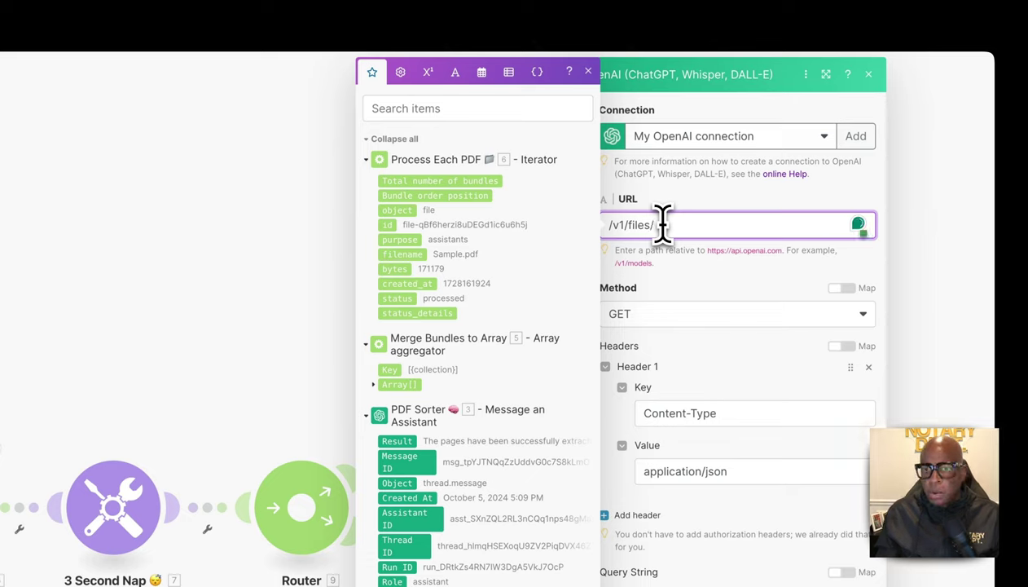
{"action": "left_click", "coordinate": [389, 227]}
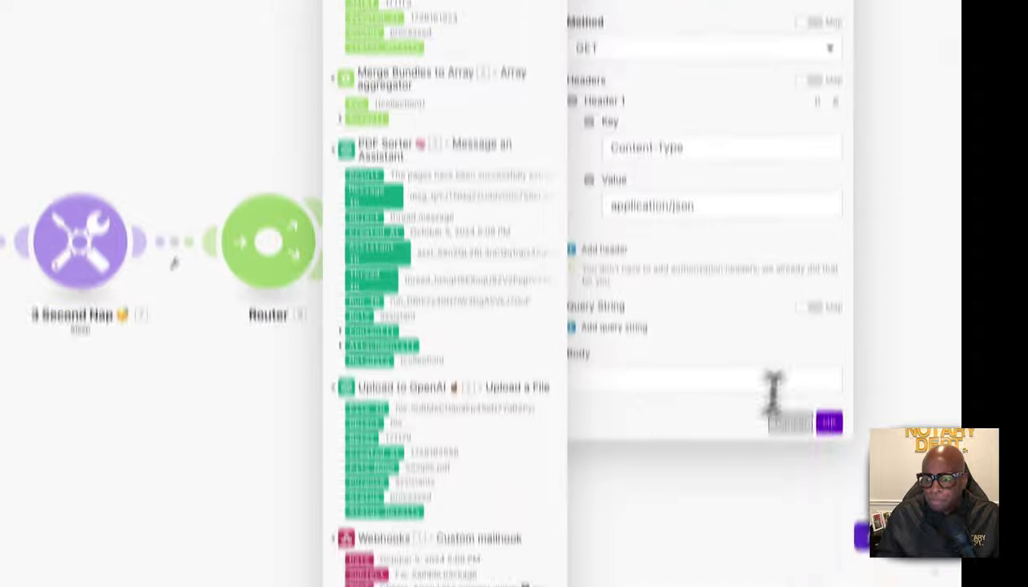
{"action": "left_click", "coordinate": [827, 420]}
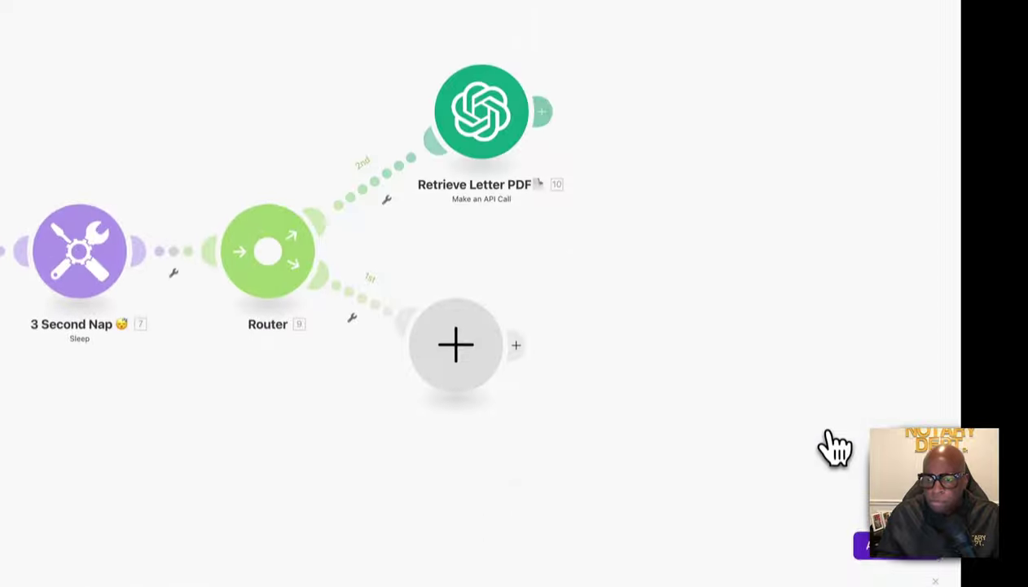
Adjust the Retrieve Letter PDF module's position and delete the remaining empty module on the Router's other route.
{"action": "left_click_drag", "start_coordinate": [499, 152], "coordinate": [489, 159]}
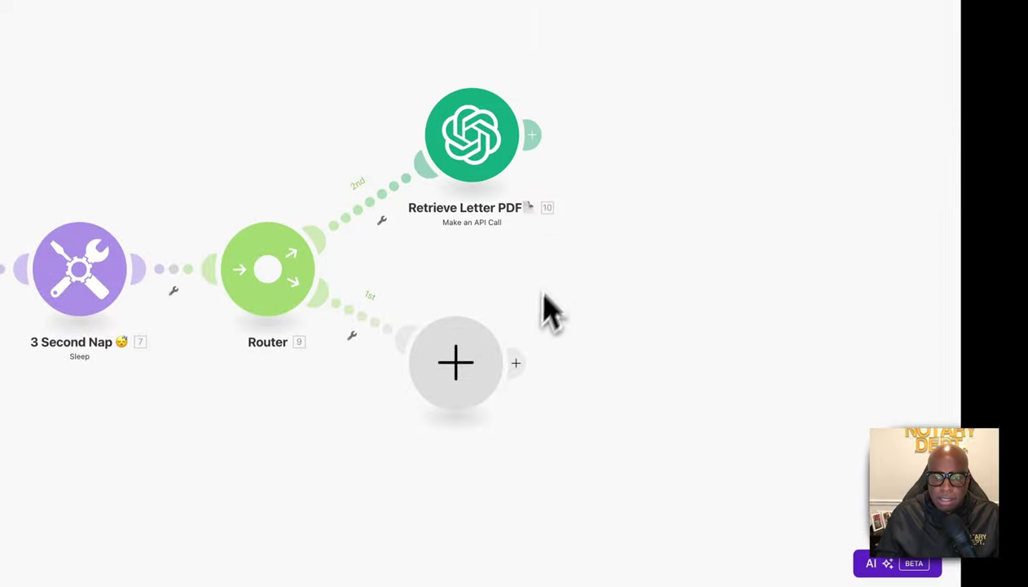
{"action": "right_click", "coordinate": [444, 381]}
{"action": "left_click", "coordinate": [489, 414]}
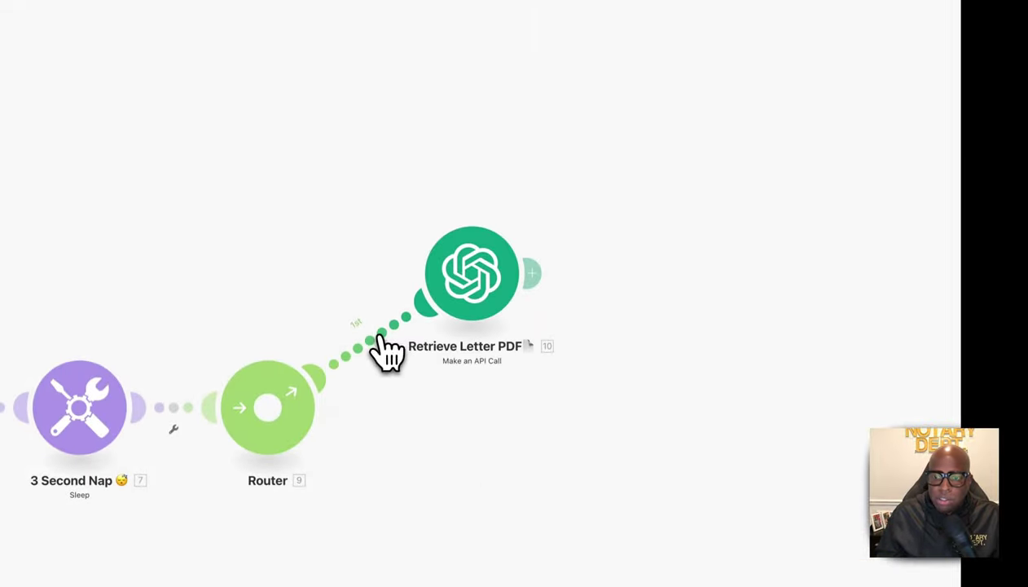
Start a filter on the route from the Router to Retrieve Letter PDF and label it "Letter PDF" with a folder emoji.
{"action": "left_click", "coordinate": [378, 287]}
{"action": "left_click", "coordinate": [459, 243]}
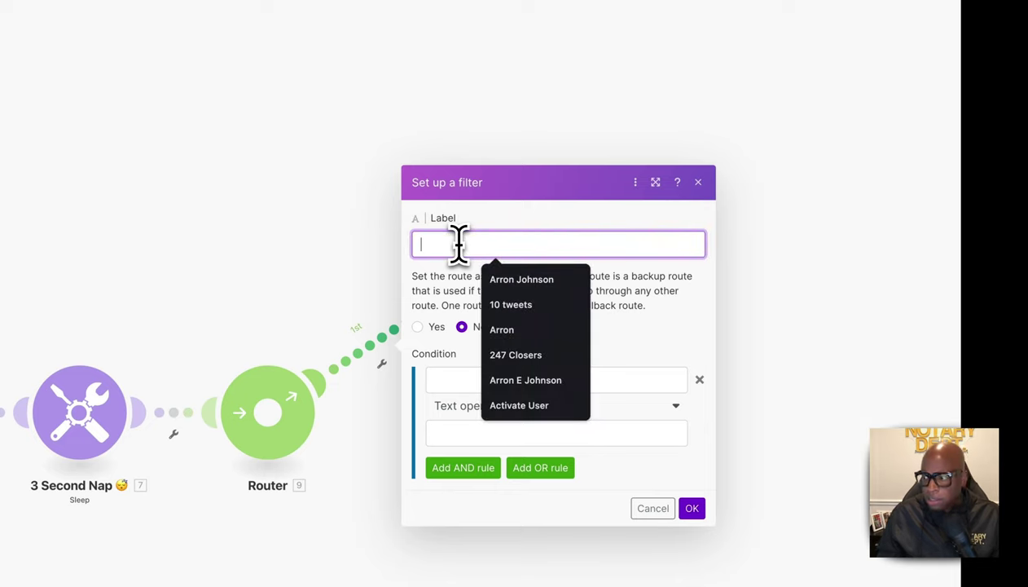
{"action": "type", "text": "Letter PDF 📁"}
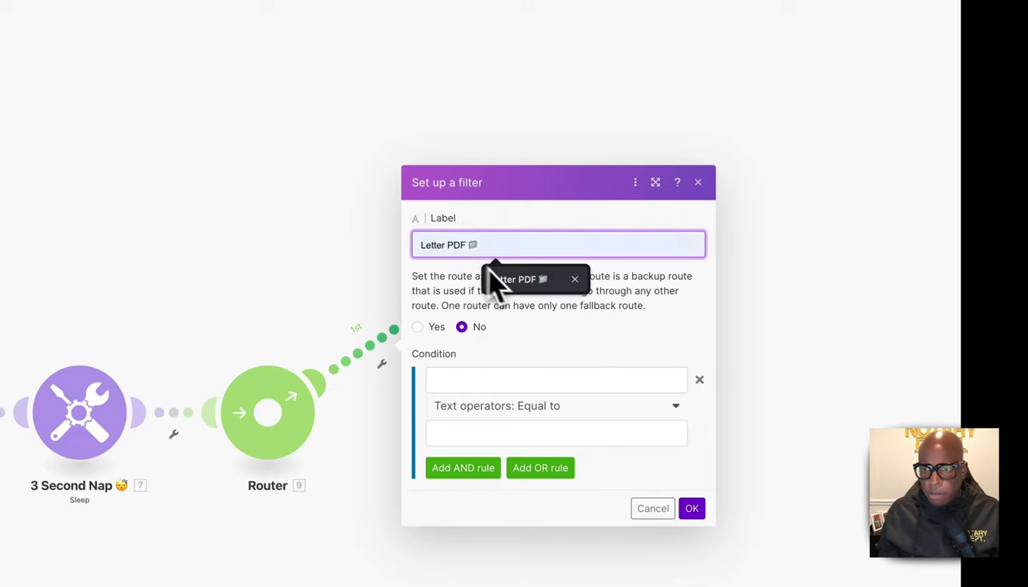
{"action": "left_click", "coordinate": [509, 279]}
Set the Letter PDF filter's condition so the Process Each PDF filename contains (case insensitive) "letter".
{"action": "left_click", "coordinate": [482, 378]}
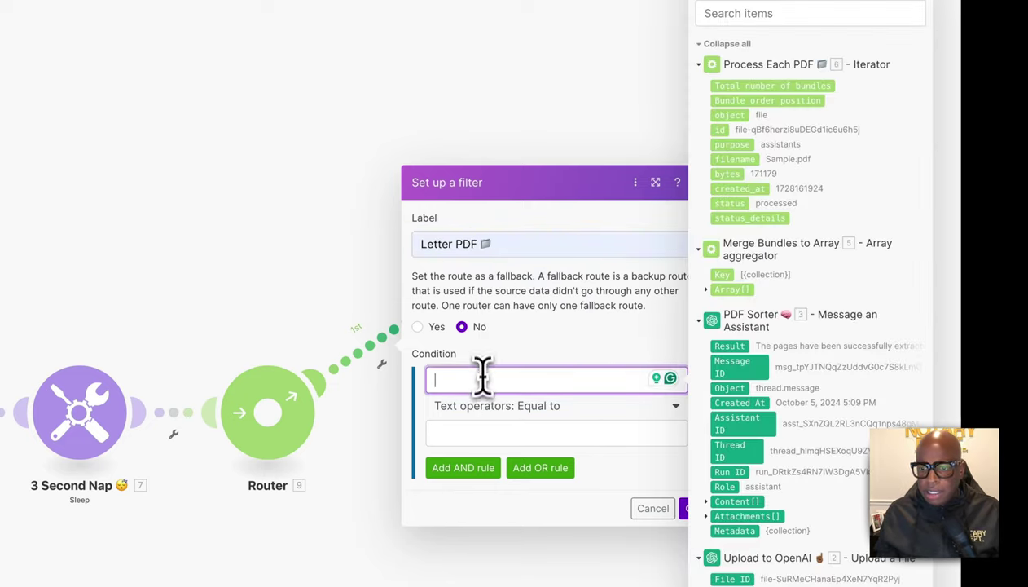
{"action": "left_click", "coordinate": [737, 160]}
{"action": "left_click", "coordinate": [548, 420]}
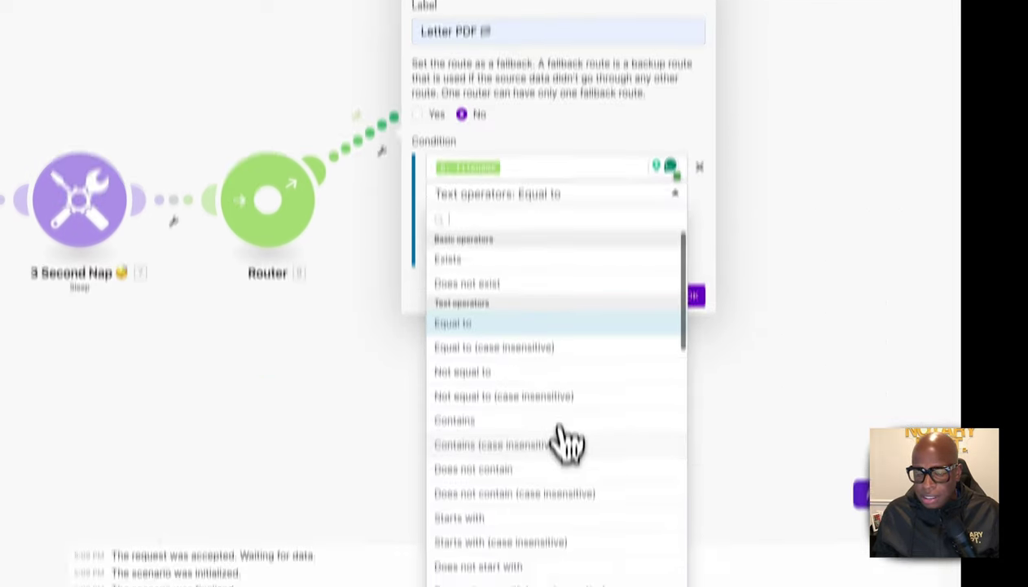
{"action": "scroll", "coordinate": [568, 420], "scroll_direction": "down", "scroll_amount": 3}
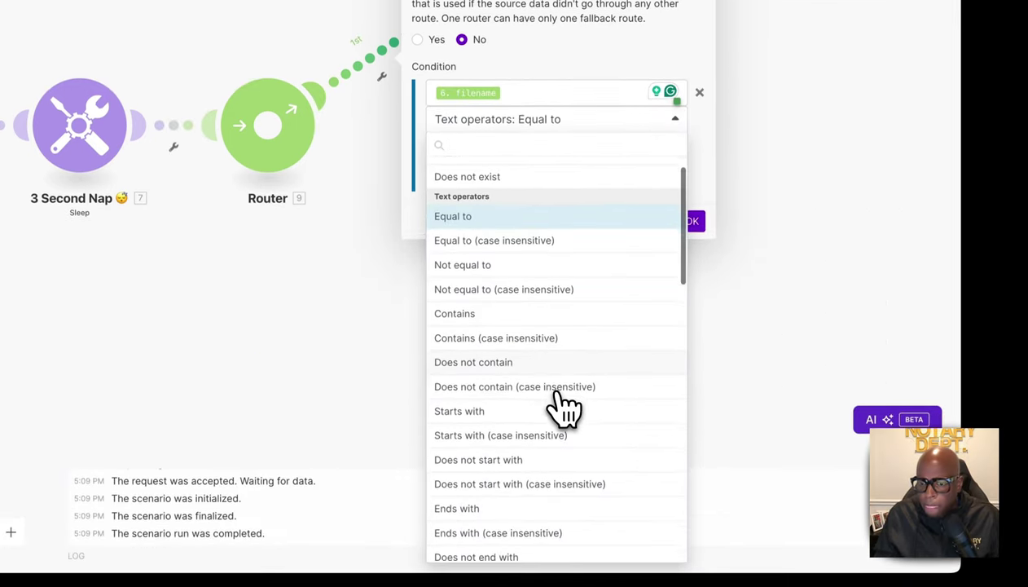
{"action": "left_click", "coordinate": [502, 287]}
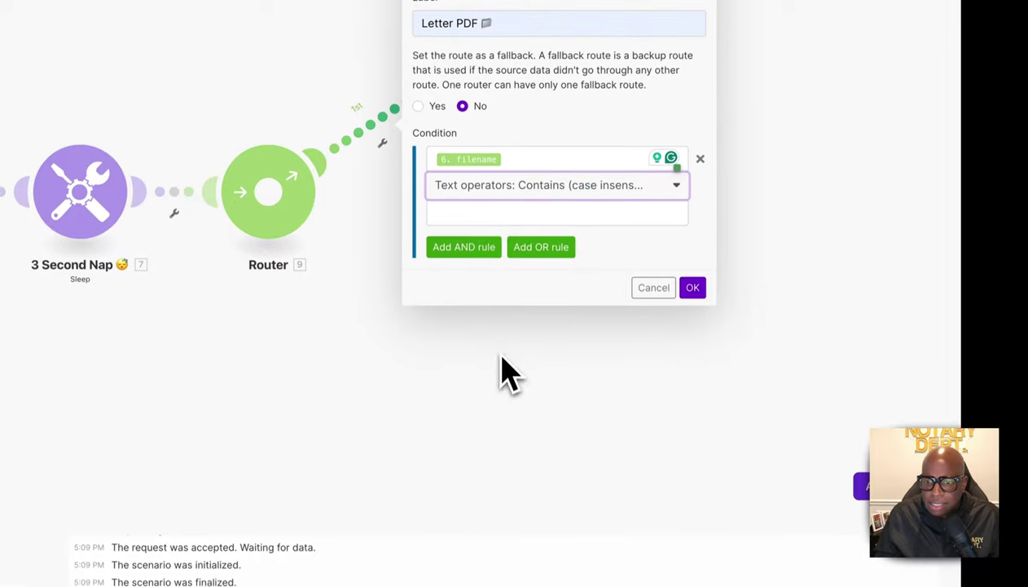
{"action": "left_click", "coordinate": [479, 148]}
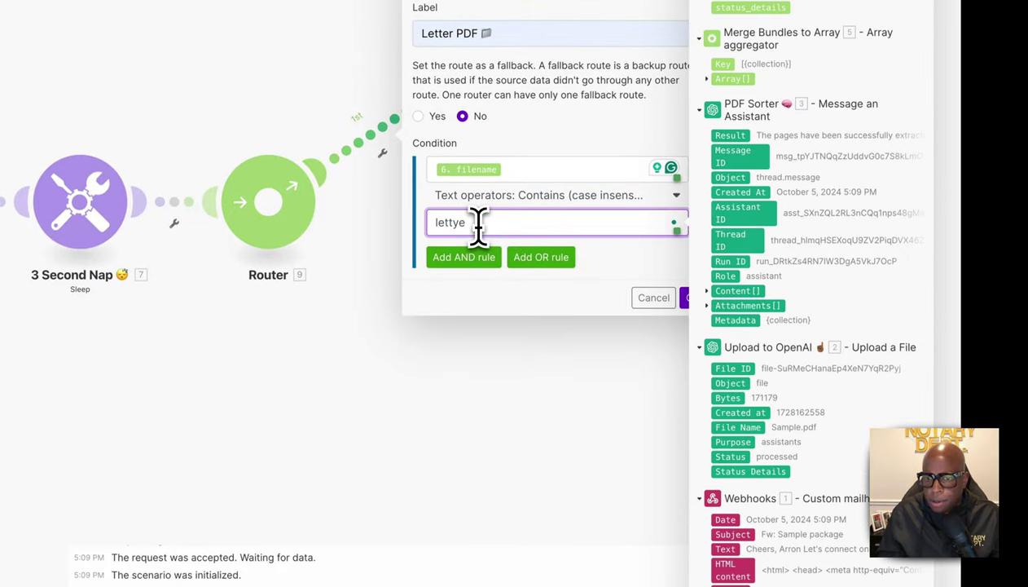
{"action": "left_click", "coordinate": [687, 298]}
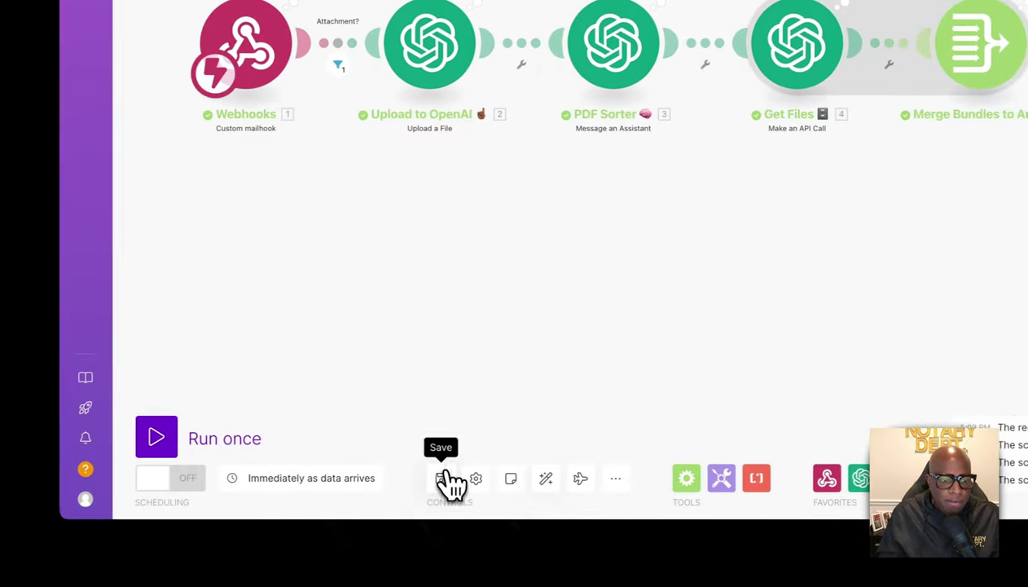
Run the PDF Sorter scenario once and follow its execution through the modules.
{"action": "left_click", "coordinate": [167, 440]}
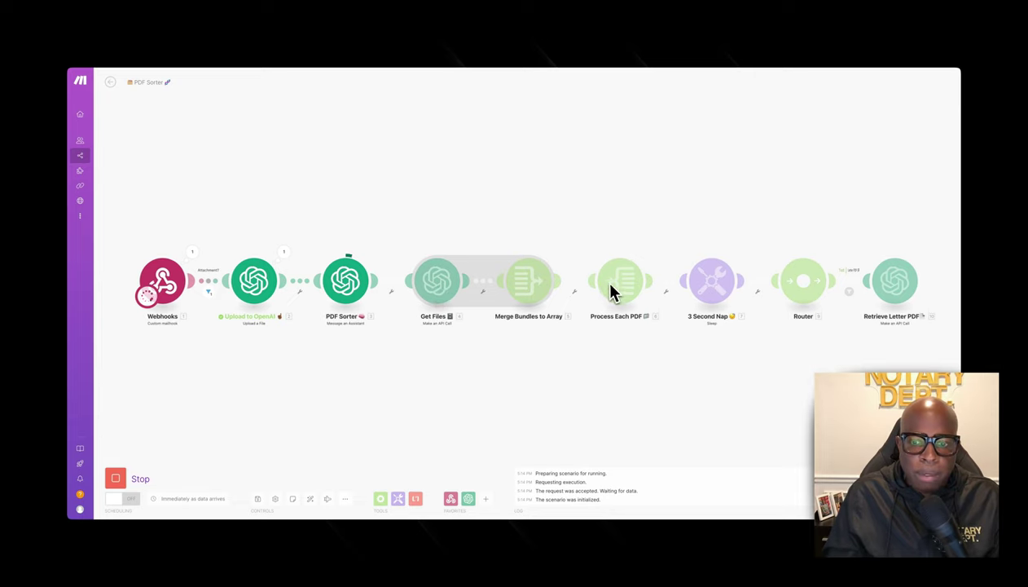
{"action": "scroll", "coordinate": [717, 309], "scroll_direction": "right", "scroll_amount": 2}
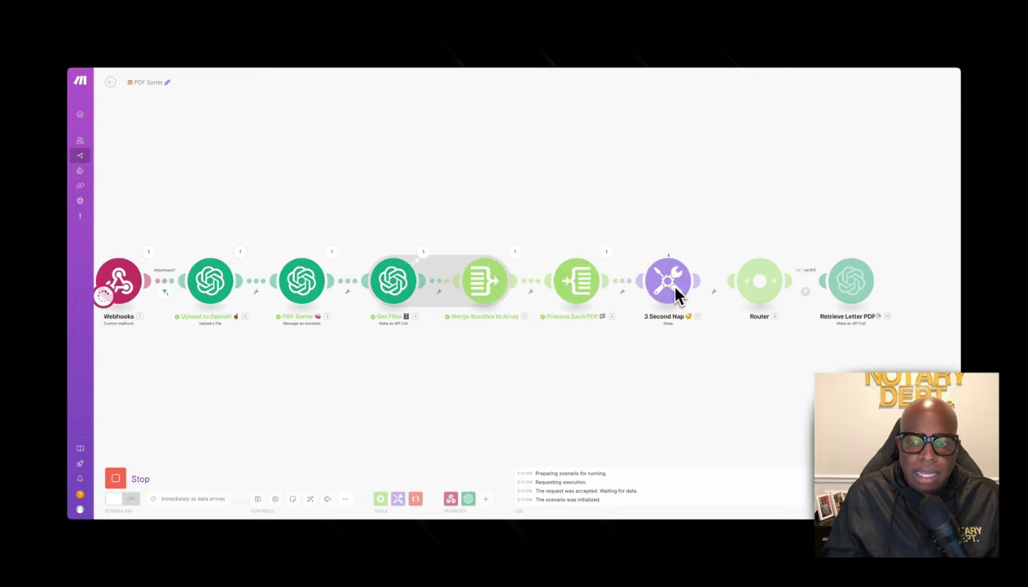
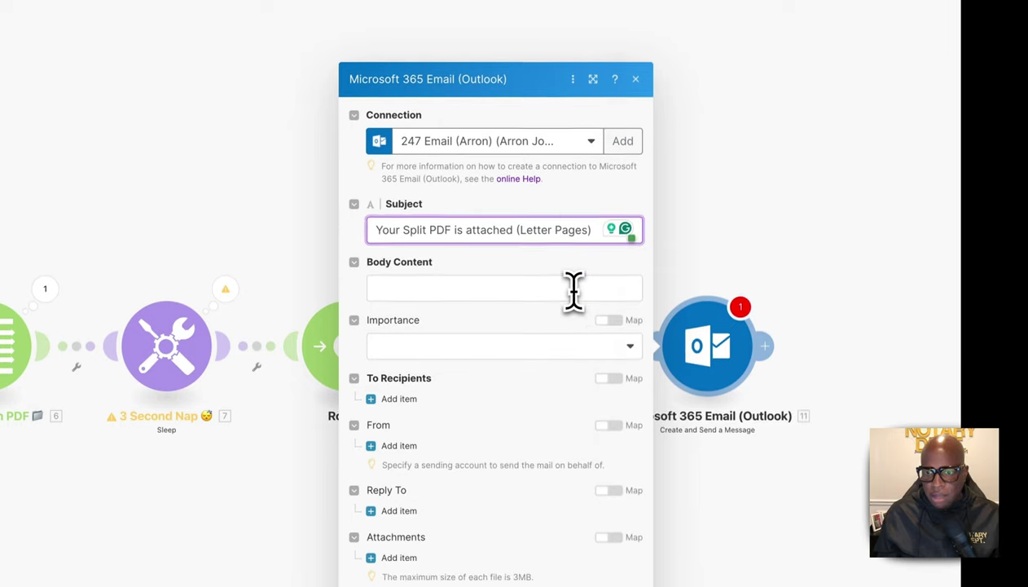
Paste the letter-pages message into the Outlook email's body and map the Webhooks Sender Name after "Hi".
{"action": "left_click", "coordinate": [571, 291]}
{"action": "key", "text": "ctrl+v"}
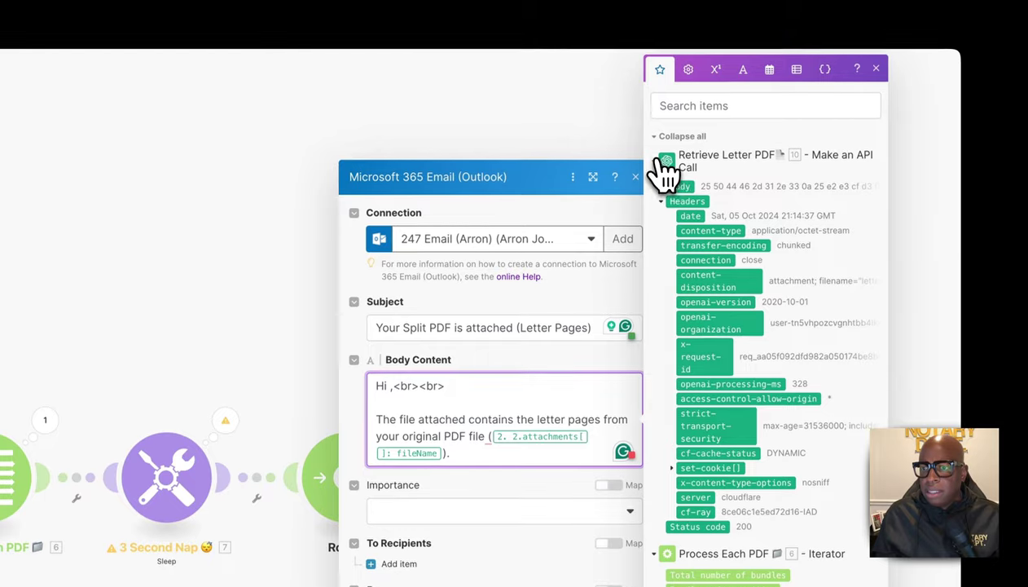
{"action": "left_click", "coordinate": [665, 29]}
{"action": "left_click", "coordinate": [669, 140]}
{"action": "left_click", "coordinate": [669, 143]}
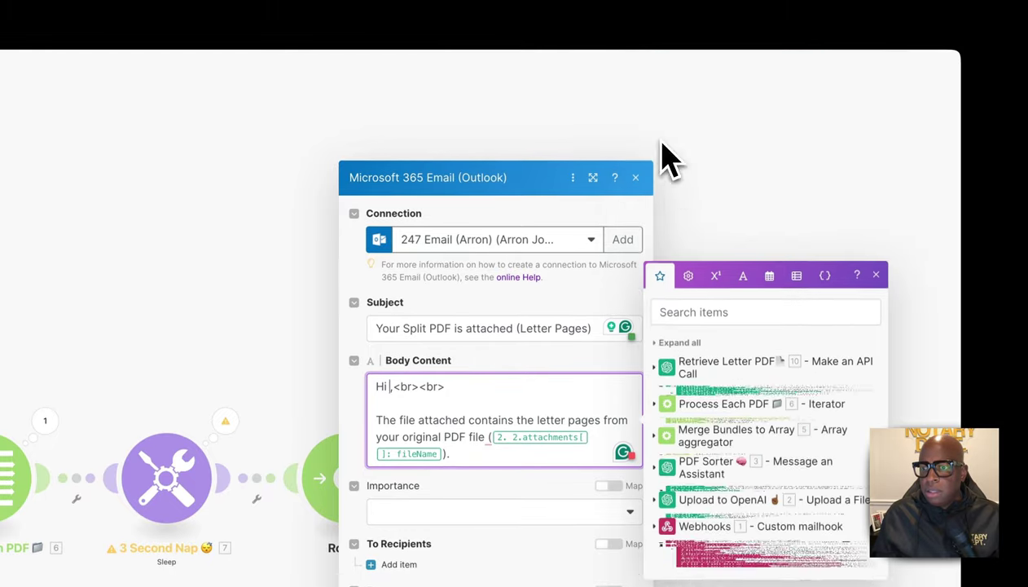
{"action": "left_click", "coordinate": [660, 343]}
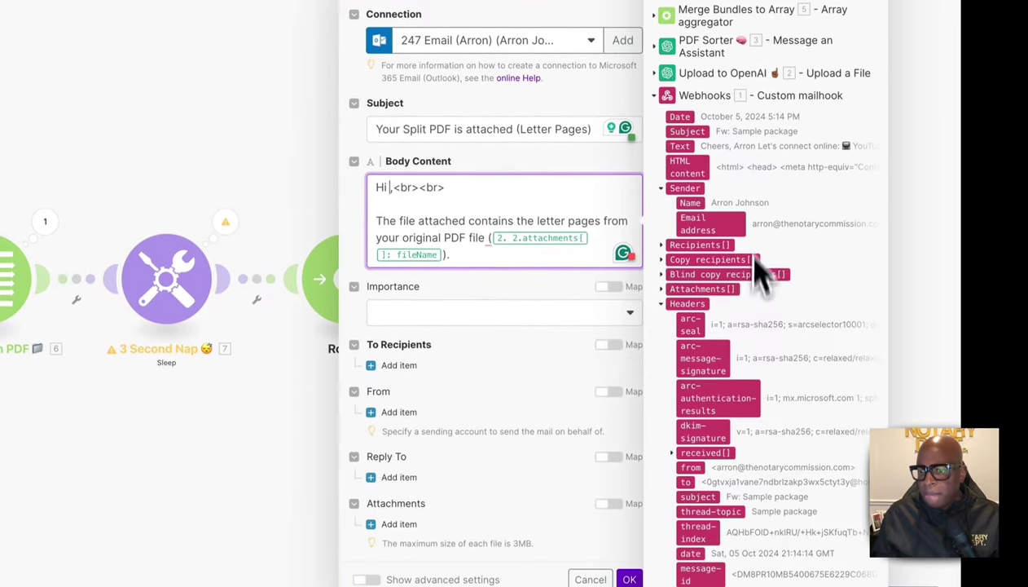
{"action": "left_click", "coordinate": [664, 305]}
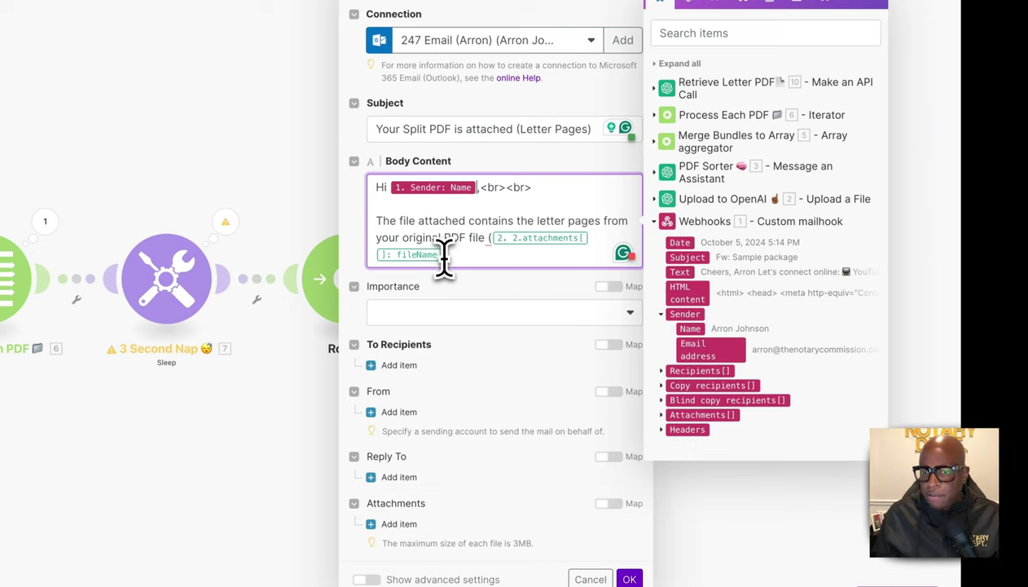
Replace the file-name variable in the body's parentheses with the Webhooks Attachments File name.
{"action": "key", "text": "BackSpace"}
{"action": "key", "text": "BackSpace"}
{"action": "key", "text": "BackSpace"}
{"action": "key", "text": "BackSpace"}
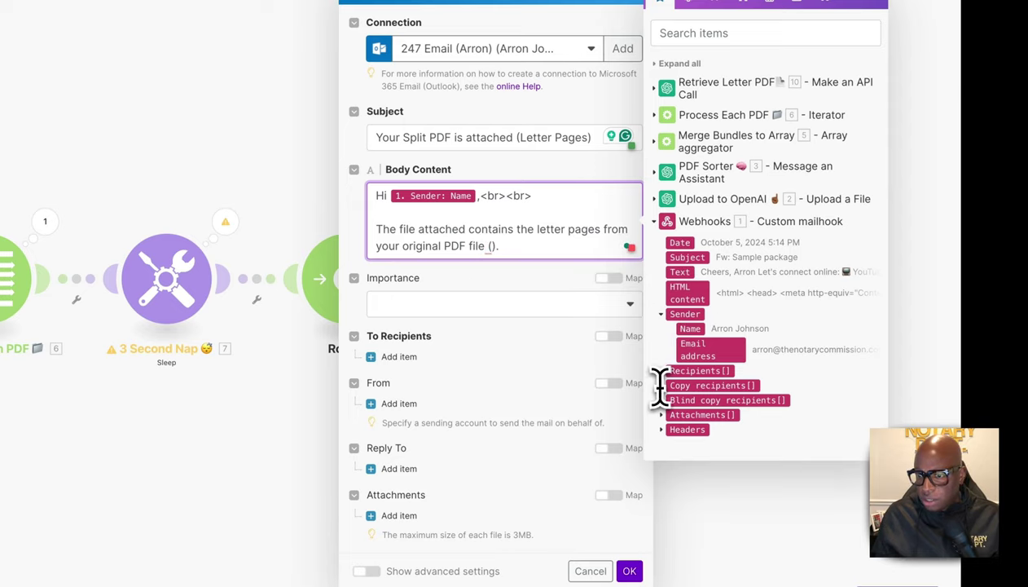
{"action": "left_click", "coordinate": [664, 415]}
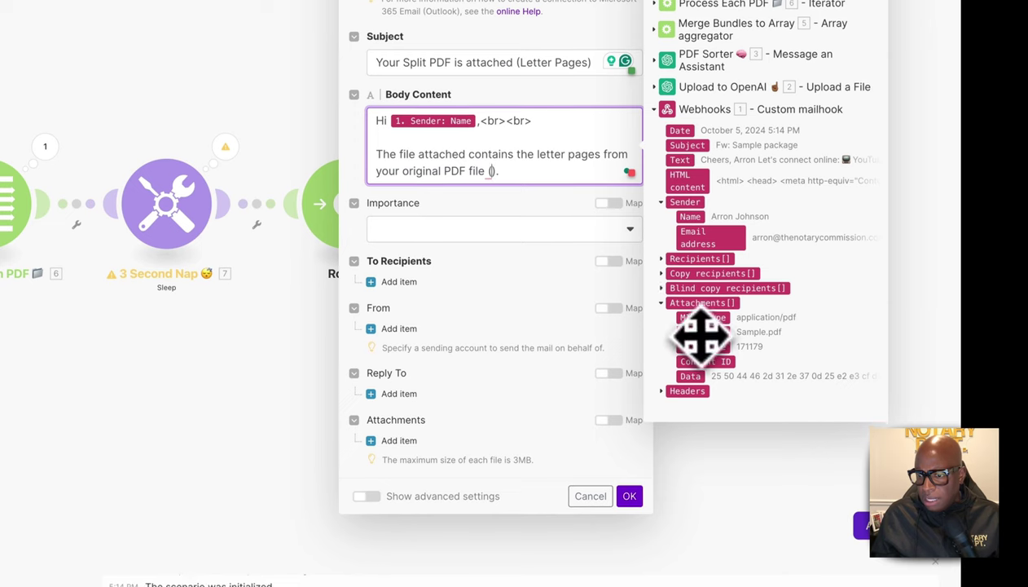
{"action": "left_click", "coordinate": [701, 332]}
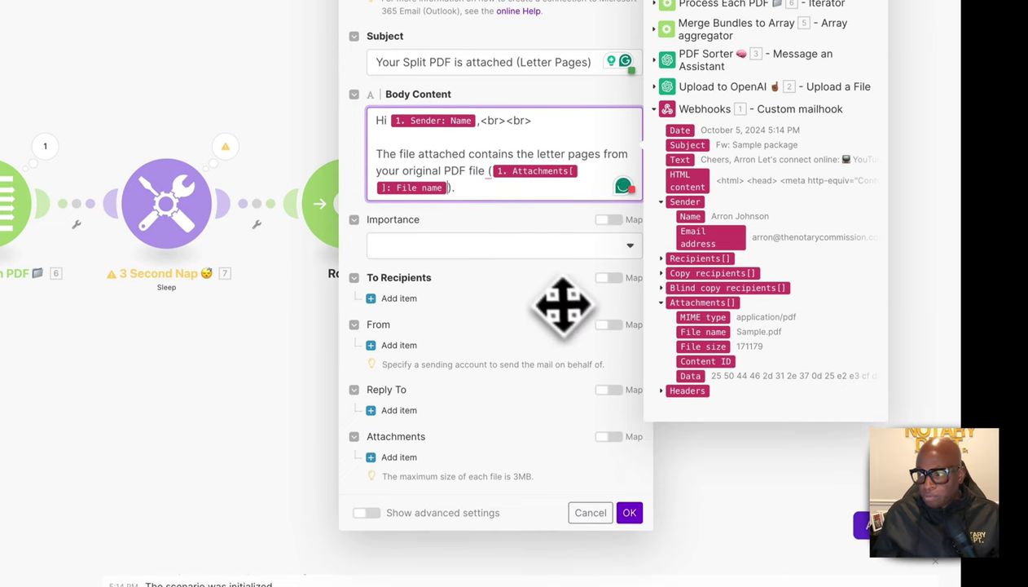
Add a To recipient mapped to the Webhooks Sender Email address and Sender Name, and save the Outlook module.
{"action": "left_click", "coordinate": [399, 299]}
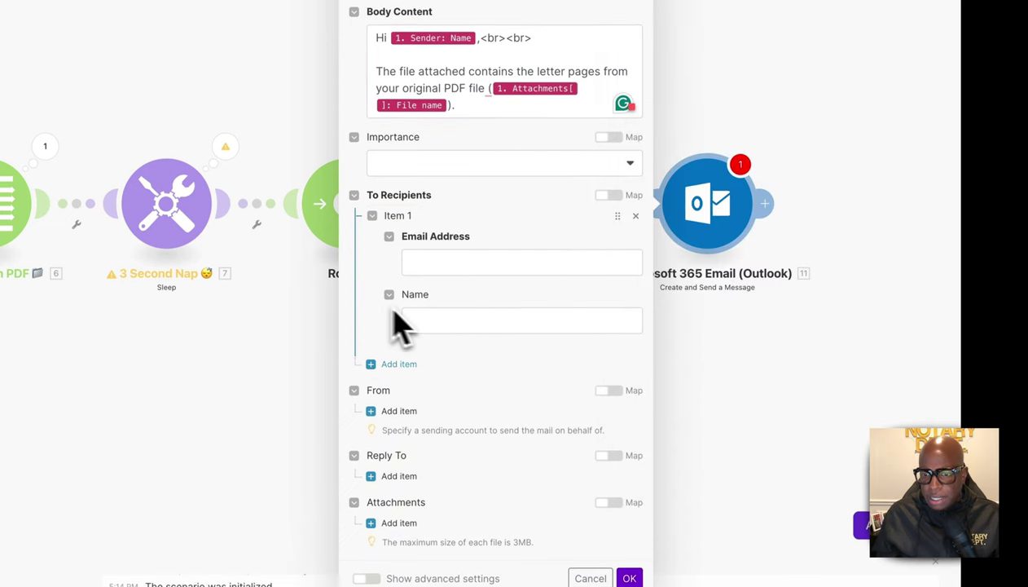
{"action": "left_click", "coordinate": [448, 262]}
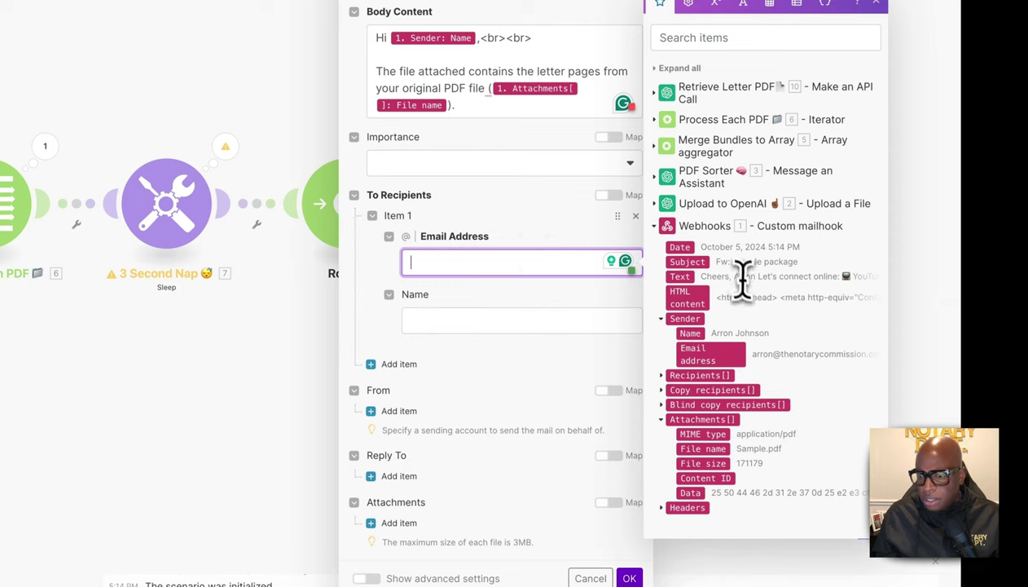
{"action": "left_click", "coordinate": [720, 358]}
{"action": "left_click", "coordinate": [484, 325]}
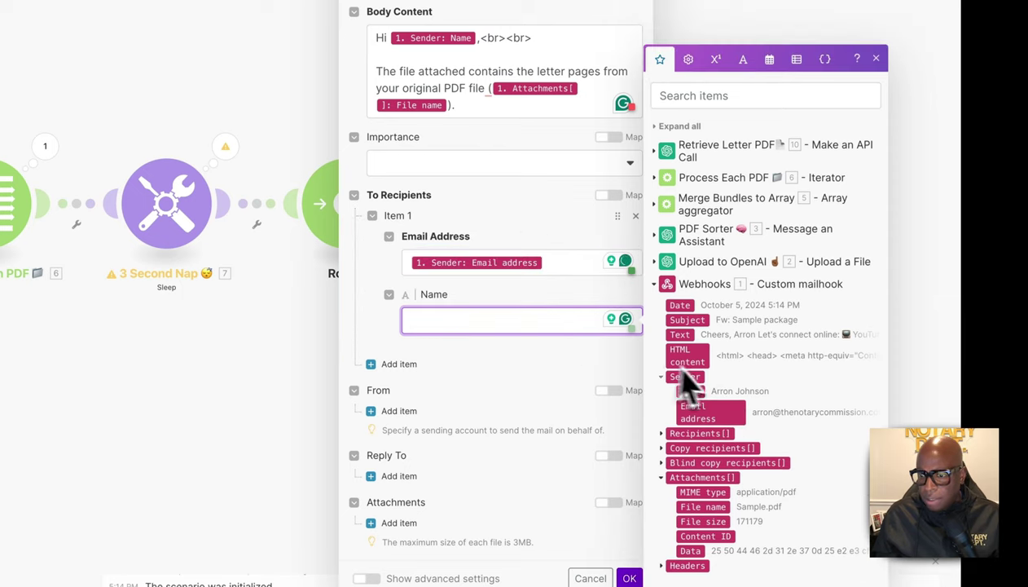
{"action": "left_click", "coordinate": [691, 394]}
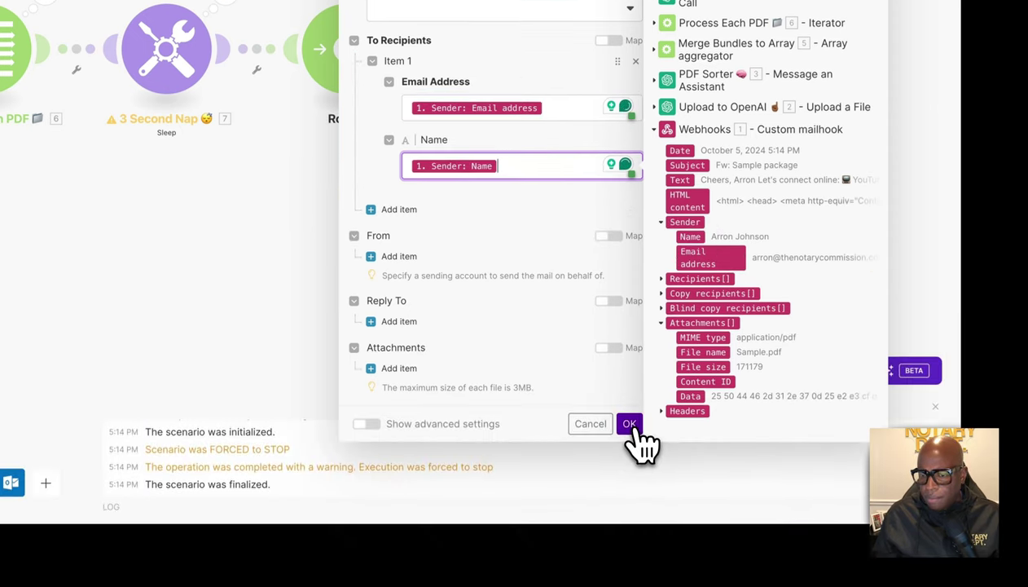
{"action": "left_click", "coordinate": [635, 432]}
Rename the Outlook module "Email Letter PDF" with a page emoji.
{"action": "scroll", "coordinate": [648, 310], "scroll_direction": "right", "scroll_amount": 3}
{"action": "right_click", "coordinate": [499, 51]}
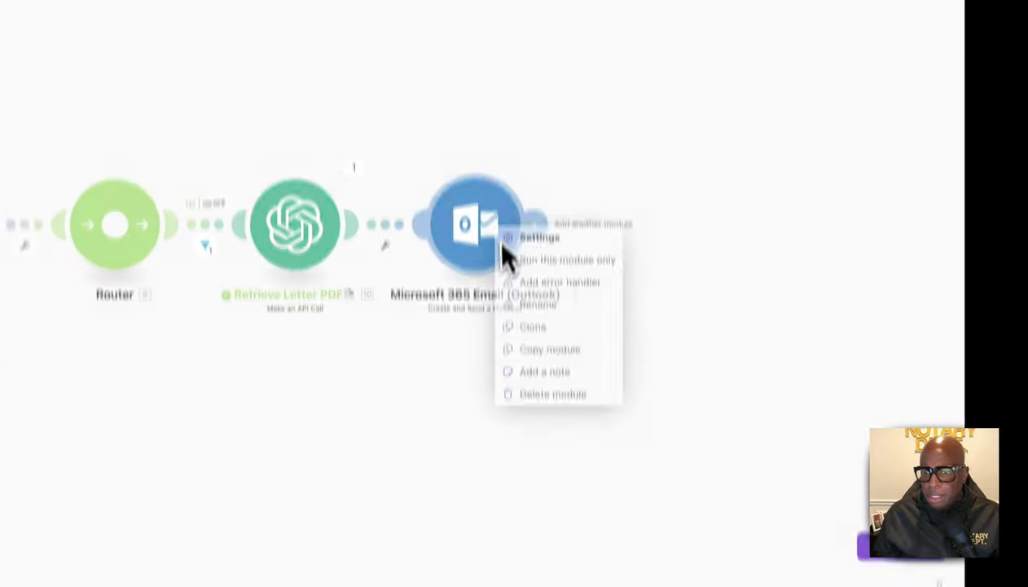
{"action": "left_click", "coordinate": [550, 374]}
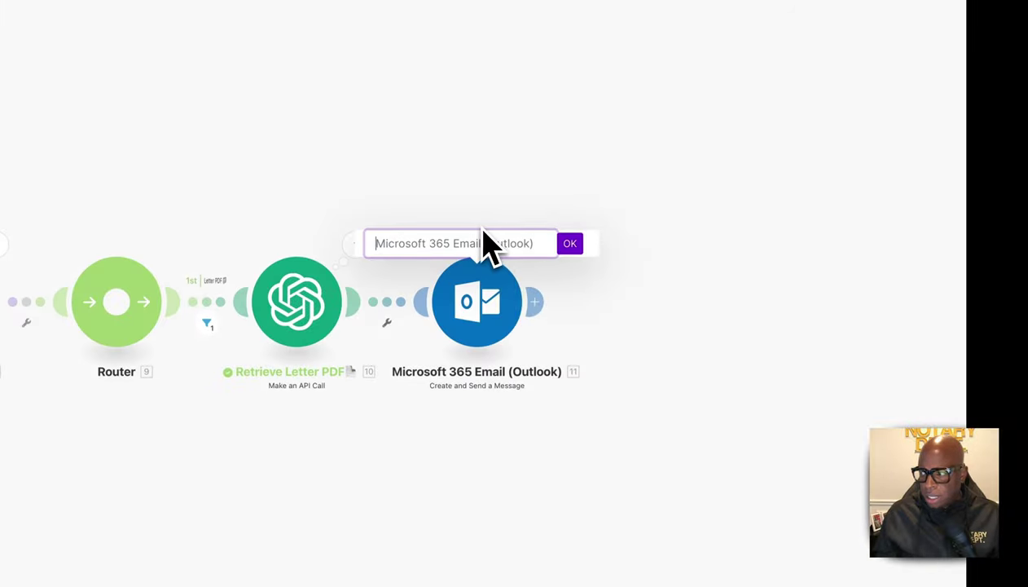
{"action": "type", "text": "Email Letter PDF"}
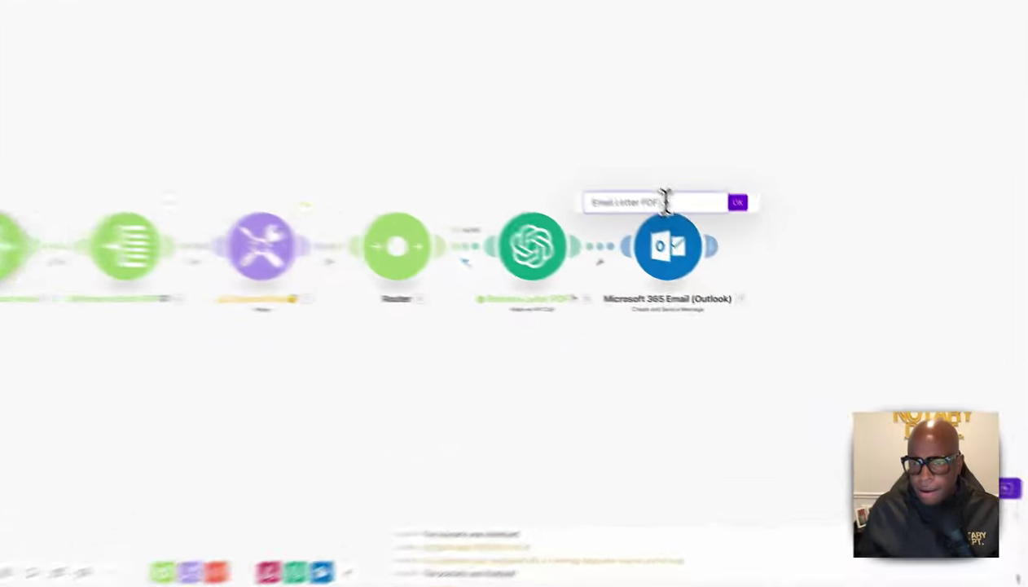
{"action": "right_click", "coordinate": [722, 254]}
{"action": "left_click", "coordinate": [647, 164]}
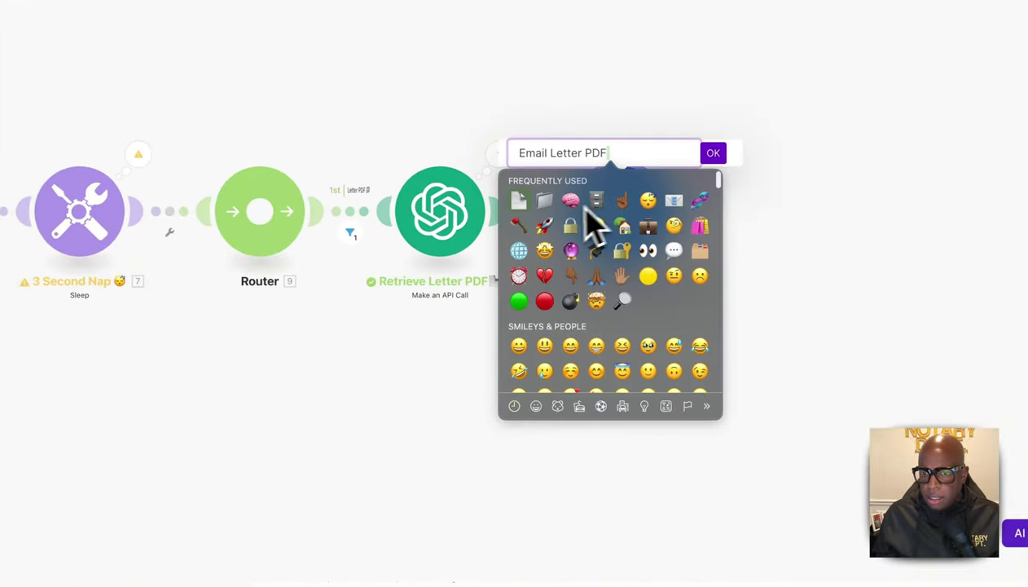
{"action": "key", "text": "Escape"}
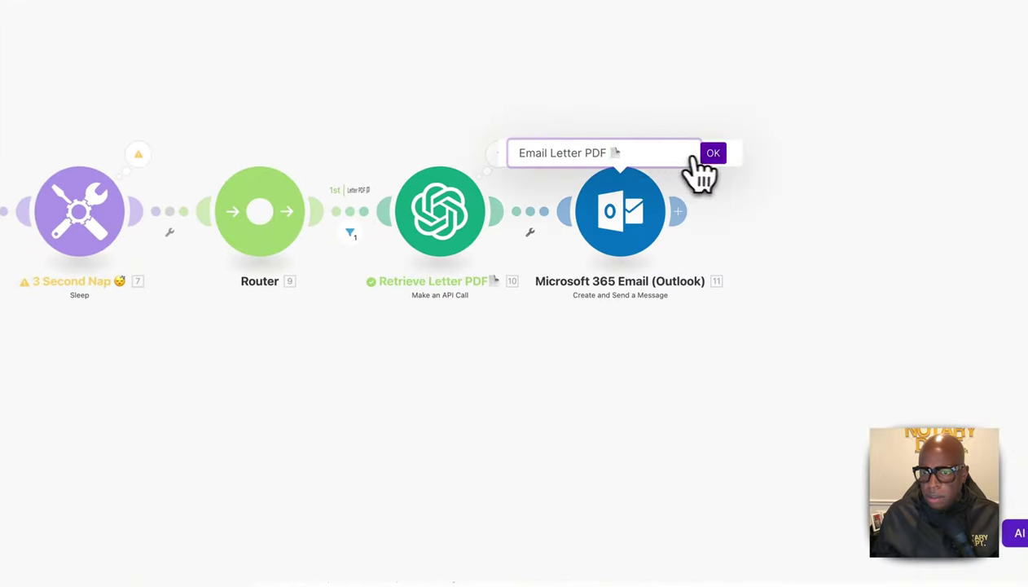
{"action": "left_click", "coordinate": [702, 160]}
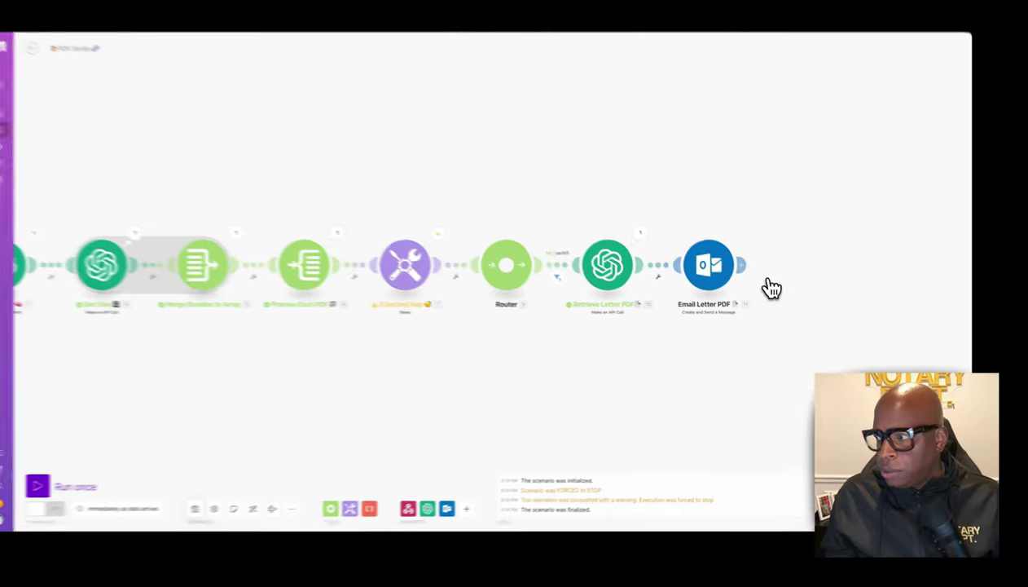
Clone the Retrieve Letter PDF module and attach the copy after Email Letter PDF.
{"action": "right_click", "coordinate": [609, 265]}
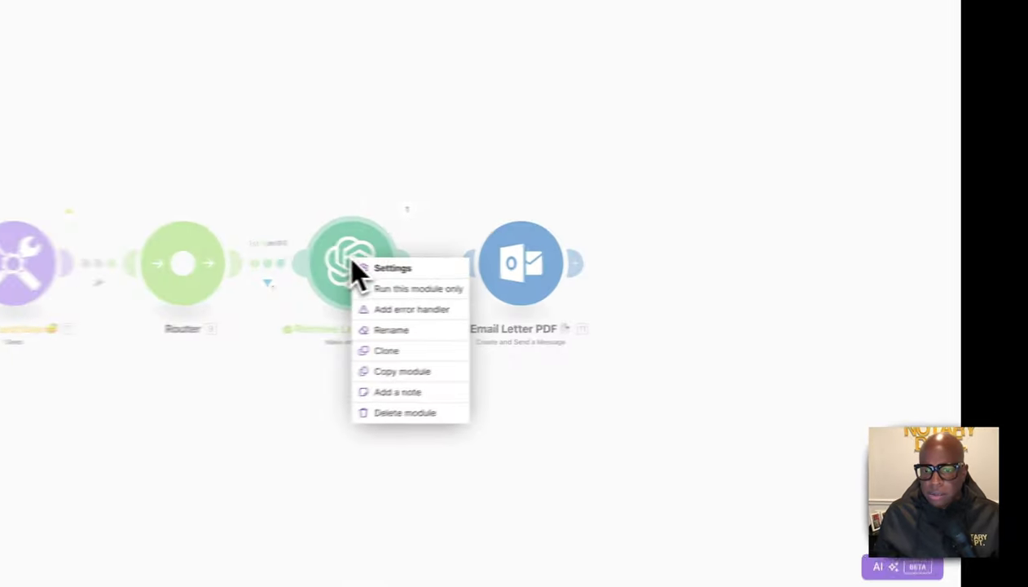
{"action": "left_click", "coordinate": [388, 351]}
{"action": "left_click", "coordinate": [712, 262]}
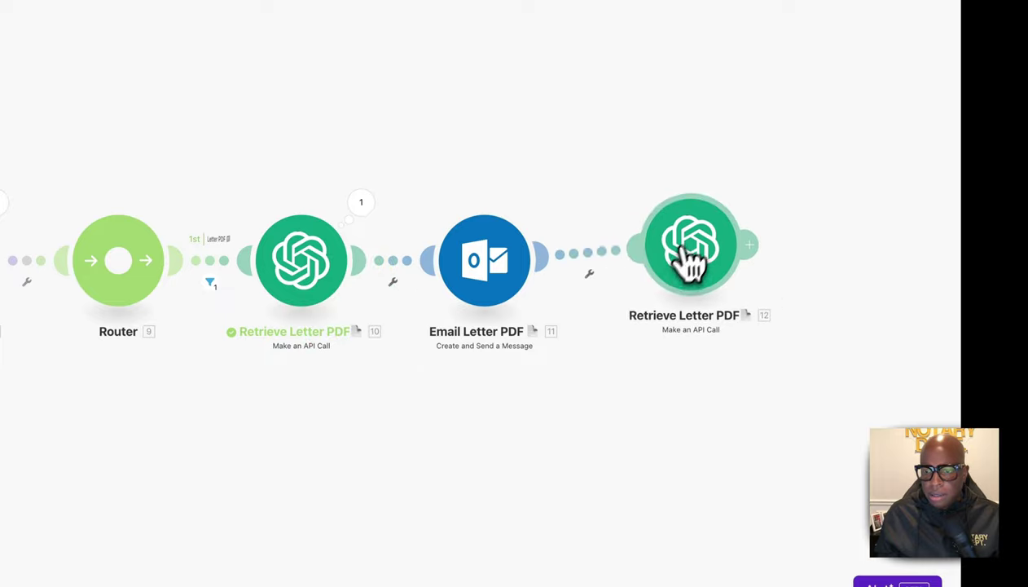
{"action": "right_click", "coordinate": [669, 277]}
{"action": "left_click", "coordinate": [739, 332]}
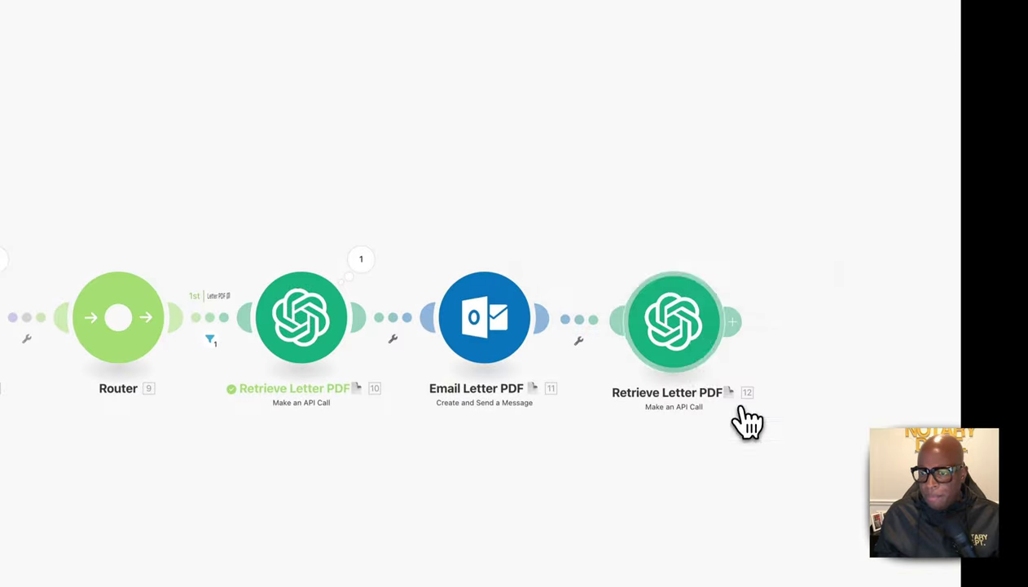
{"action": "key", "text": "Escape"}
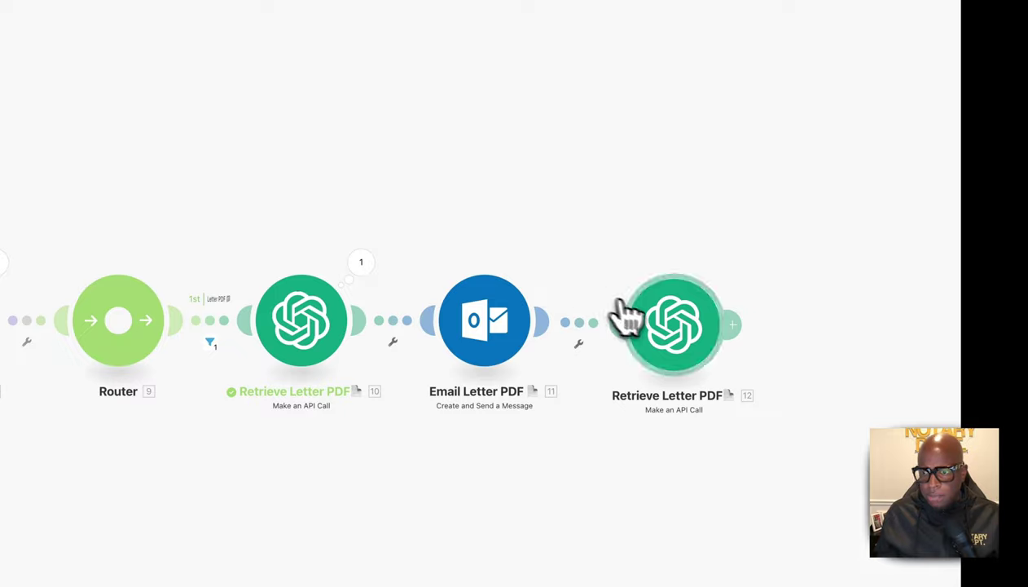
Rename the cloned OpenAI module "Delete Letter PDF" with an axe emoji.
{"action": "right_click", "coordinate": [682, 319]}
{"action": "left_click", "coordinate": [721, 392]}
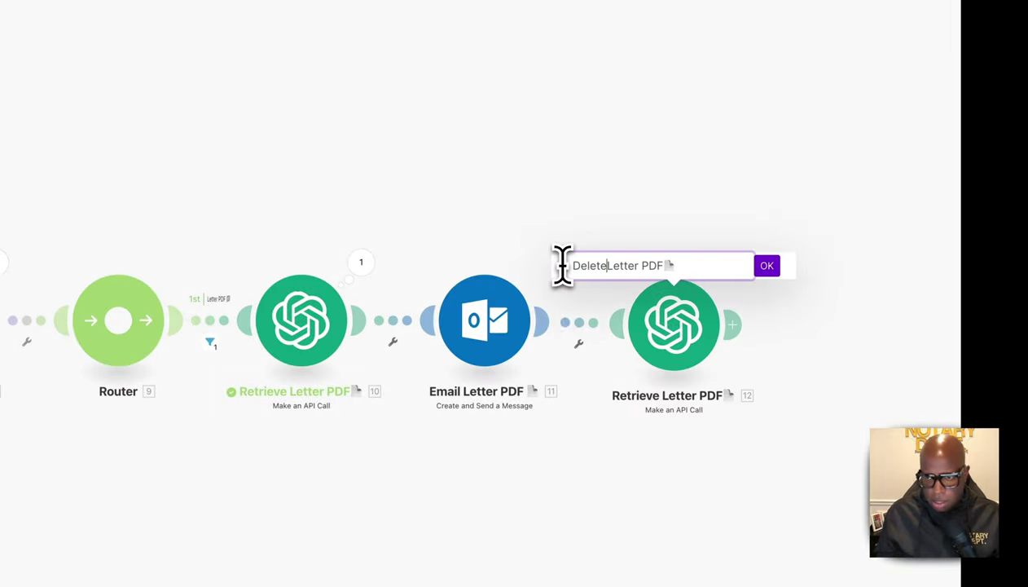
{"action": "right_click", "coordinate": [688, 270]}
{"action": "left_click", "coordinate": [694, 281]}
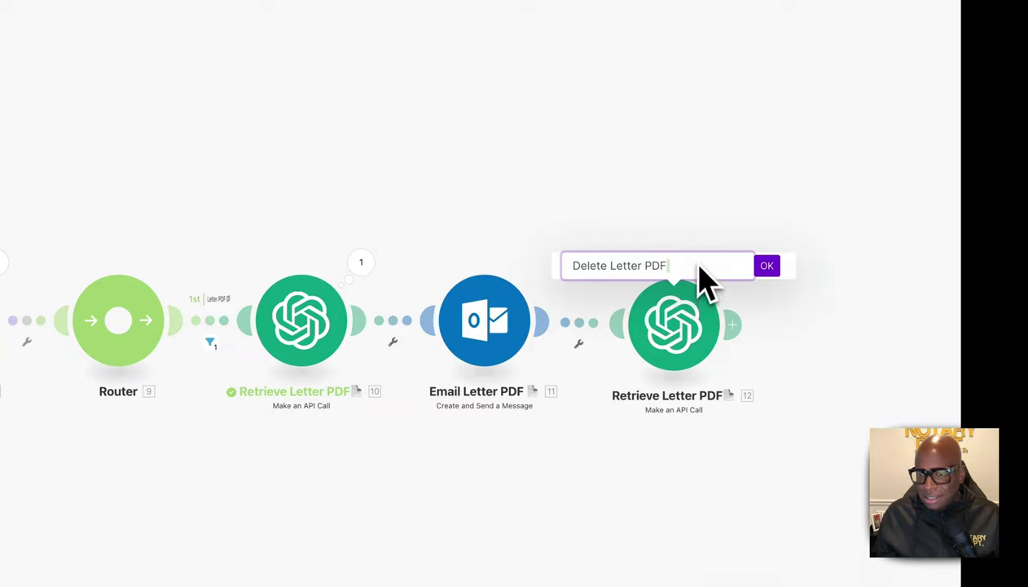
{"action": "left_click", "coordinate": [579, 338]}
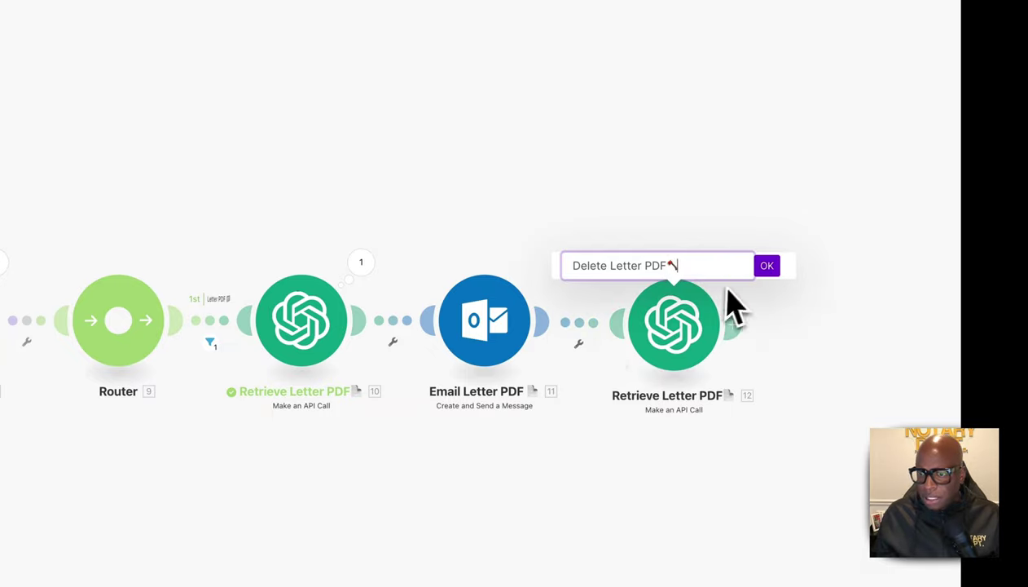
{"action": "left_click", "coordinate": [764, 267]}
Set the Delete Letter PDF call's URL to /v1/files/ plus the Process Each PDF id and its method to DELETE, and save the module.
{"action": "left_click", "coordinate": [672, 336]}
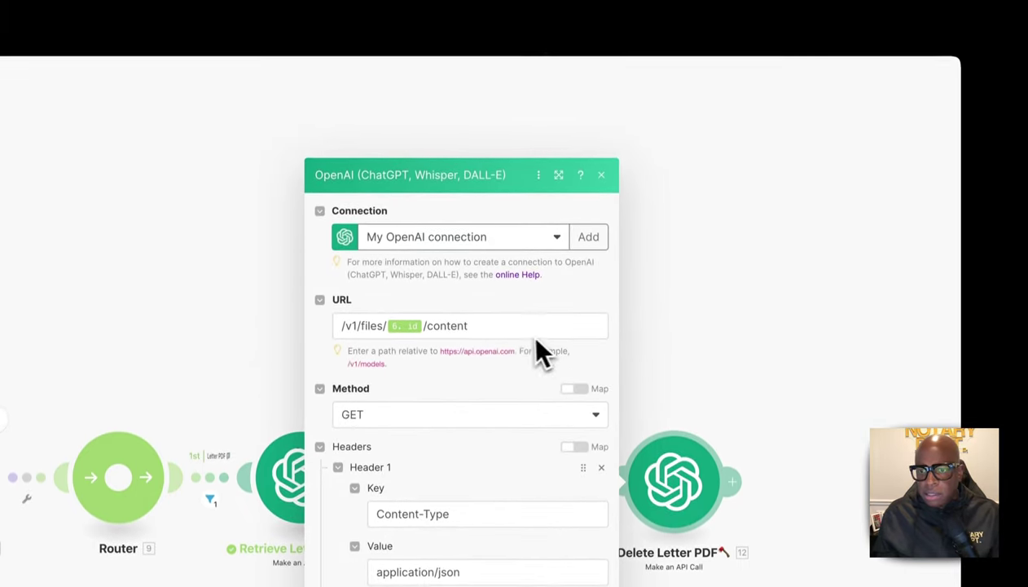
{"action": "left_click", "coordinate": [523, 173]}
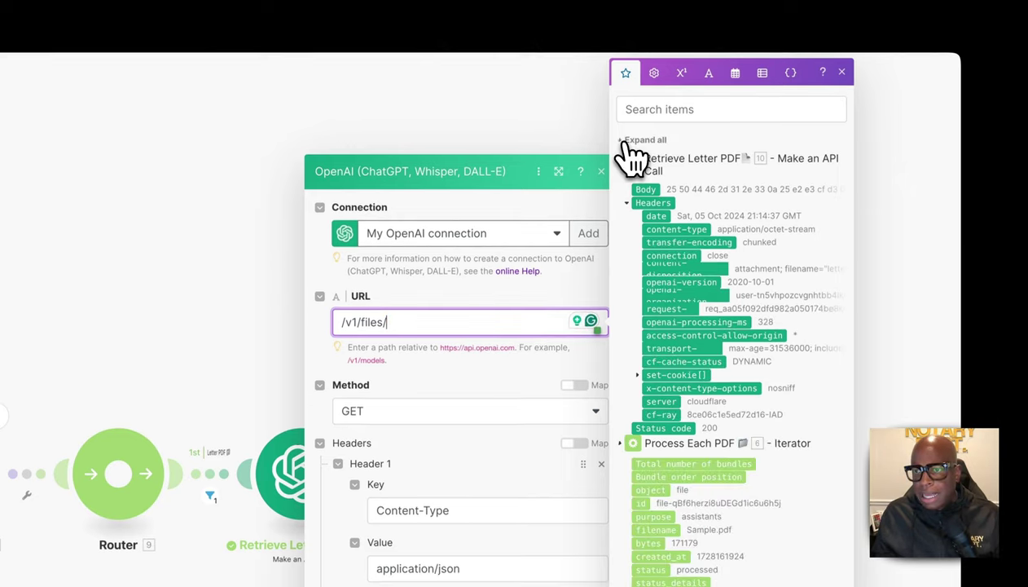
{"action": "left_click", "coordinate": [647, 154]}
{"action": "left_click", "coordinate": [635, 337]}
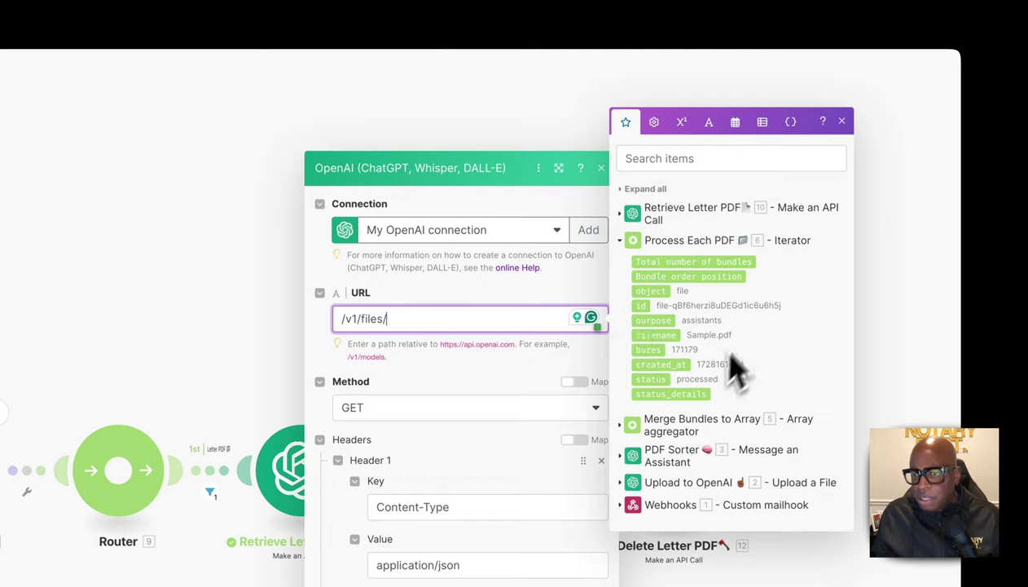
{"action": "left_click", "coordinate": [643, 306]}
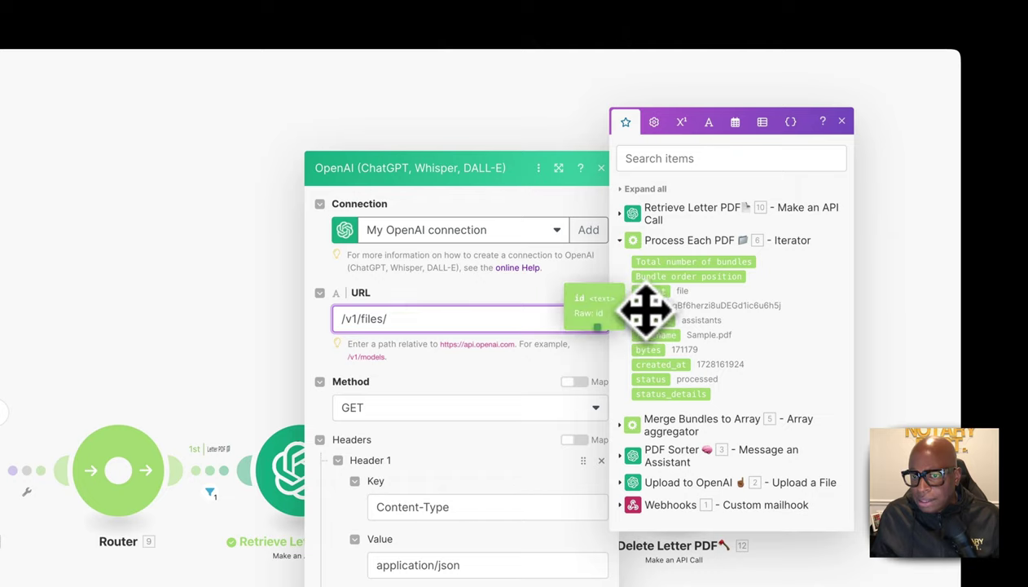
{"action": "left_click", "coordinate": [481, 409]}
{"action": "left_click", "coordinate": [383, 528]}
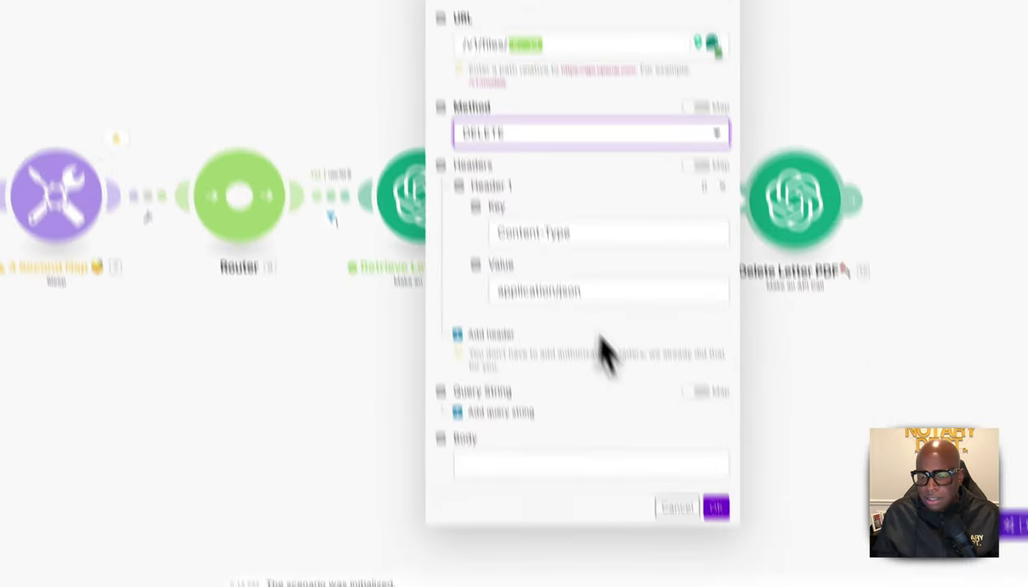
{"action": "left_click", "coordinate": [719, 509]}
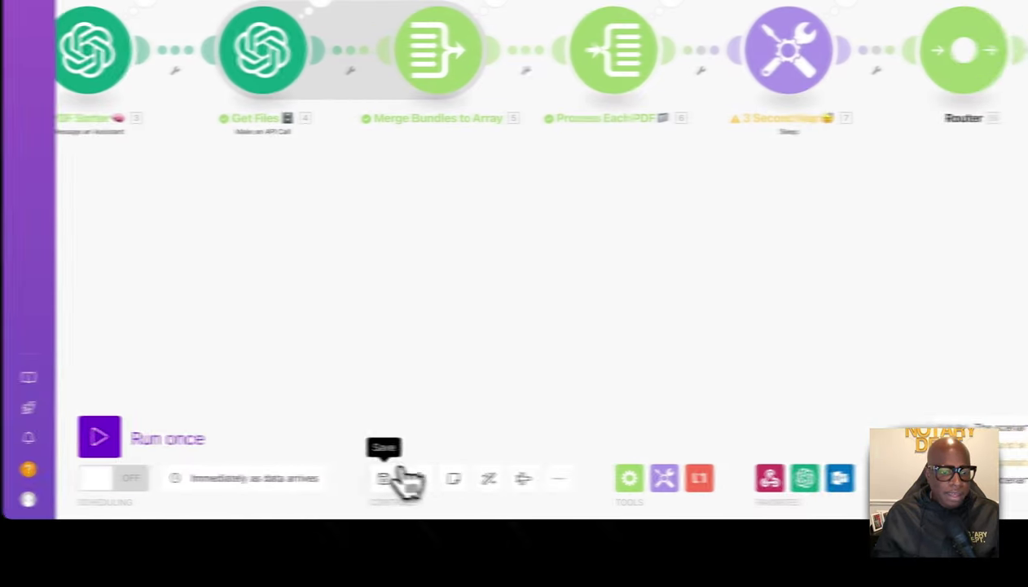
Run the PDF Sorter scenario once, follow it through to Delete Letter PDF, and force it to stop.
{"action": "scroll", "coordinate": [613, 348], "scroll_direction": "left", "scroll_amount": 5}
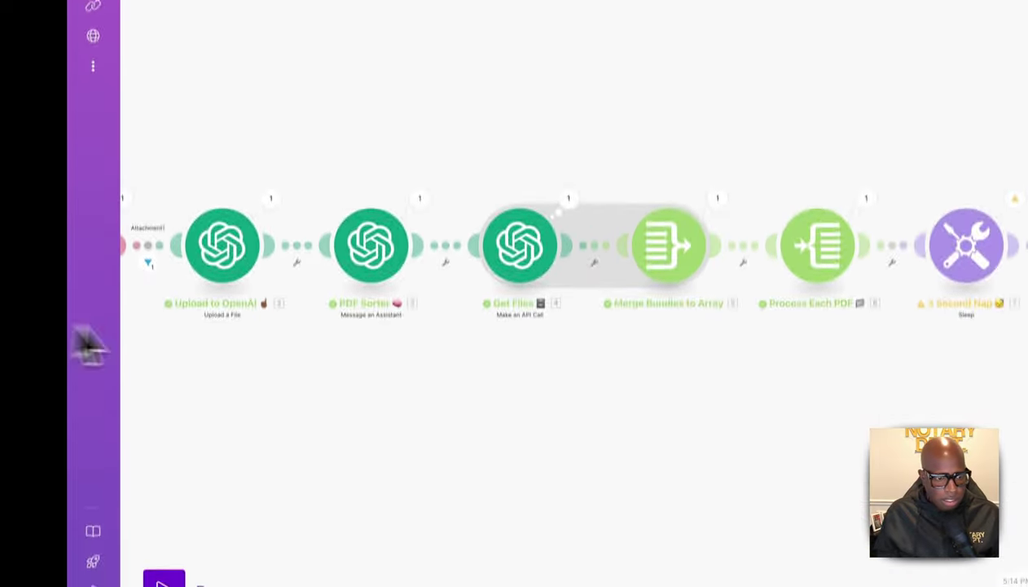
{"action": "left_click", "coordinate": [180, 461]}
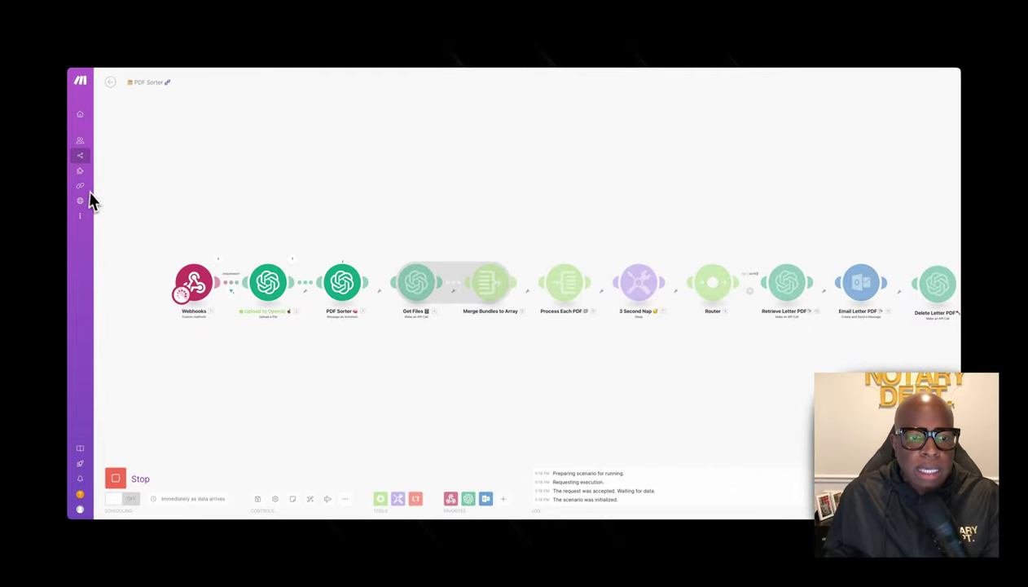
{"action": "scroll", "coordinate": [275, 253], "scroll_direction": "right", "scroll_amount": 5}
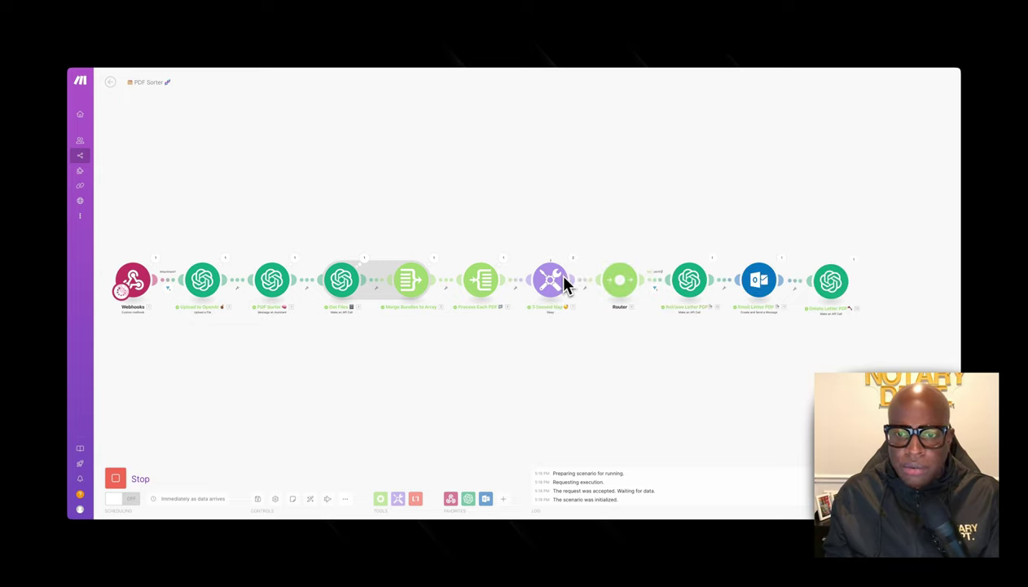
{"action": "scroll", "coordinate": [720, 277], "scroll_direction": "right", "scroll_amount": 1}
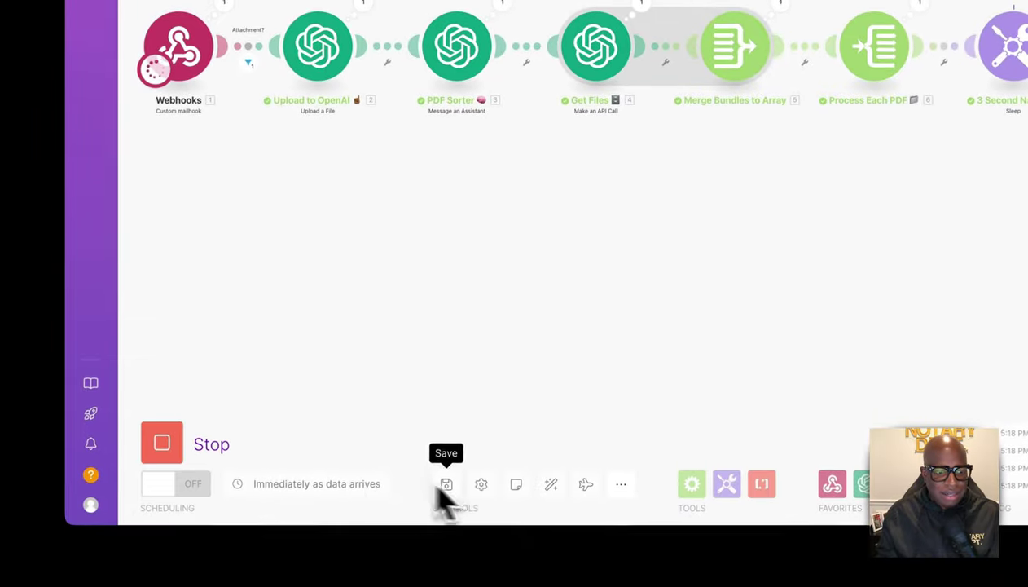
{"action": "left_click", "coordinate": [171, 452]}
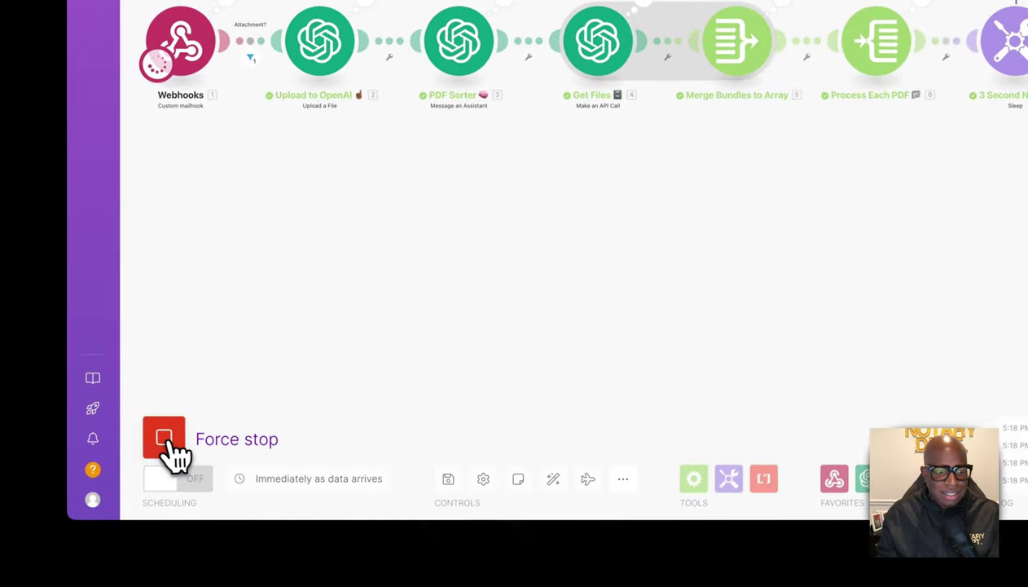
{"action": "left_click", "coordinate": [167, 446]}
Add an attachment to Email Letter PDF with file name letter.pdf and the Retrieve Letter PDF Body as data, and save the module.
{"action": "left_click", "coordinate": [562, 159]}
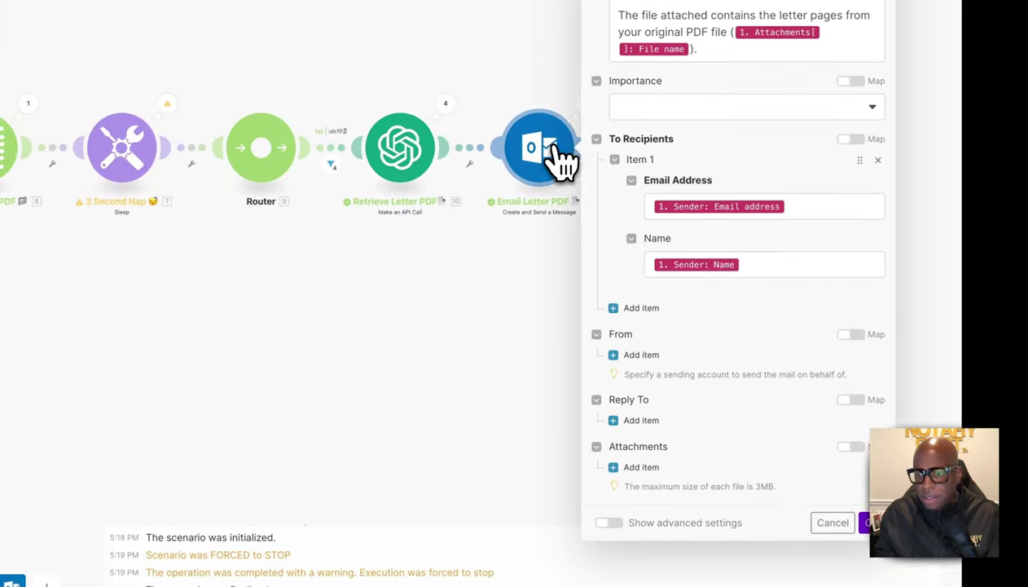
{"action": "left_click", "coordinate": [624, 466]}
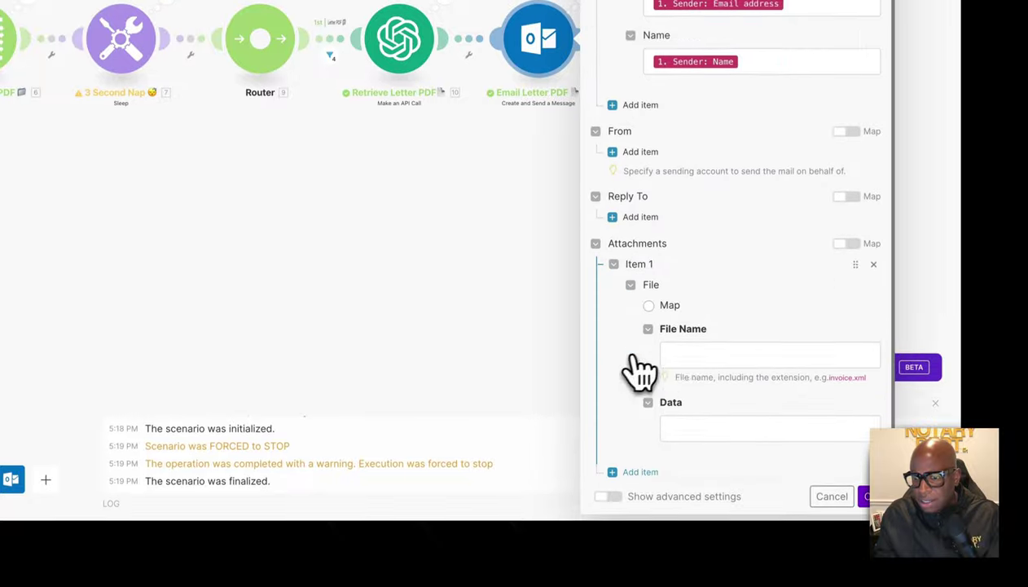
{"action": "scroll", "coordinate": [641, 362], "scroll_direction": "down", "scroll_amount": 1}
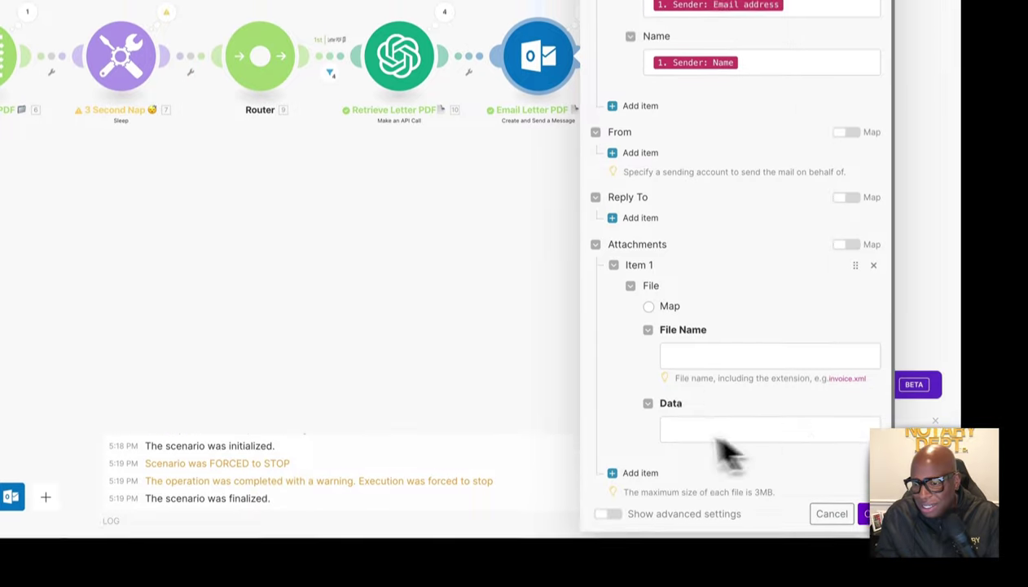
{"action": "scroll", "coordinate": [724, 450], "scroll_direction": "down", "scroll_amount": 1}
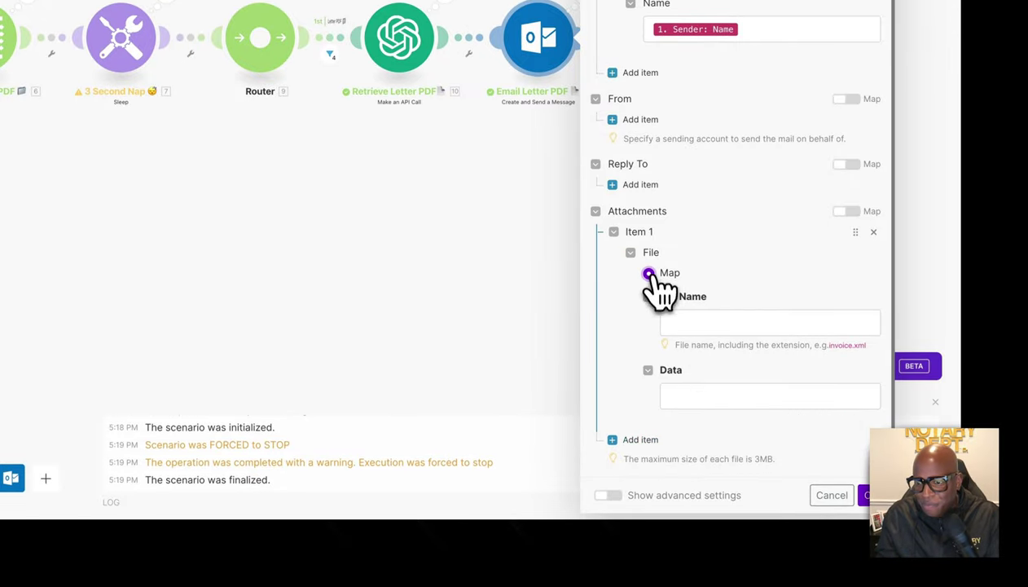
{"action": "left_click", "coordinate": [676, 323]}
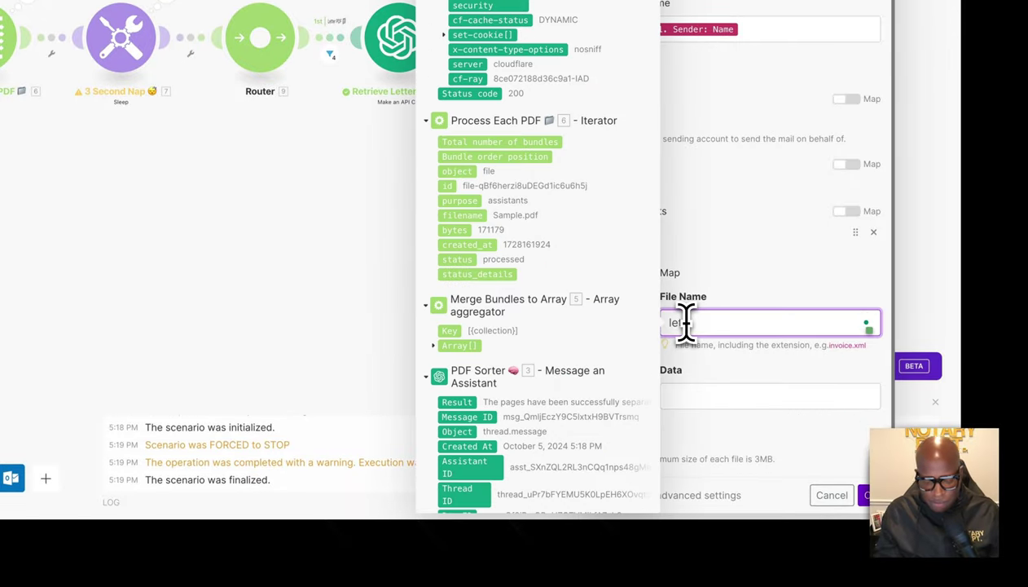
{"action": "left_click", "coordinate": [730, 399]}
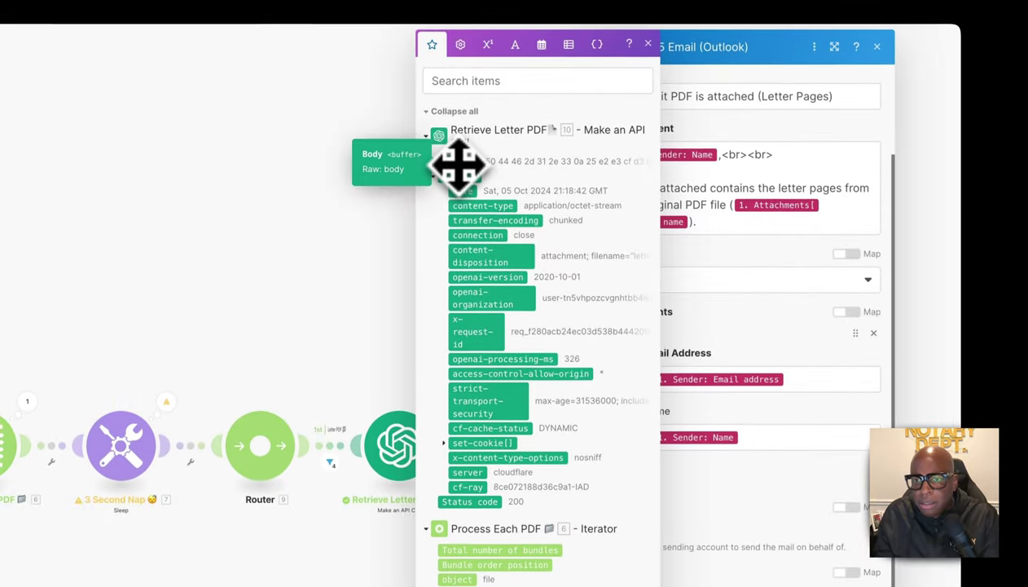
{"action": "left_click", "coordinate": [459, 161]}
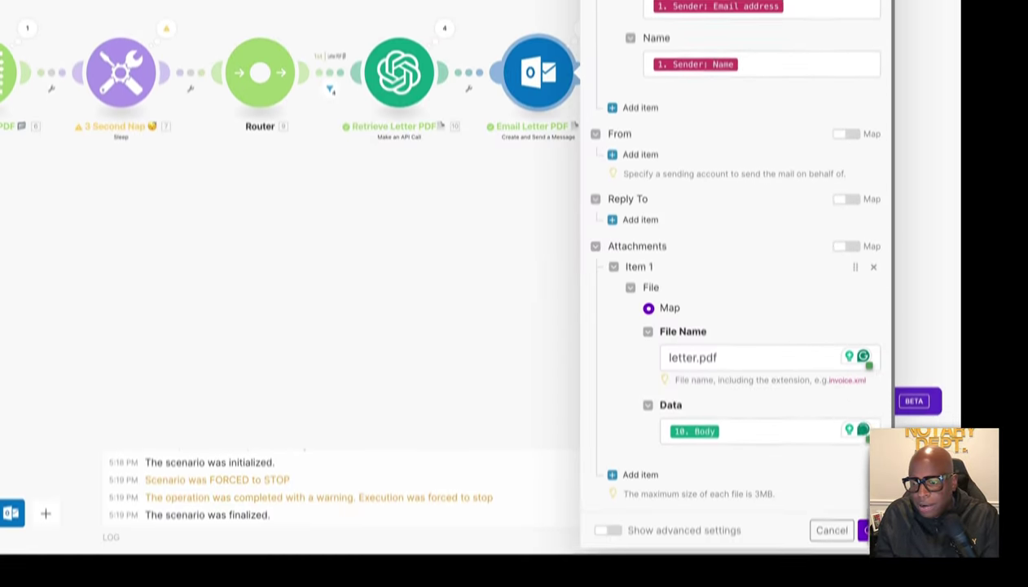
{"action": "left_click", "coordinate": [867, 530]}
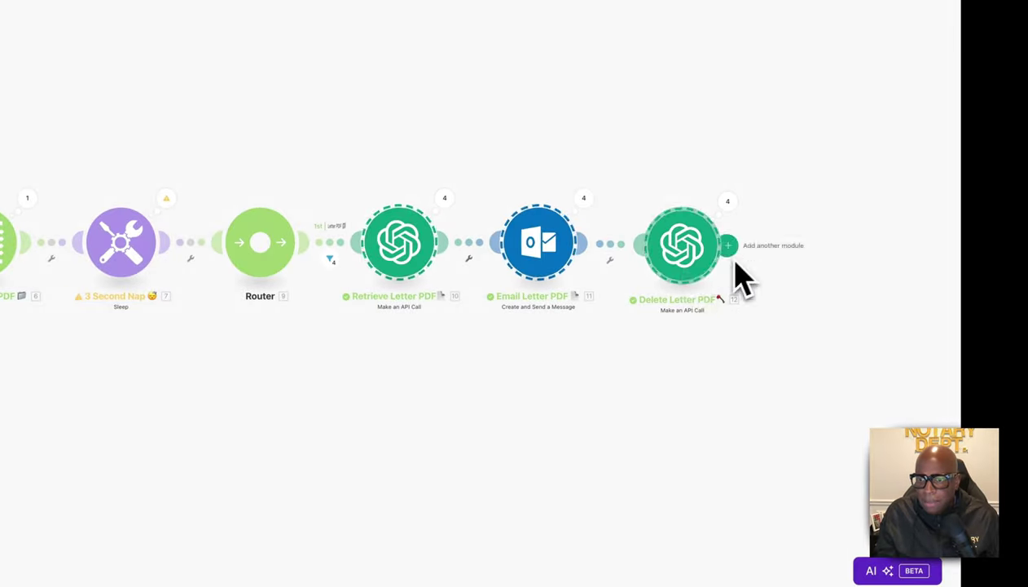
Duplicate the Retrieve, Email and Delete Letter PDF modules, connect the copies to the Router as a second route, and auto-align the scenario.
{"action": "right_click", "coordinate": [668, 251]}
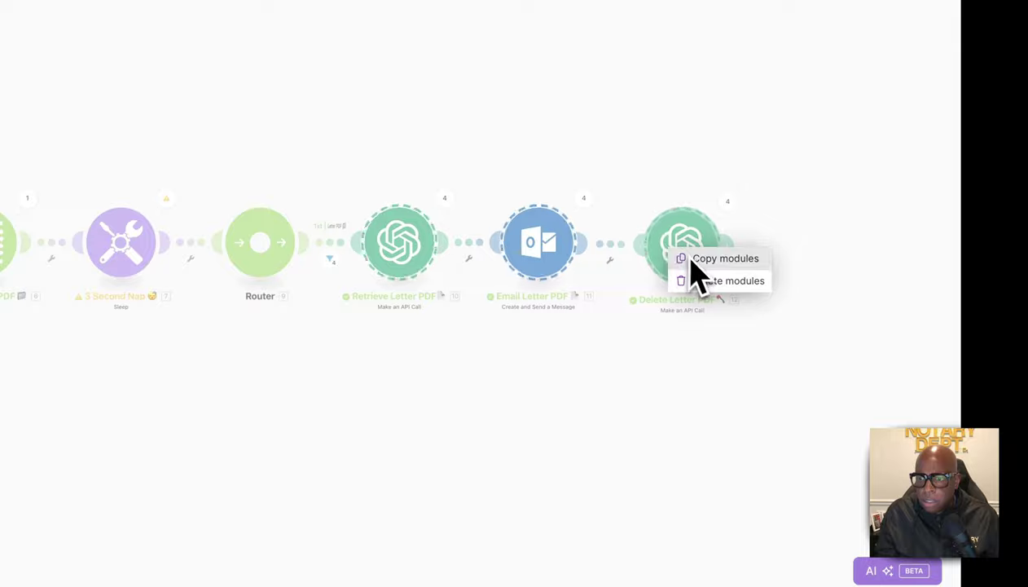
{"action": "right_click", "coordinate": [562, 390]}
{"action": "left_click", "coordinate": [606, 423]}
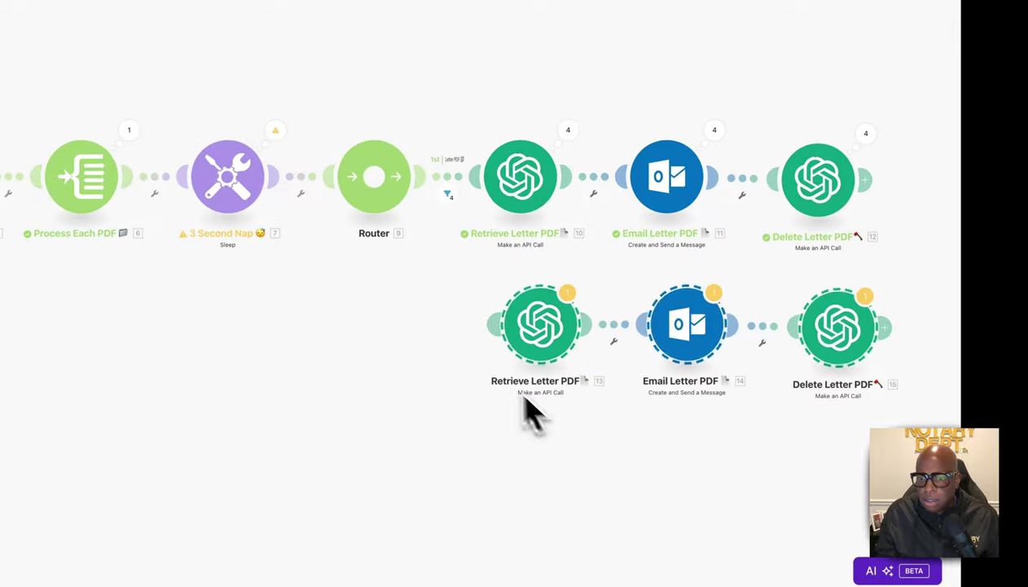
{"action": "left_click", "coordinate": [377, 195]}
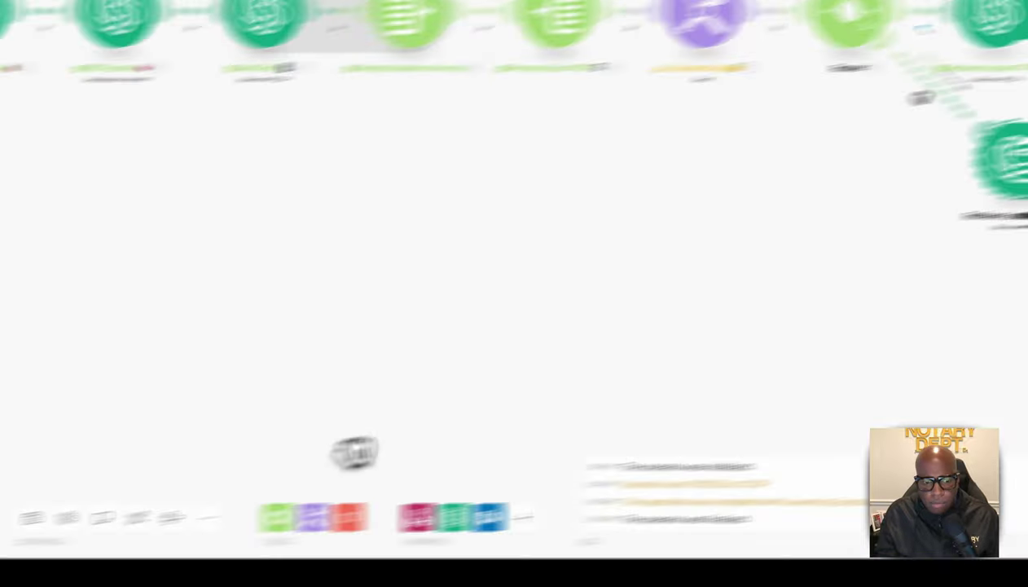
{"action": "left_click", "coordinate": [388, 481]}
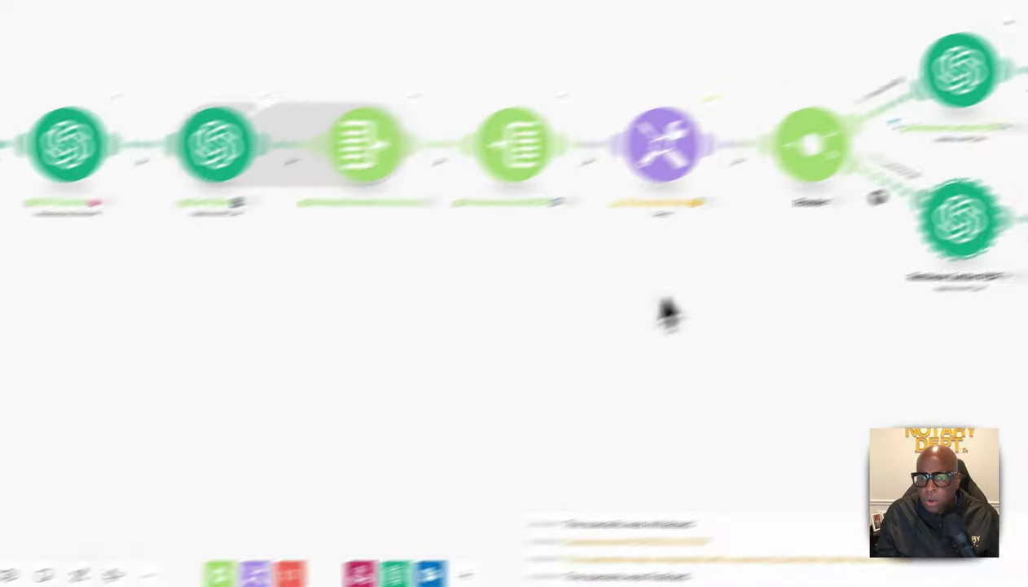
Label the second route's filter "Legal PDF", set its filename condition to contain "legal", and save the filter.
{"action": "left_click", "coordinate": [546, 289]}
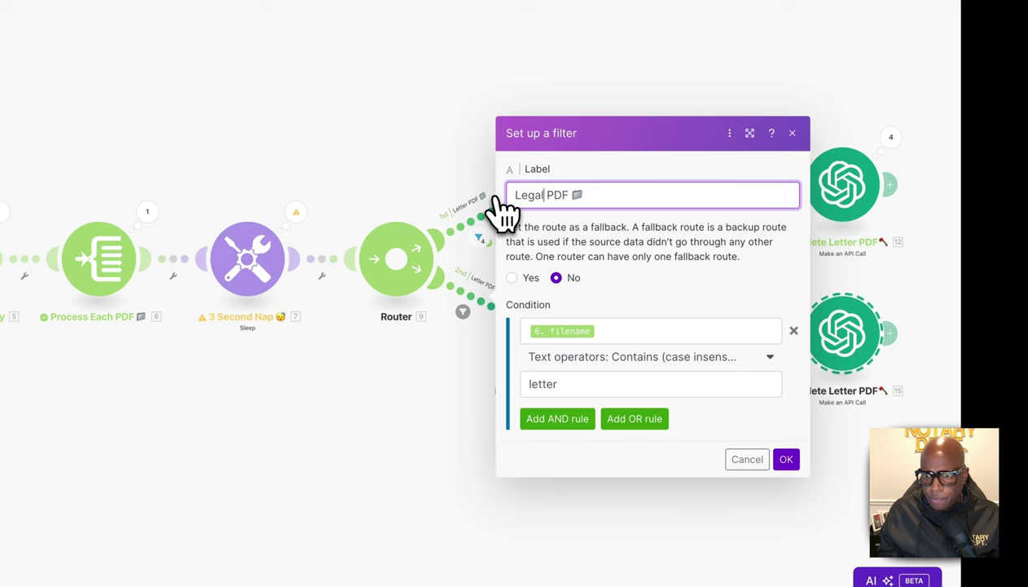
{"action": "double_click", "coordinate": [543, 384]}
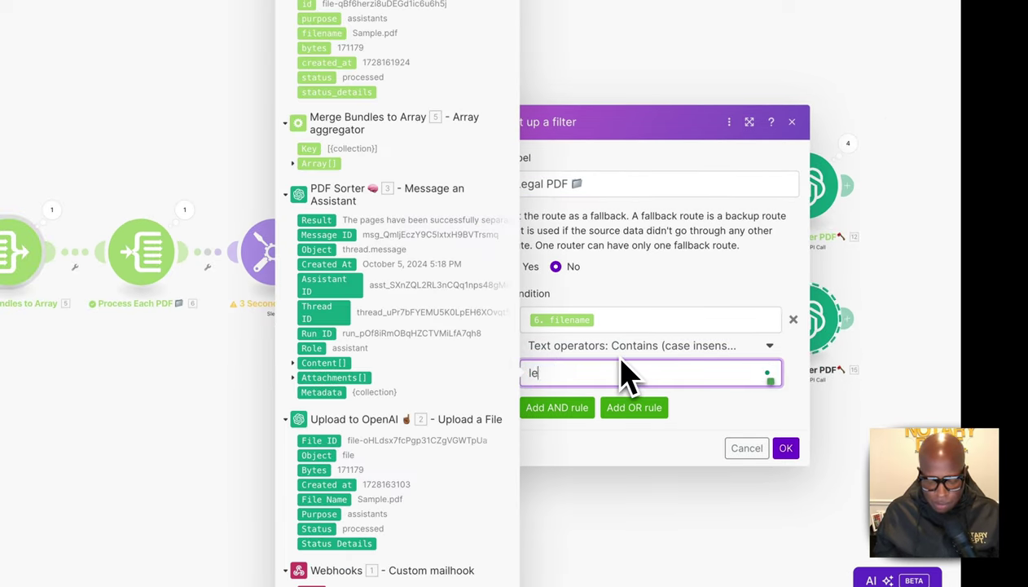
{"action": "type", "text": "legal"}
{"action": "left_click", "coordinate": [780, 451]}
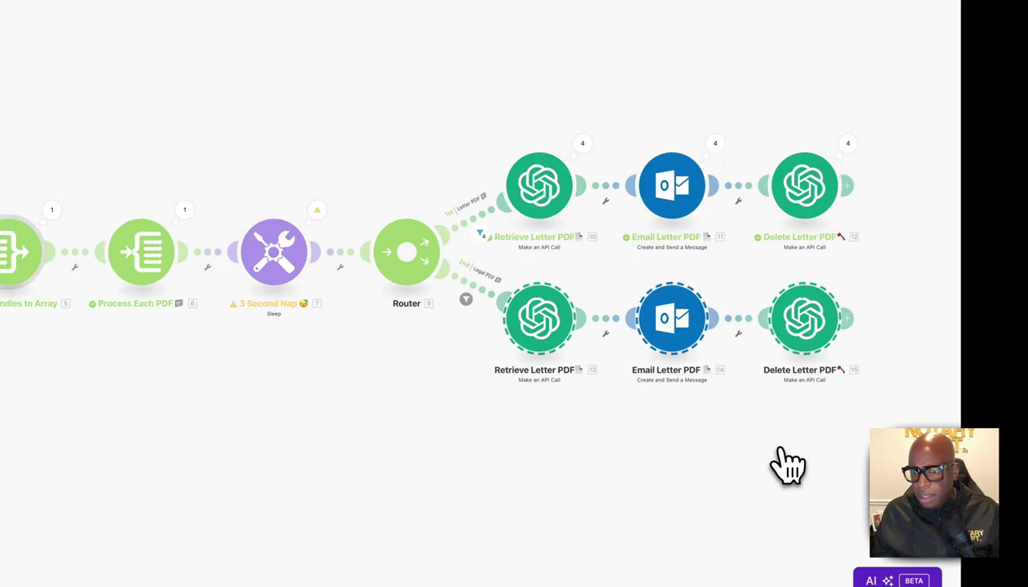
Set the second route's email subject to "Your Split PDF is attached (Legal Pages)" and reword its body to mention the legal pages.
{"action": "scroll", "coordinate": [787, 467], "scroll_direction": "right", "scroll_amount": 3}
{"action": "left_click", "coordinate": [554, 334]}
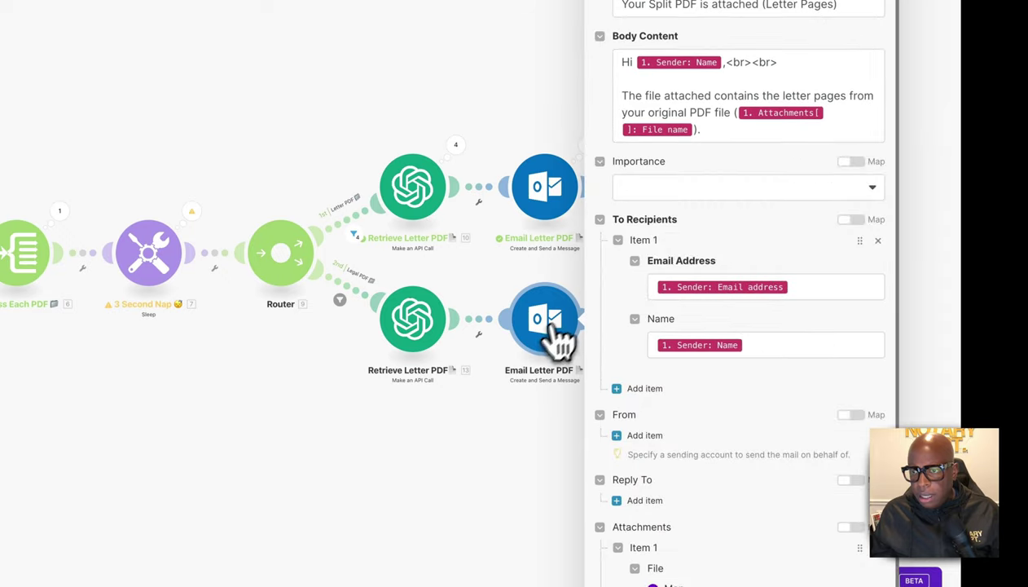
{"action": "left_click_drag", "start_coordinate": [787, 181], "coordinate": [774, 184]}
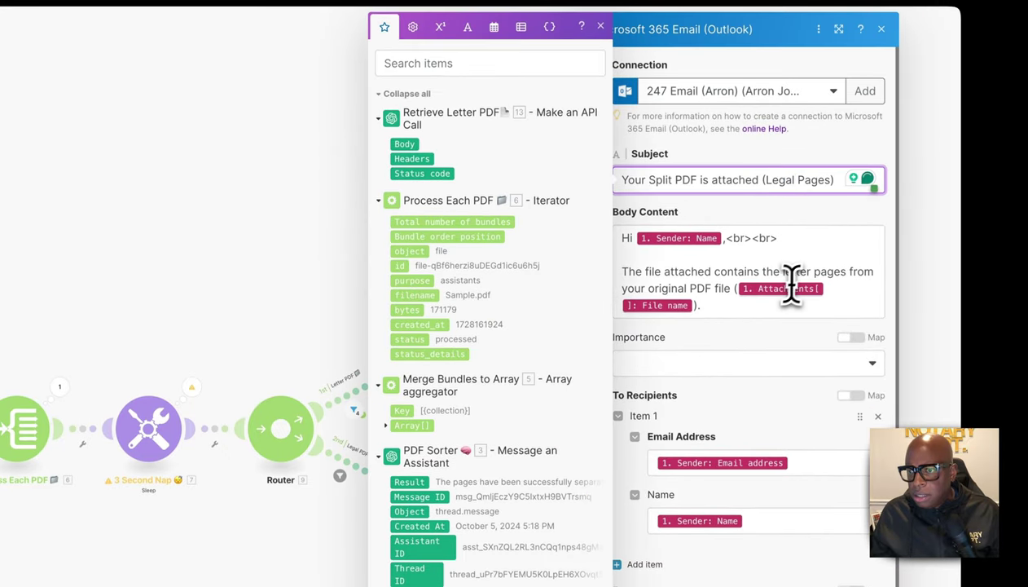
{"action": "left_click_drag", "start_coordinate": [814, 271], "coordinate": [799, 272]}
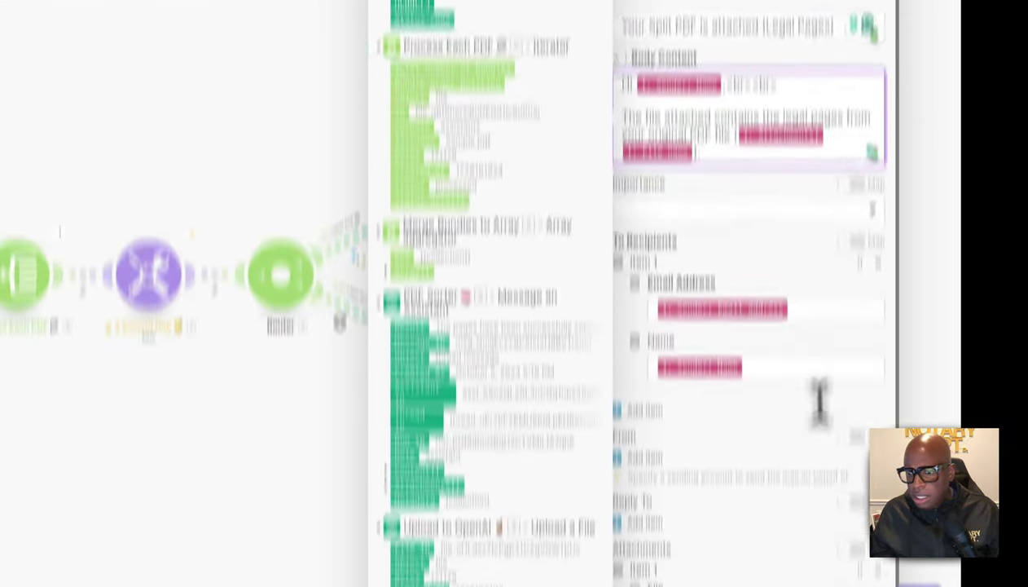
Set the file name of the second route's email attachment to legal.pdf and close the module settings.
{"action": "left_click", "coordinate": [701, 425]}
{"action": "left_click_drag", "start_coordinate": [701, 425], "coordinate": [666, 424]}
{"action": "type", "text": "legal.pdf"}
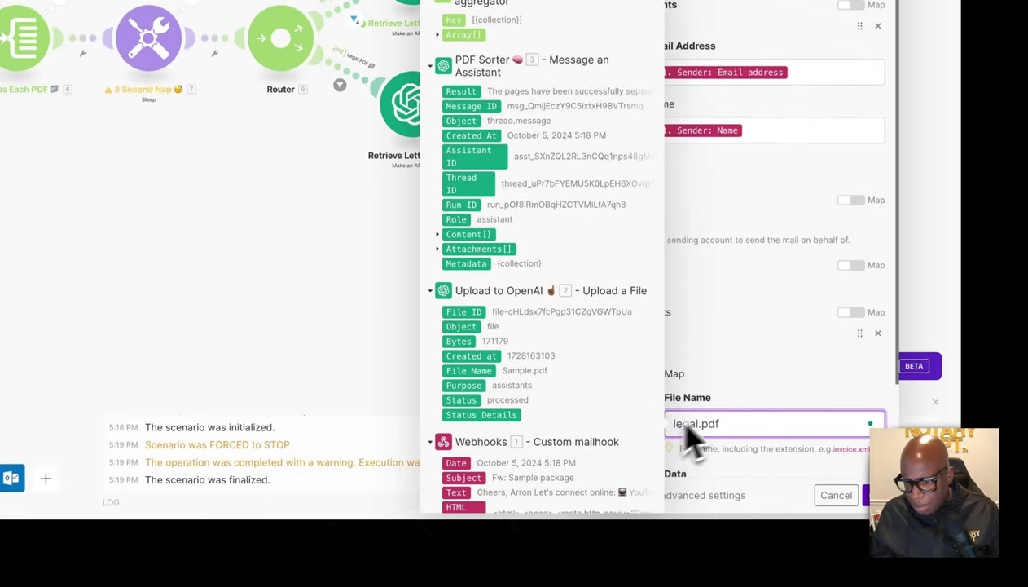
{"action": "left_click", "coordinate": [743, 386]}
{"action": "scroll", "coordinate": [726, 412], "scroll_direction": "down", "scroll_amount": 2}
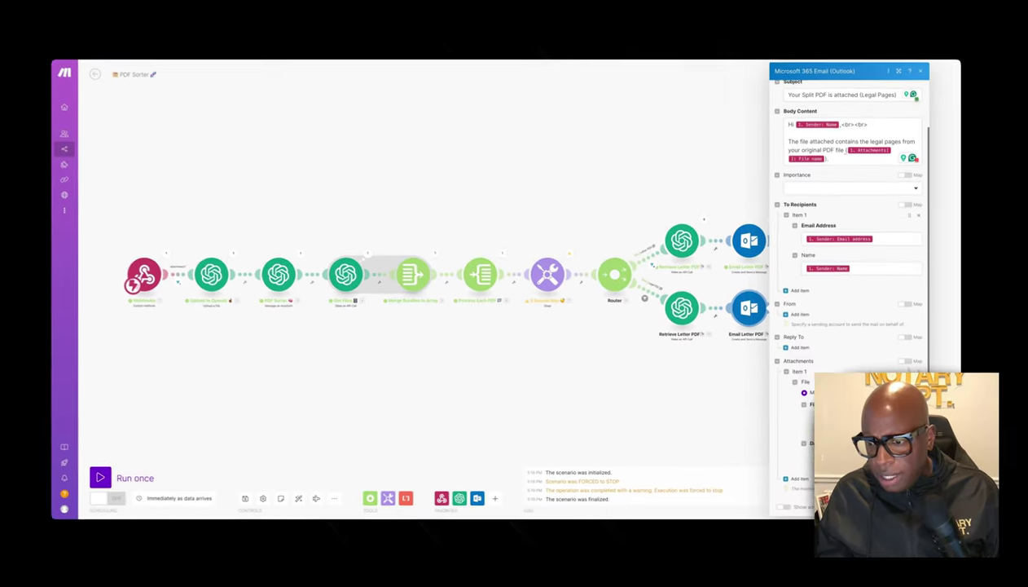
{"action": "scroll", "coordinate": [851, 294], "scroll_direction": "up", "scroll_amount": 1}
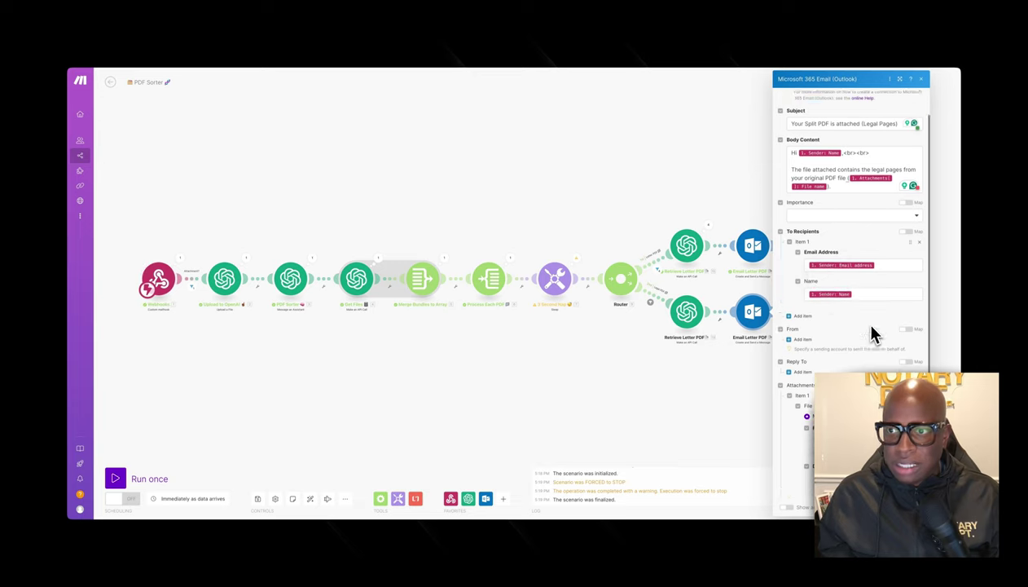
{"action": "scroll", "coordinate": [868, 330], "scroll_direction": "down", "scroll_amount": 1}
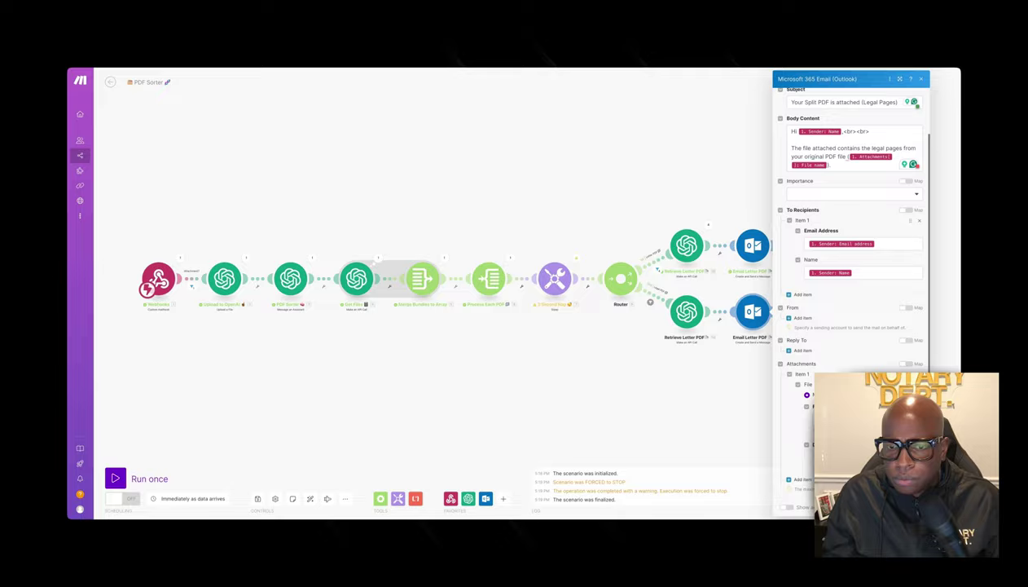
{"action": "key", "text": "Escape"}
Rename the second route's delete module "Delete Legal PDF", keeping the axe emoji.
{"action": "right_click", "coordinate": [820, 324]}
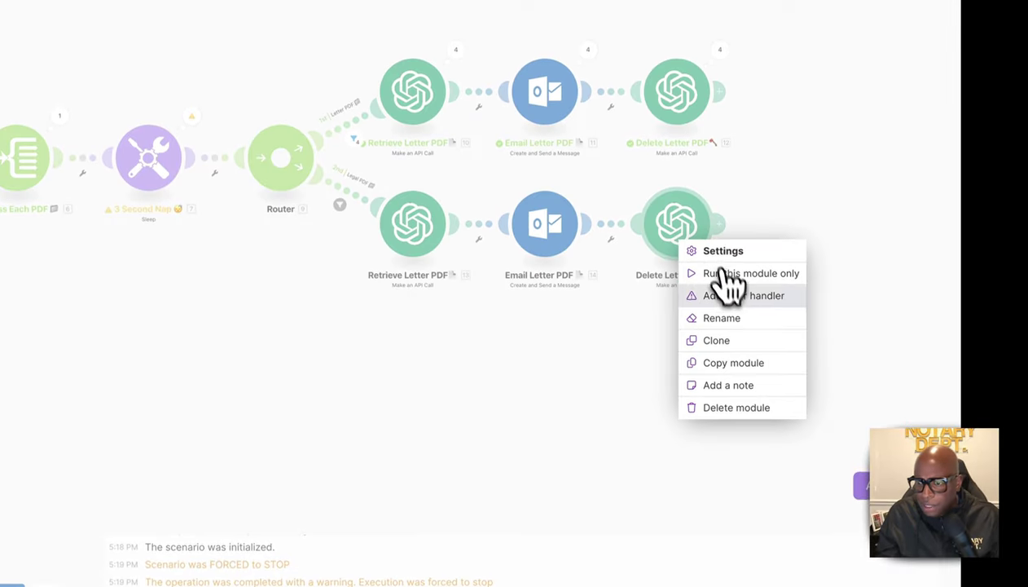
{"action": "left_click", "coordinate": [722, 311]}
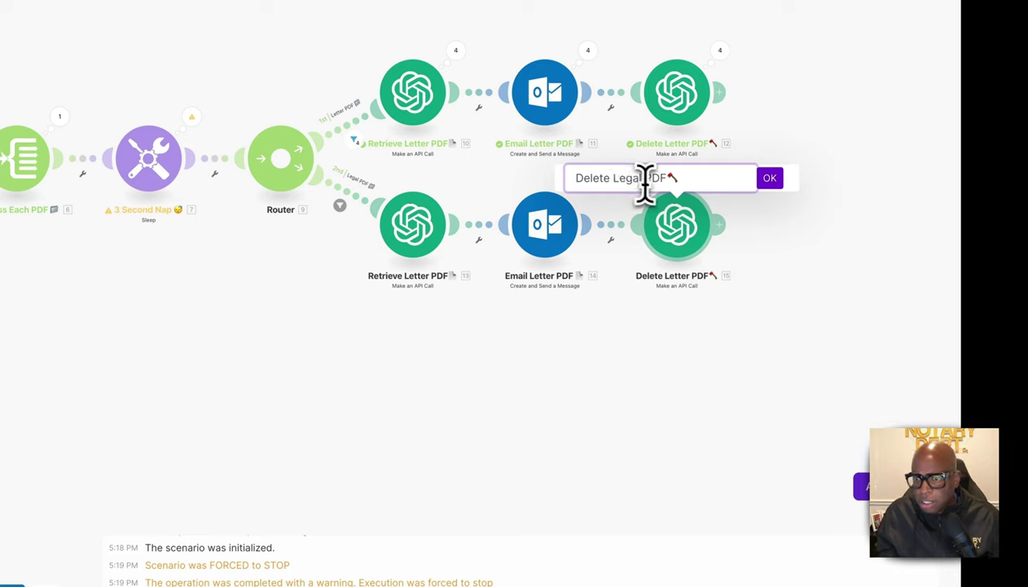
{"action": "left_click", "coordinate": [774, 181]}
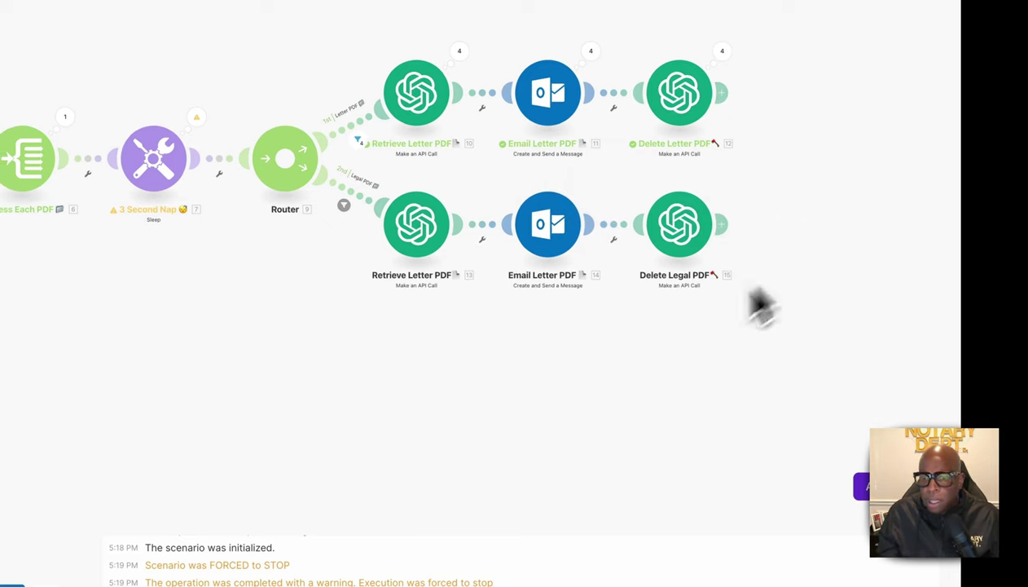
Clone the Delete Legal PDF module, connect the copy to the Router as a third route, and place it below the second route.
{"action": "right_click", "coordinate": [702, 236]}
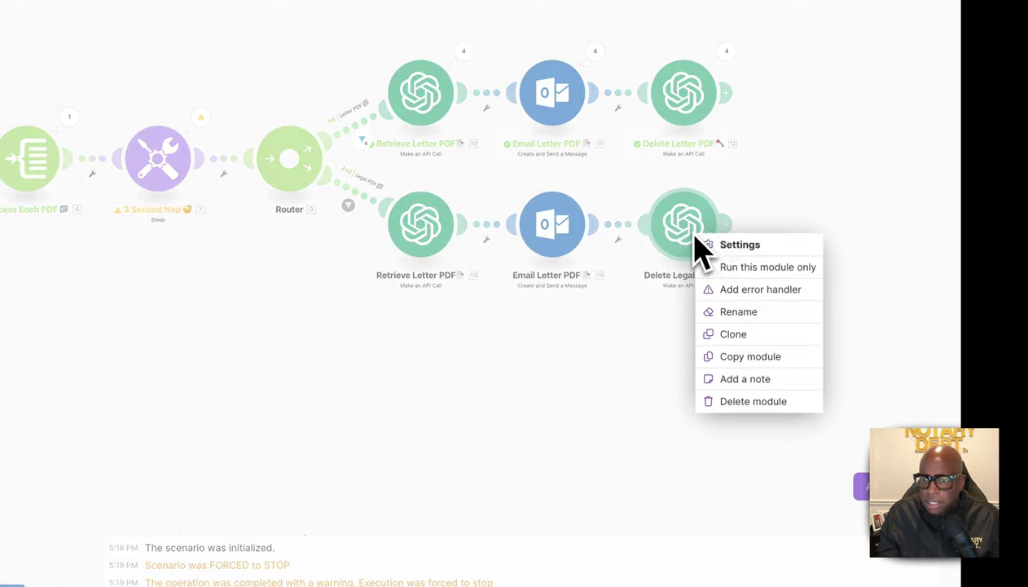
{"action": "left_click", "coordinate": [754, 333]}
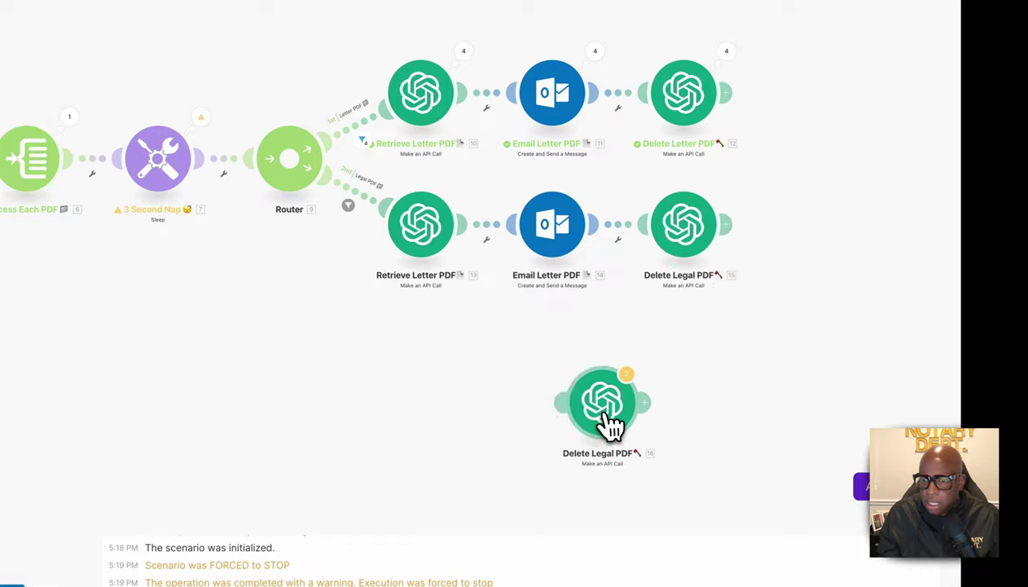
{"action": "left_click_drag", "start_coordinate": [569, 397], "coordinate": [314, 167]}
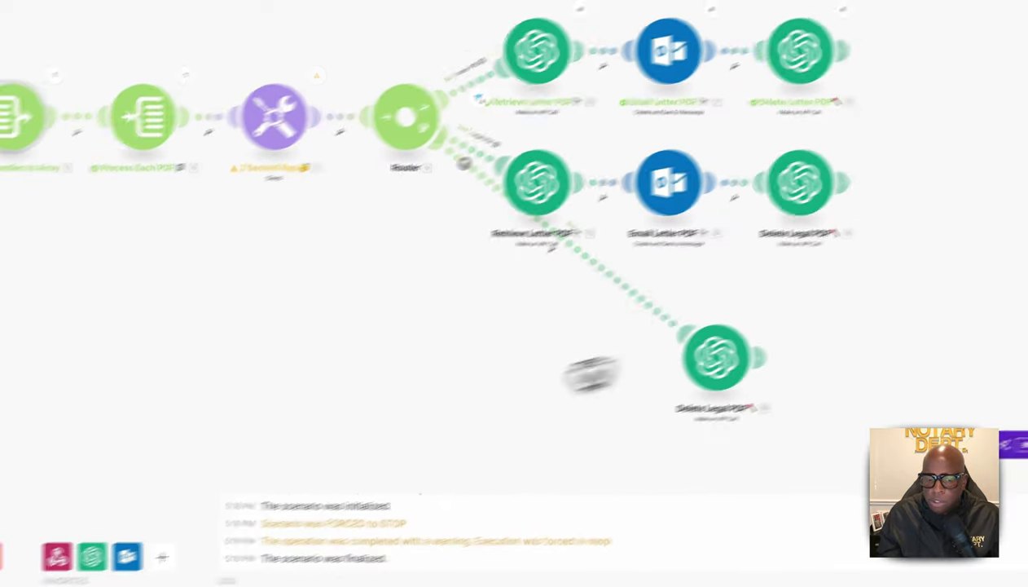
{"action": "left_click_drag", "start_coordinate": [673, 394], "coordinate": [464, 379]}
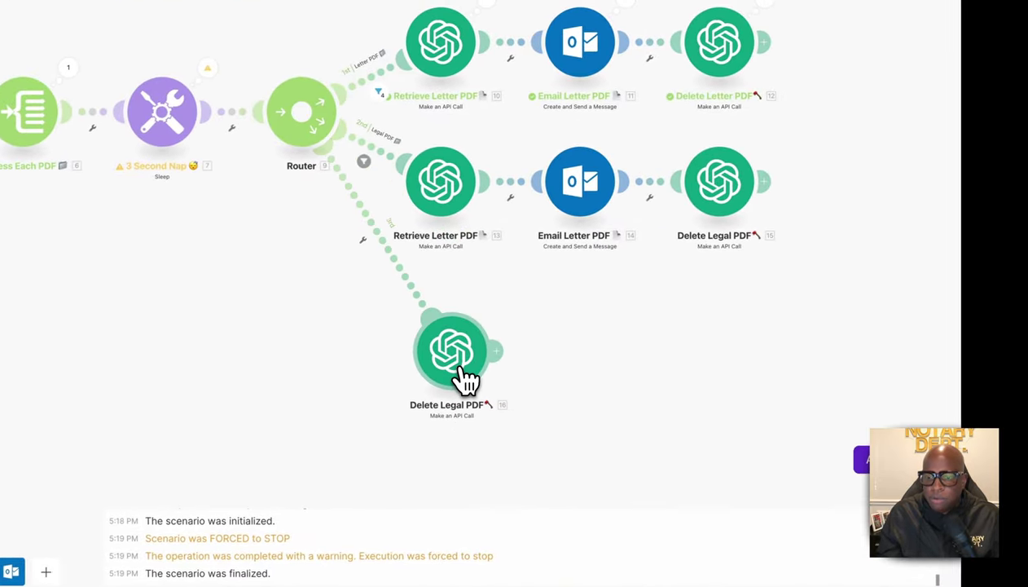
Rename the third route's cloned module "Delete Original PDF", keeping the axe emoji.
{"action": "right_click", "coordinate": [463, 372]}
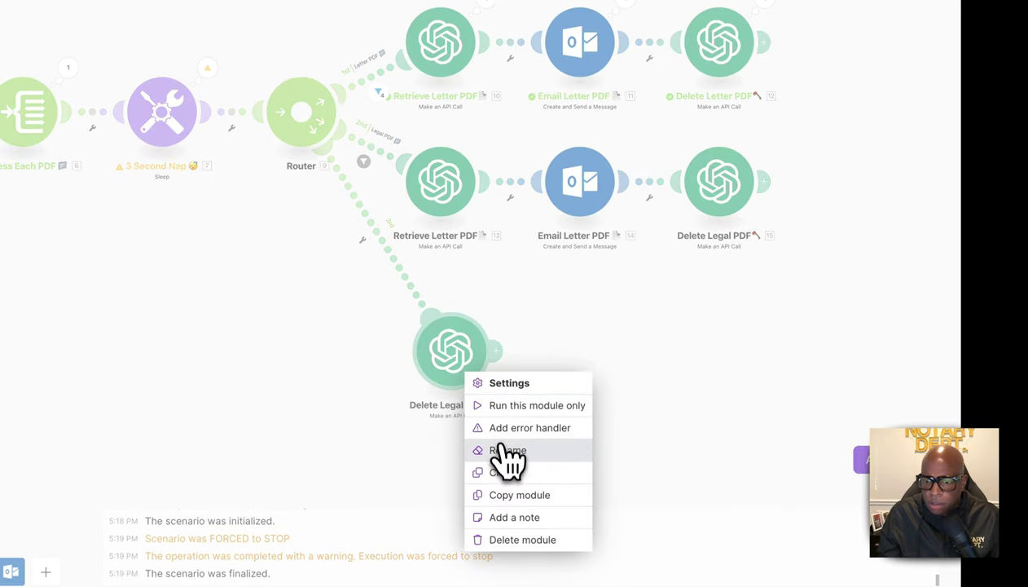
{"action": "left_click", "coordinate": [505, 450]}
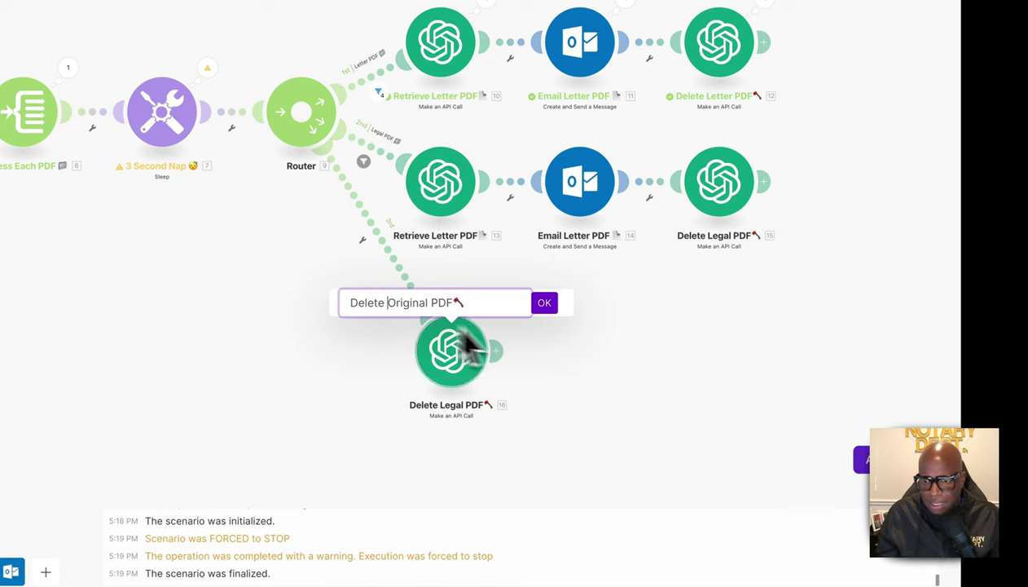
{"action": "left_click", "coordinate": [544, 304]}
Replace the mapped ID in the Delete Original PDF module's URL with the File ID from Upload to OpenAI and save the module.
{"action": "left_click", "coordinate": [469, 371]}
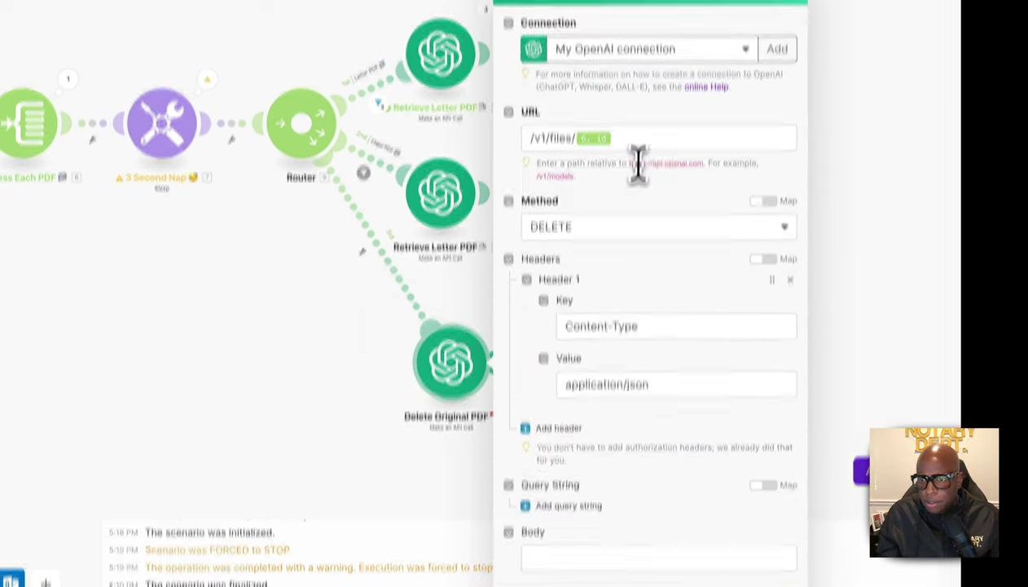
{"action": "left_click", "coordinate": [634, 146]}
{"action": "key", "text": "BackSpace"}
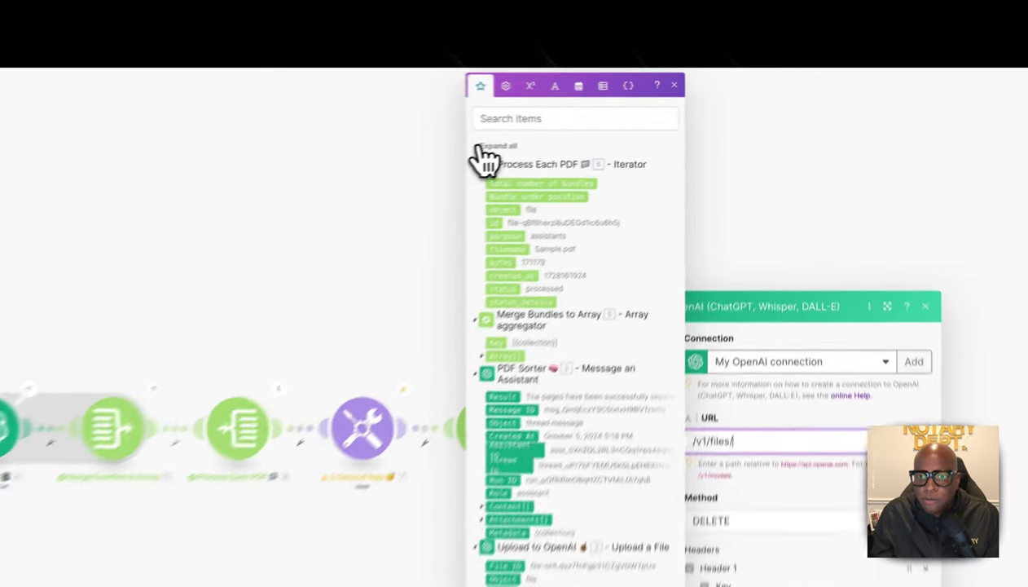
{"action": "left_click", "coordinate": [482, 155]}
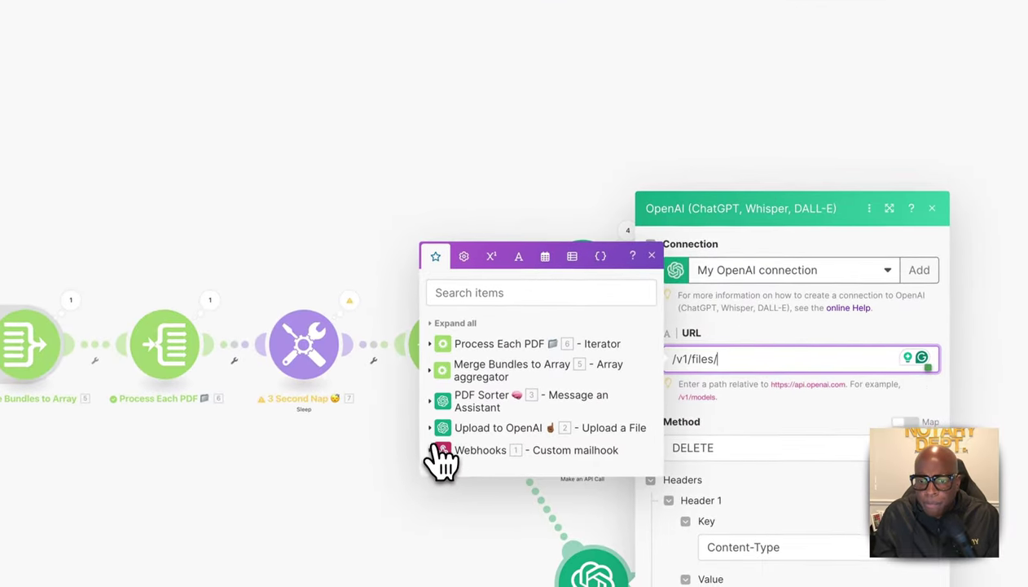
{"action": "left_click", "coordinate": [440, 447]}
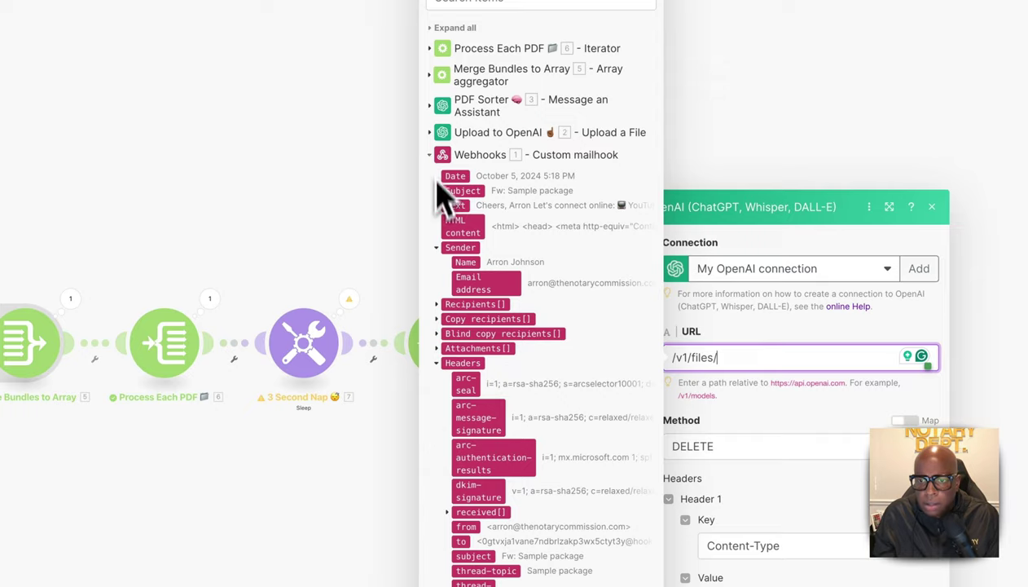
{"action": "left_click", "coordinate": [436, 134]}
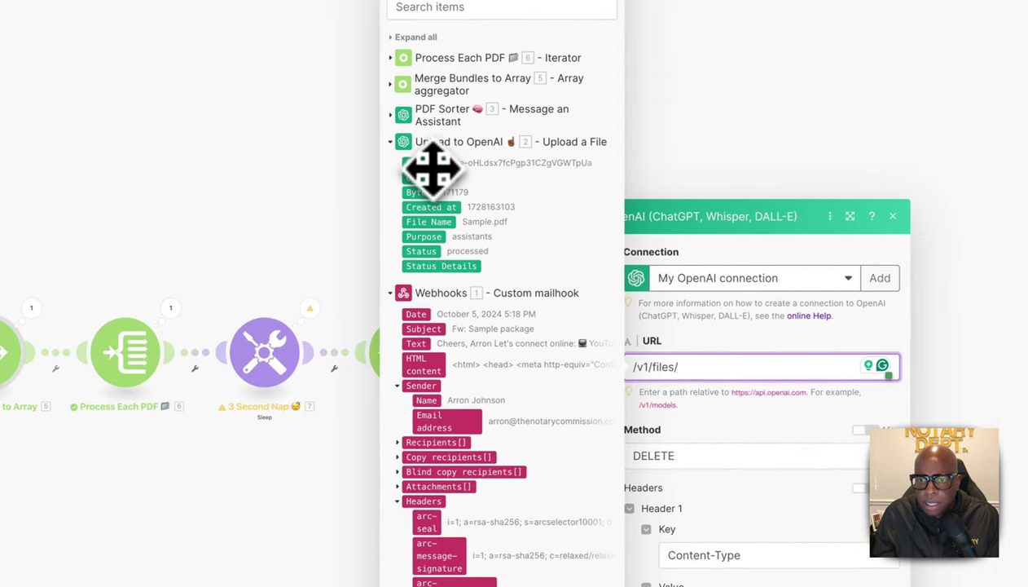
{"action": "left_click", "coordinate": [433, 167]}
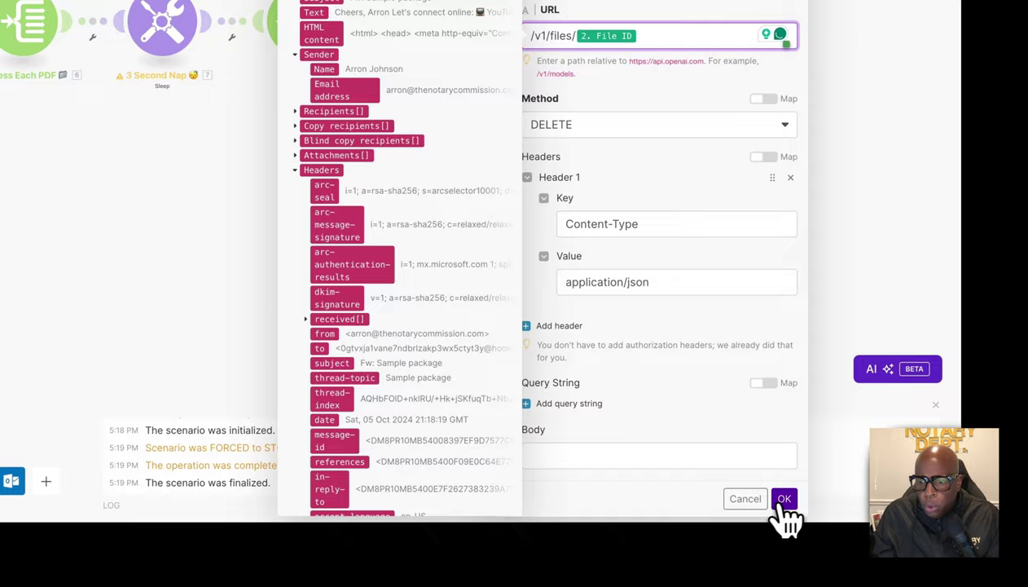
{"action": "left_click", "coordinate": [784, 499]}
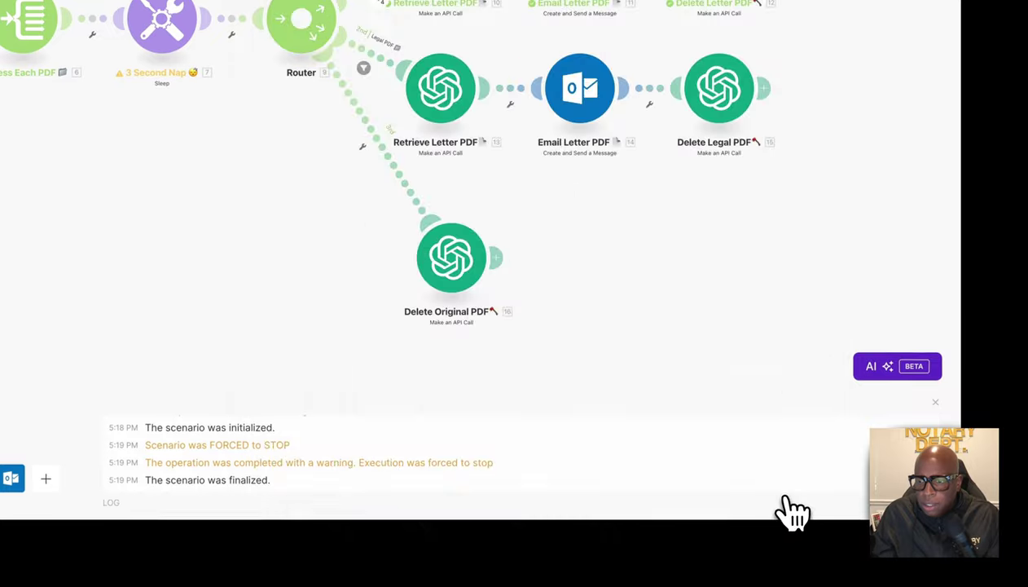
Remap the Delete Legal PDF module's URL to /v1/files/ followed by the id from Process Each PDF and save the module.
{"action": "scroll", "coordinate": [730, 333], "scroll_direction": "up", "scroll_amount": 5}
{"action": "left_click", "coordinate": [728, 379]}
{"action": "left_click", "coordinate": [526, 227]}
{"action": "key", "text": "BackSpace"}
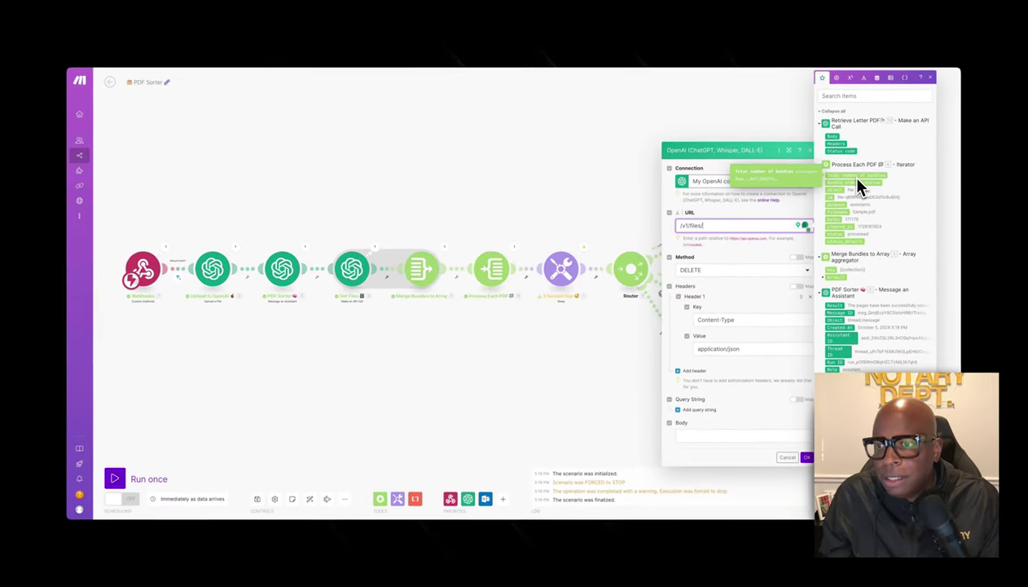
{"action": "left_click_drag", "start_coordinate": [851, 198], "coordinate": [832, 197]}
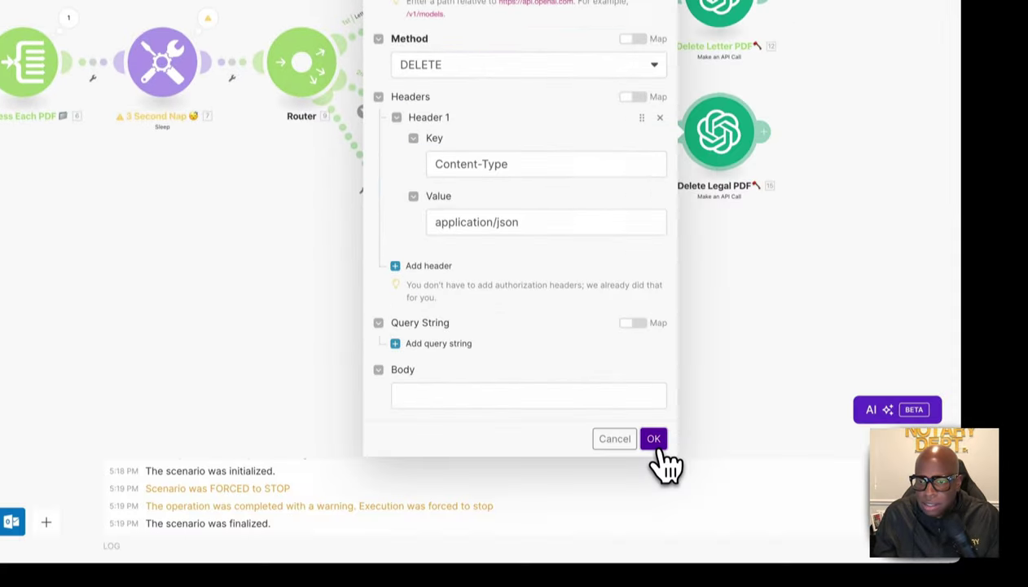
{"action": "left_click", "coordinate": [666, 586]}
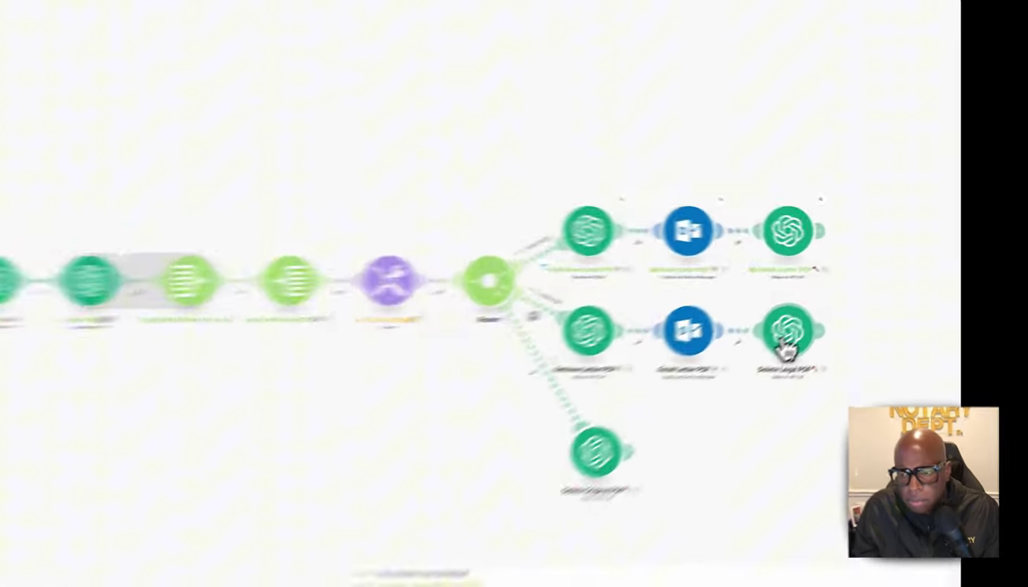
{"action": "left_click", "coordinate": [839, 310]}
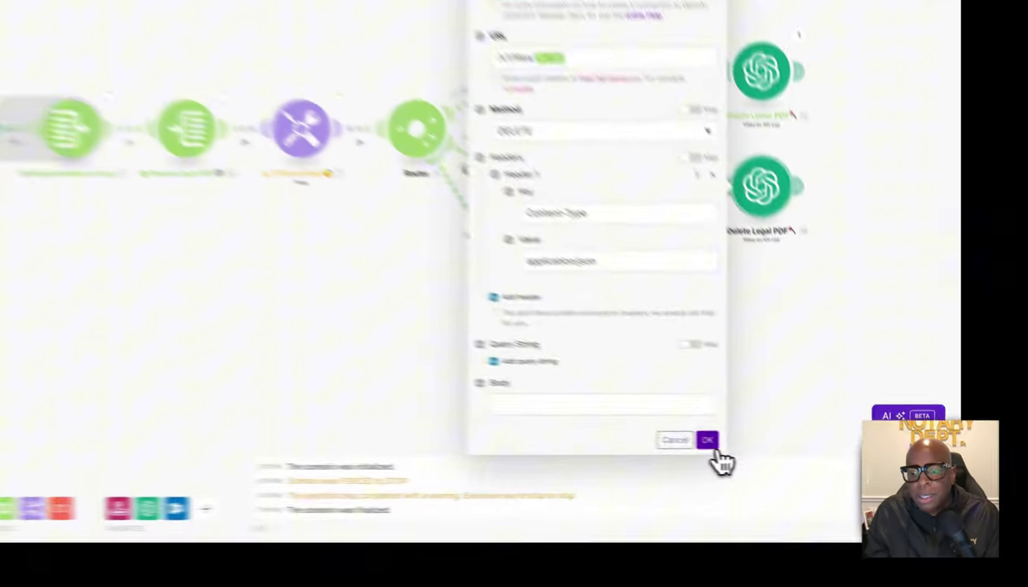
{"action": "left_click", "coordinate": [806, 456]}
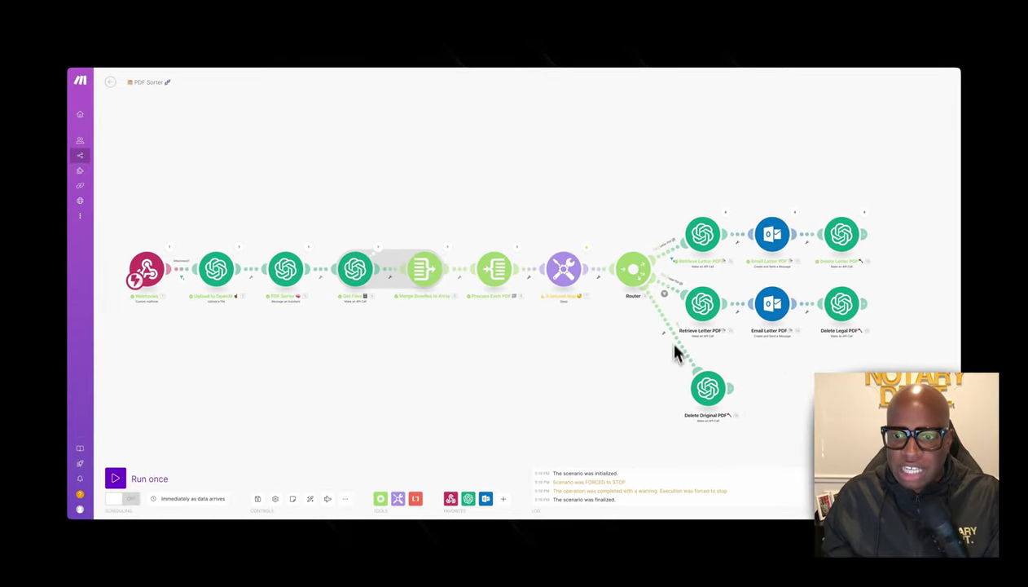
Switch to OpenAI's storage page, load the remaining files and view the details of the oldest Sample.pdf.
{"action": "scroll", "coordinate": [600, 424], "scroll_direction": "up", "scroll_amount": 2}
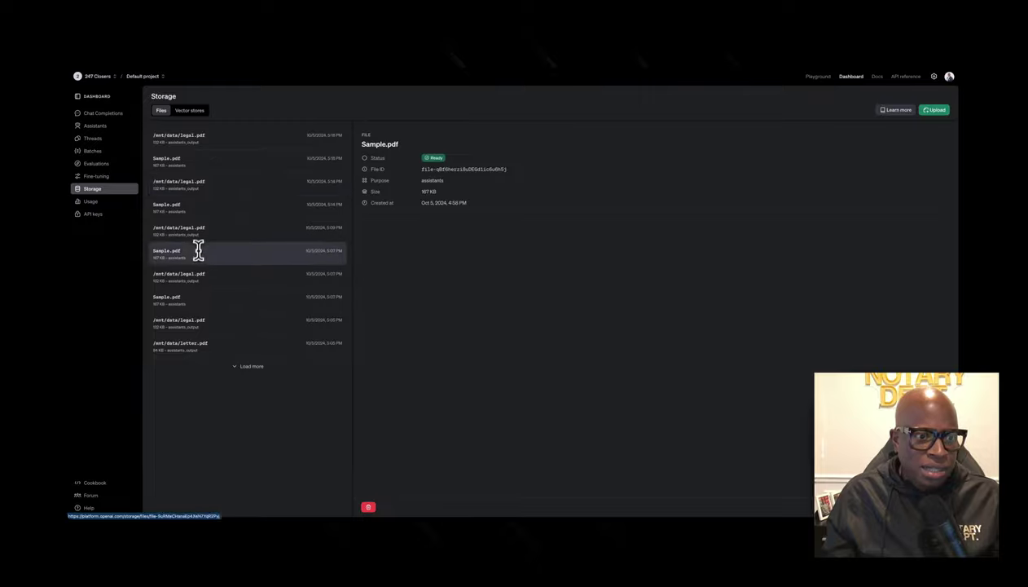
{"action": "left_click", "coordinate": [251, 366]}
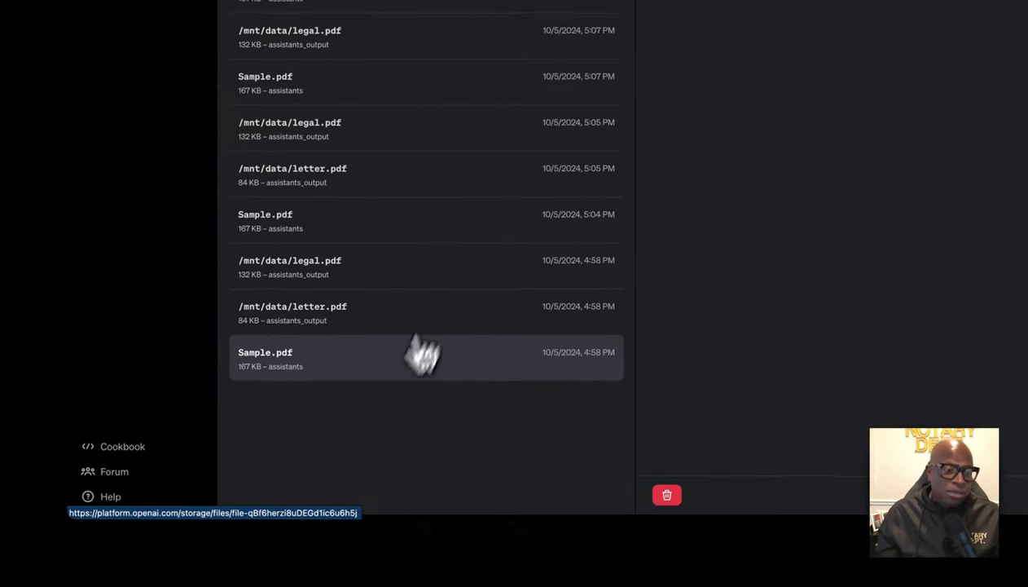
{"action": "left_click", "coordinate": [312, 362]}
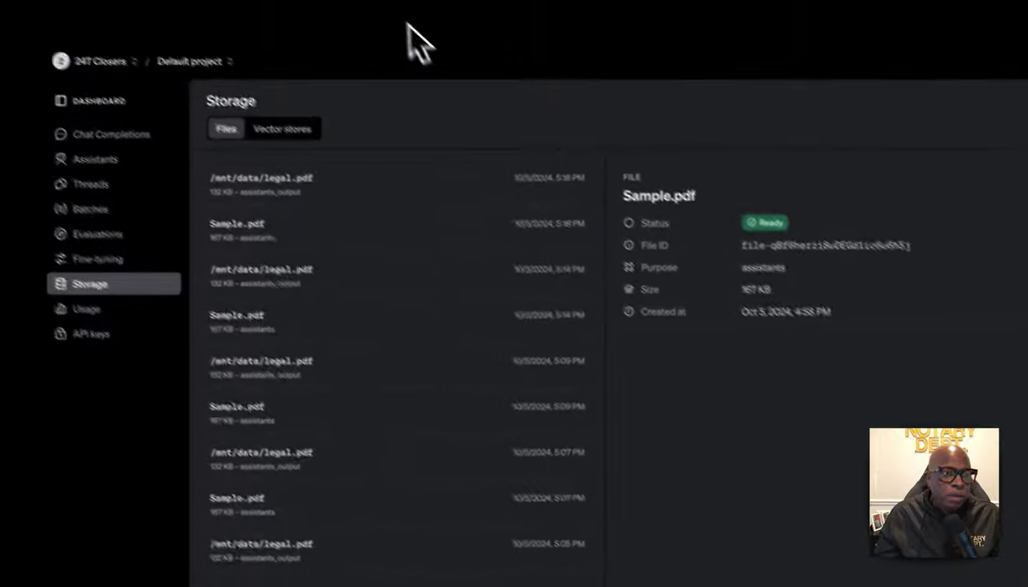
Return to the PDF Sorter scenario in Make and run it once.
{"action": "left_click", "coordinate": [326, 18]}
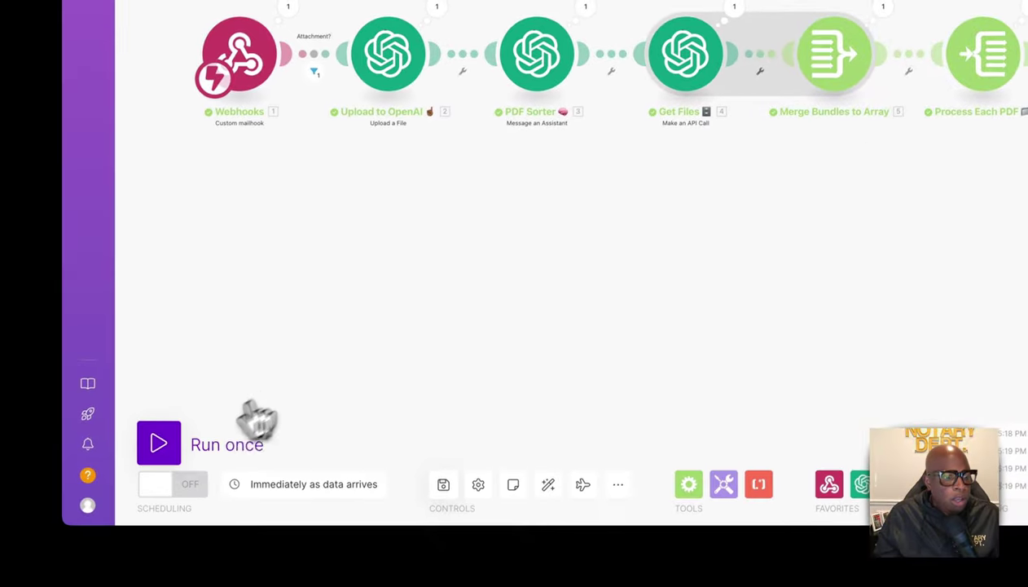
{"action": "left_click", "coordinate": [167, 439]}
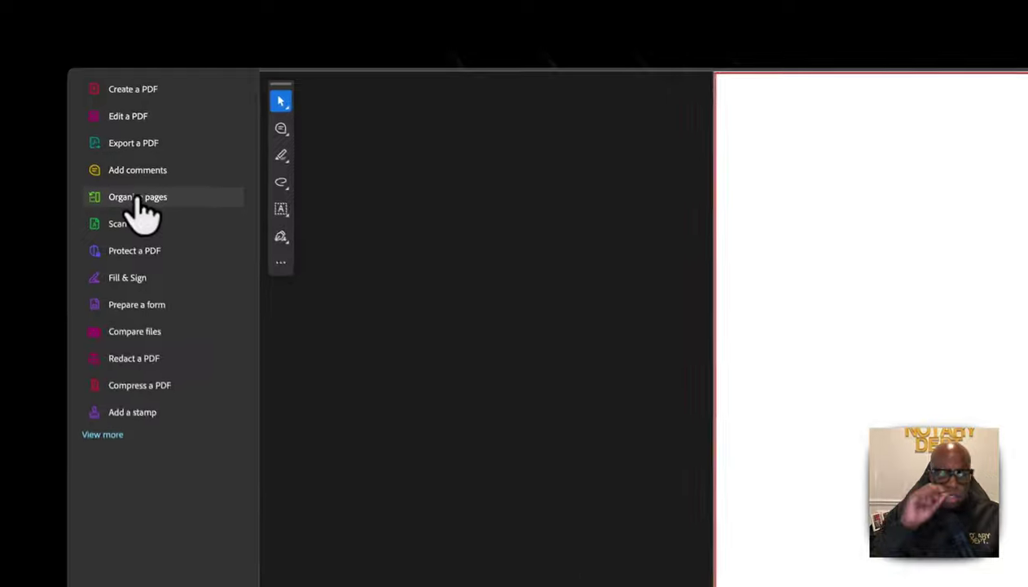
Show the PDF's pages as thumbnails with Organize pages in Adobe Acrobat and examine the page sizes through the whole file.
{"action": "left_click", "coordinate": [102, 136]}
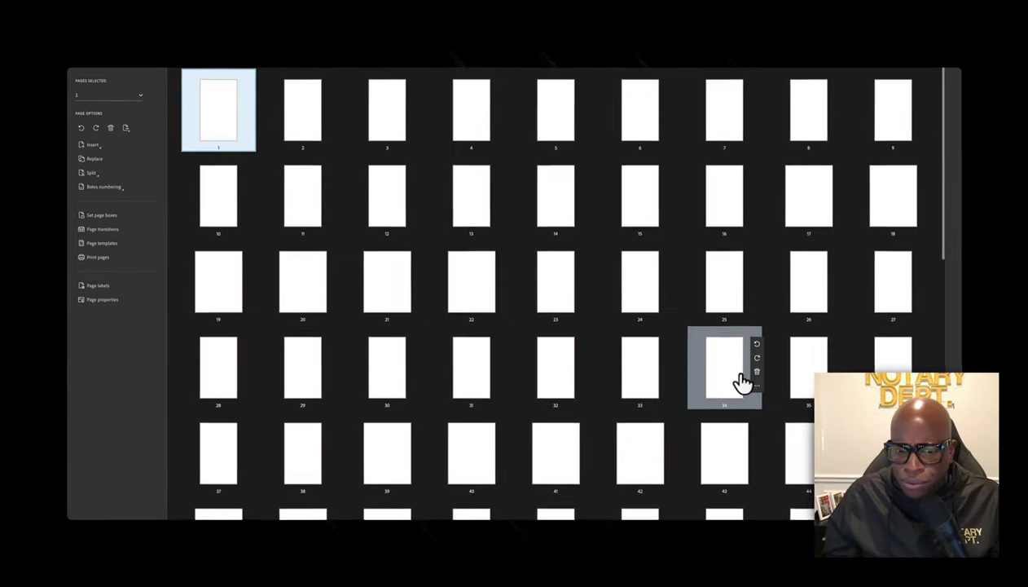
{"action": "scroll", "coordinate": [775, 383], "scroll_direction": "down", "scroll_amount": 1}
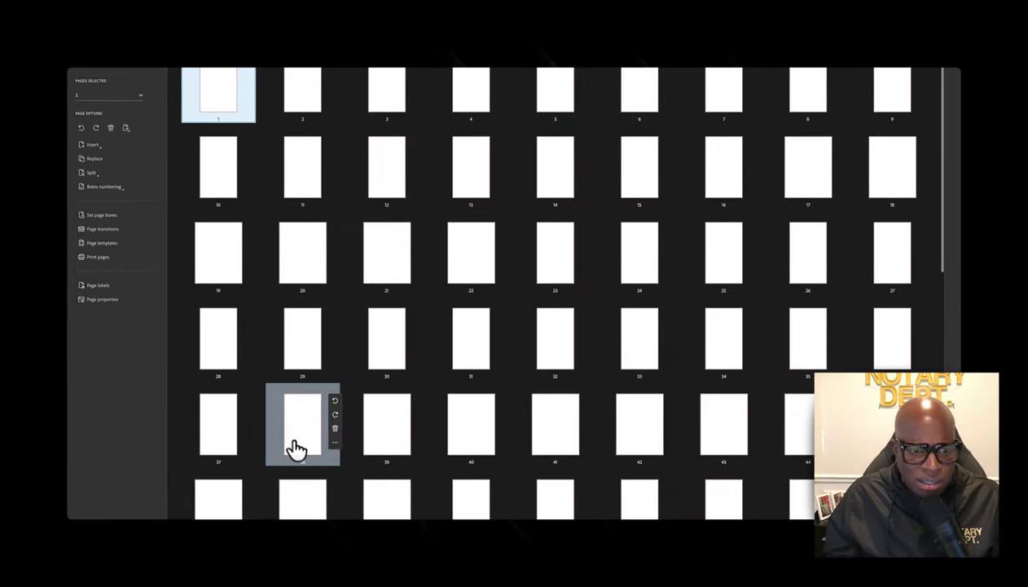
{"action": "scroll", "coordinate": [405, 464], "scroll_direction": "down", "scroll_amount": 3}
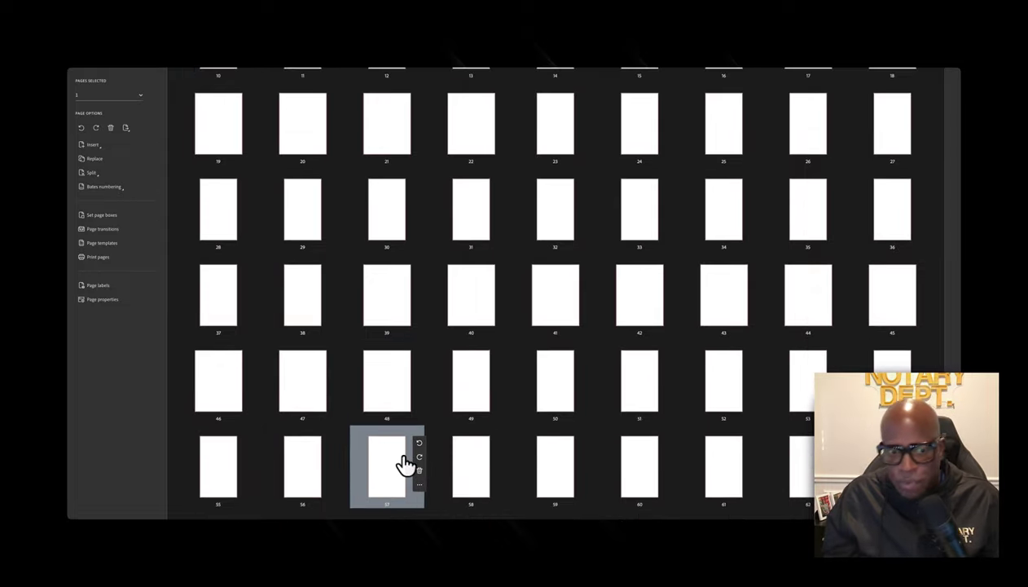
{"action": "scroll", "coordinate": [694, 509], "scroll_direction": "up", "scroll_amount": 1}
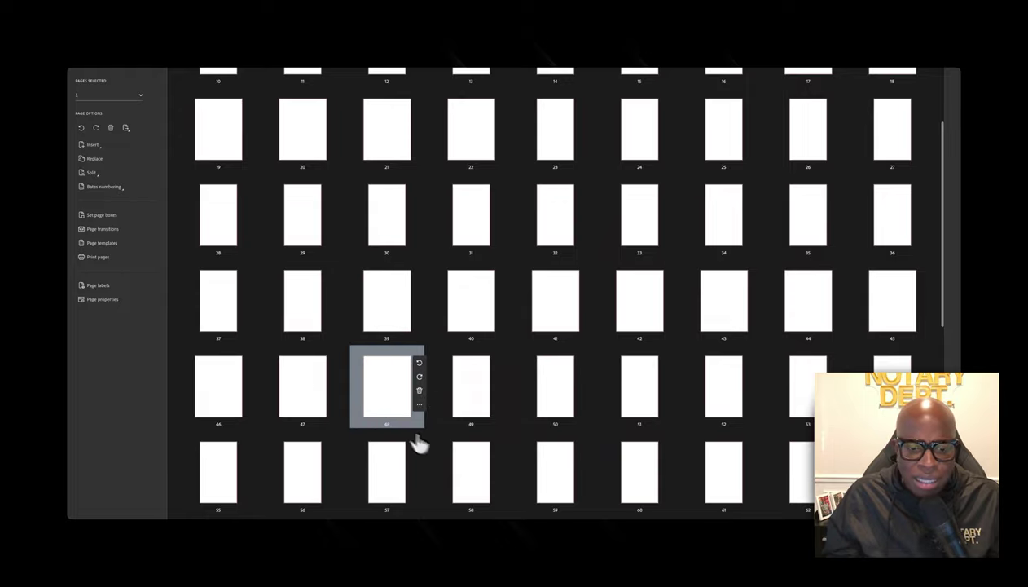
{"action": "scroll", "coordinate": [416, 442], "scroll_direction": "down", "scroll_amount": 5}
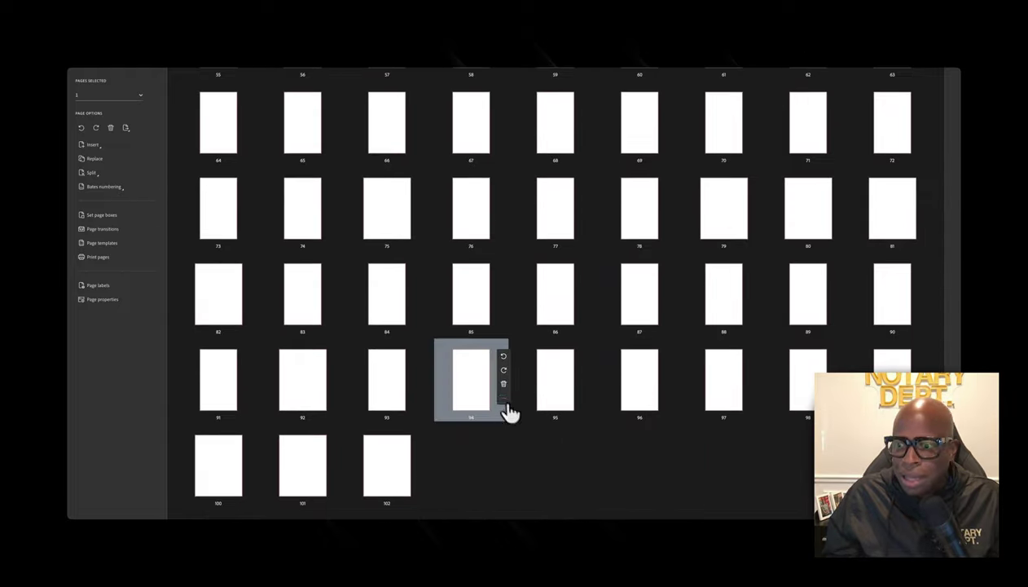
{"action": "scroll", "coordinate": [424, 244], "scroll_direction": "up", "scroll_amount": 10}
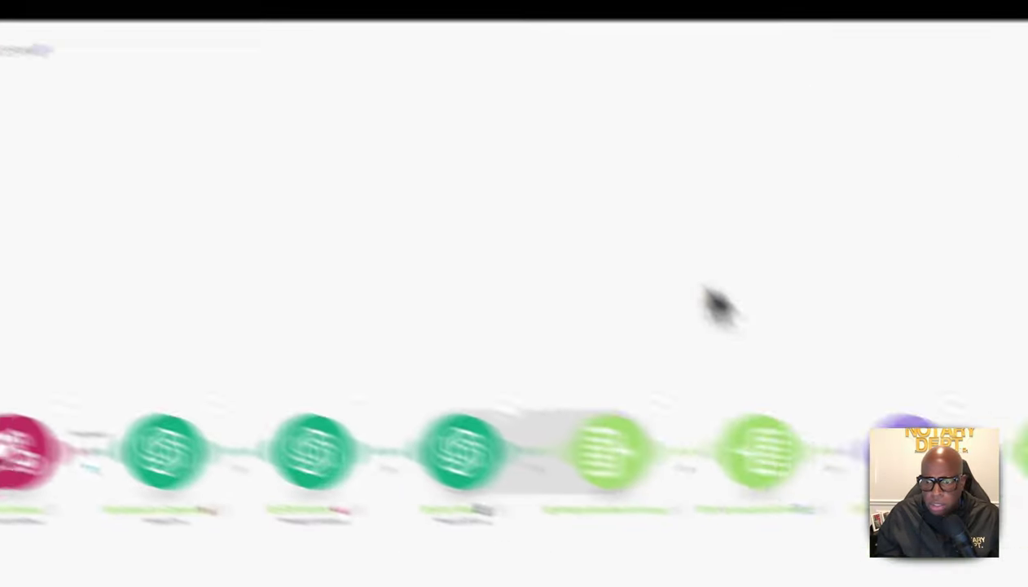
Switch back to Make and check the settings of the failed Delete Original PDF module.
{"action": "left_click", "coordinate": [549, 381]}
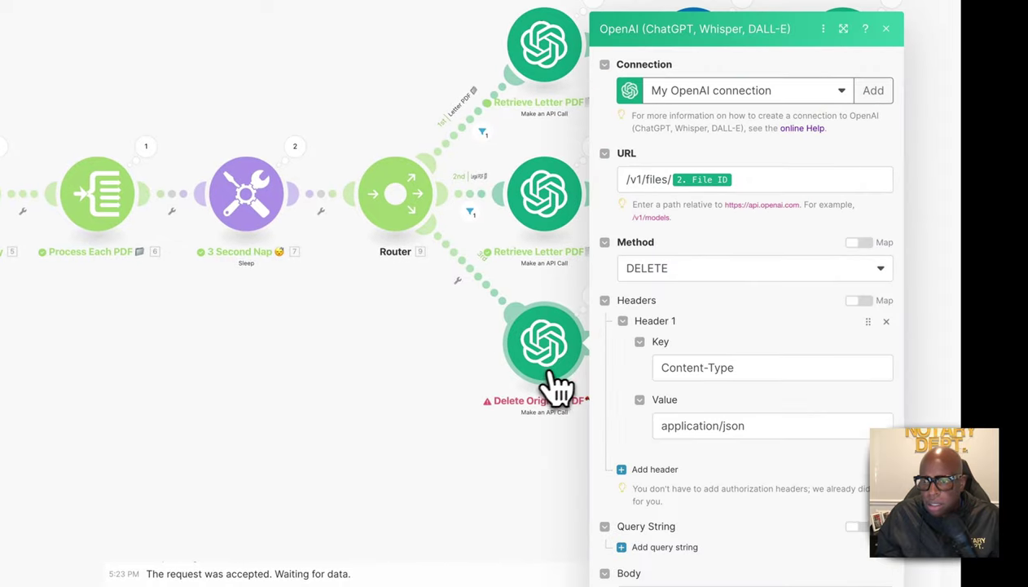
{"action": "left_click", "coordinate": [489, 412]}
{"action": "left_click", "coordinate": [584, 299]}
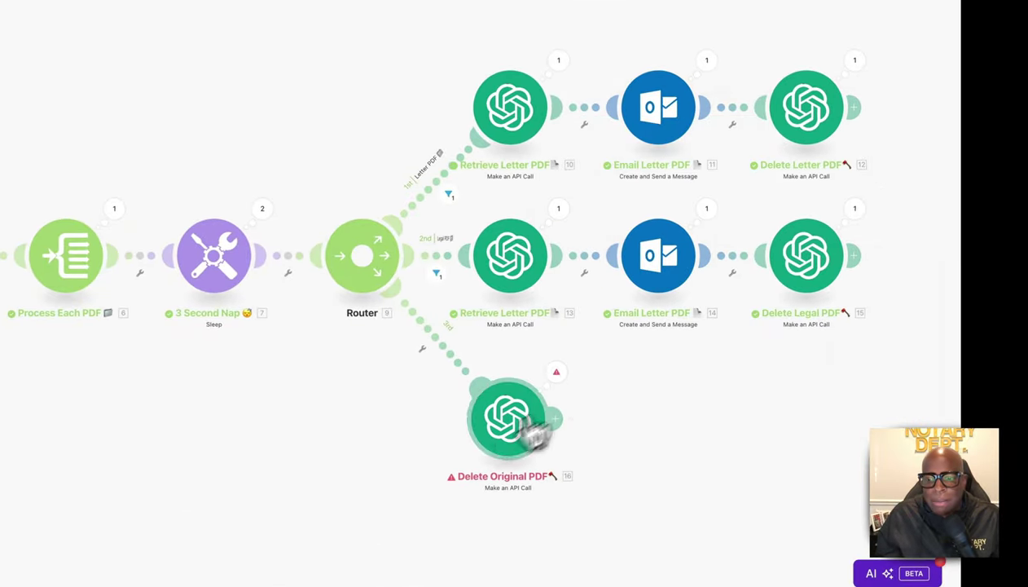
Set up a filter on the Router's third route labelled "Original PDF" with the page emoji.
{"action": "left_click", "coordinate": [430, 349]}
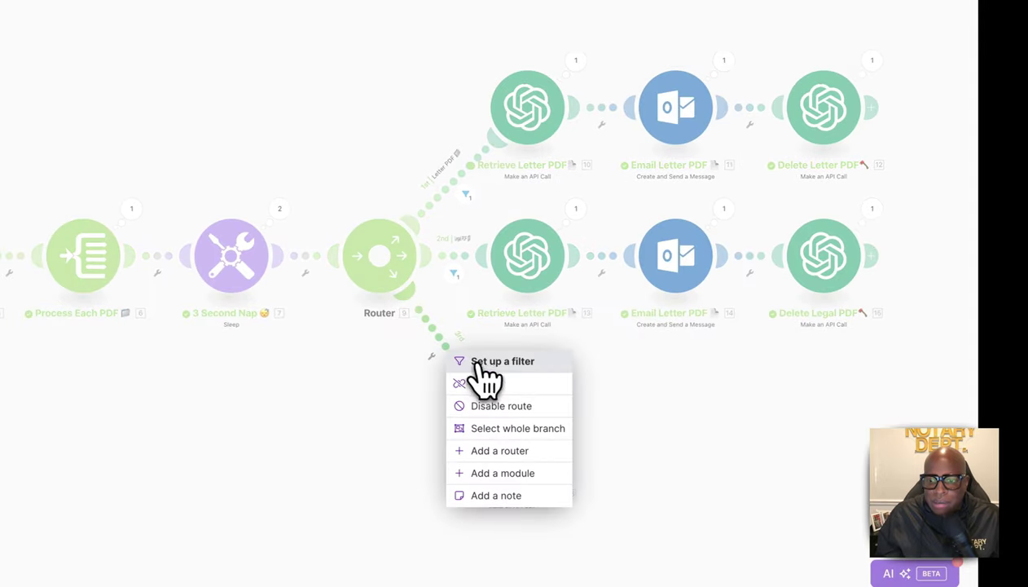
{"action": "left_click", "coordinate": [489, 363]}
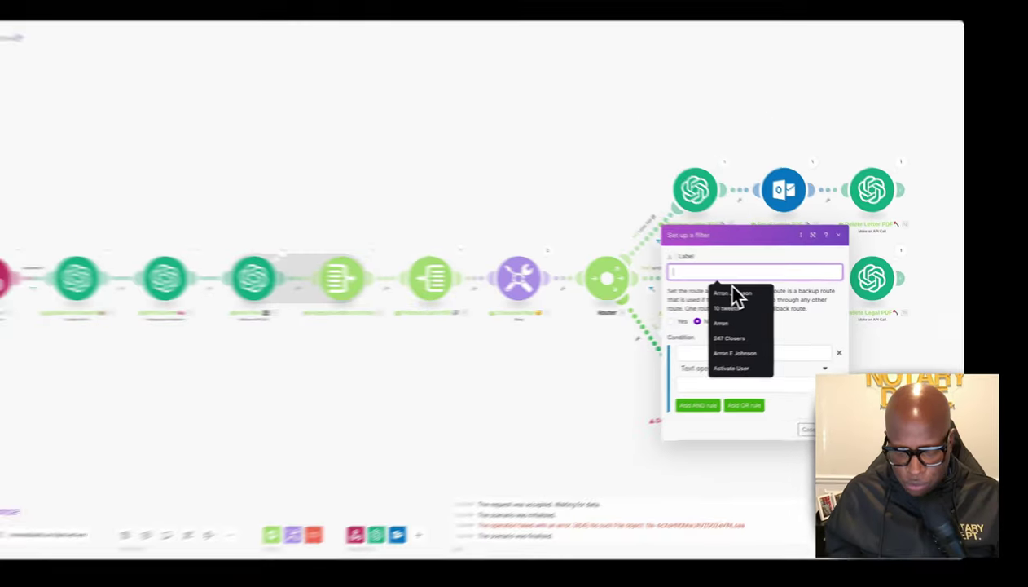
{"action": "type", "text": "ORiginal"}
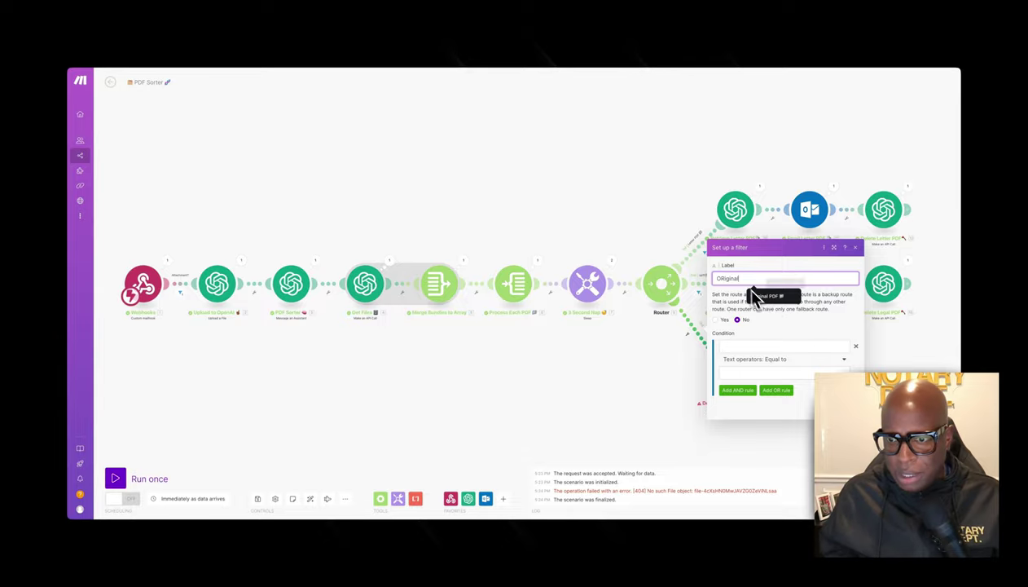
{"action": "left_click", "coordinate": [755, 296]}
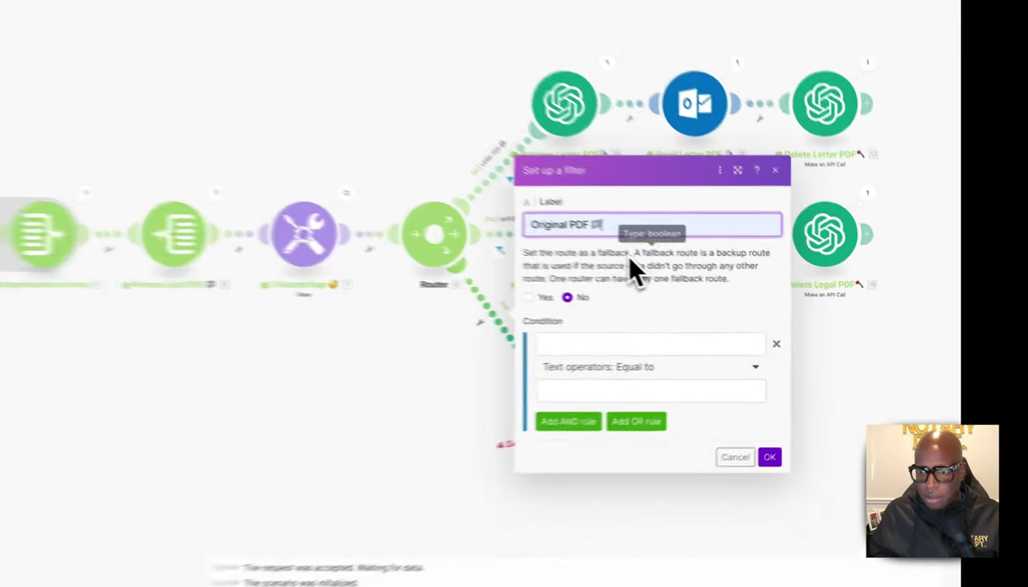
{"action": "left_click", "coordinate": [756, 348]}
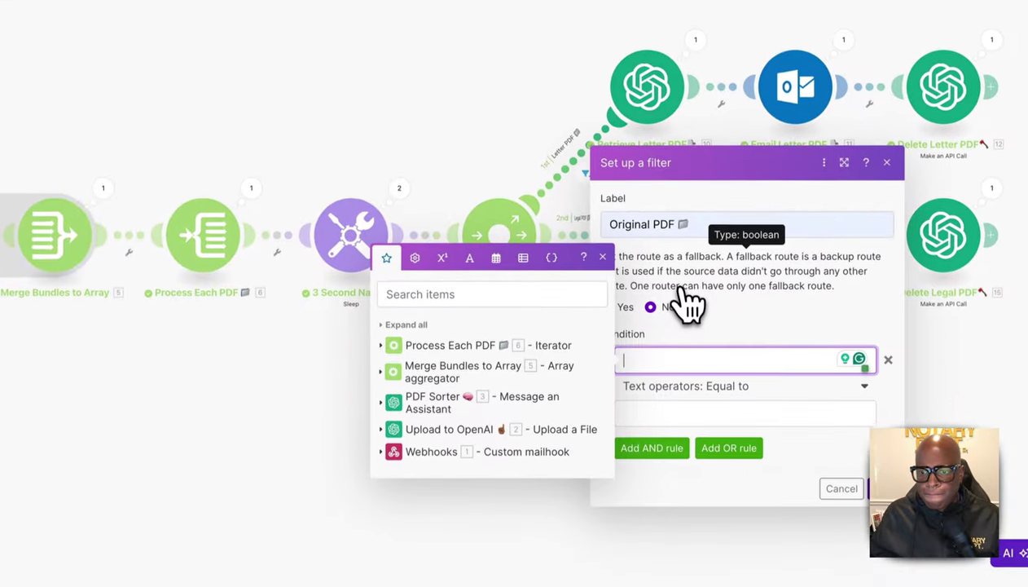
{"action": "left_click", "coordinate": [230, 583]}
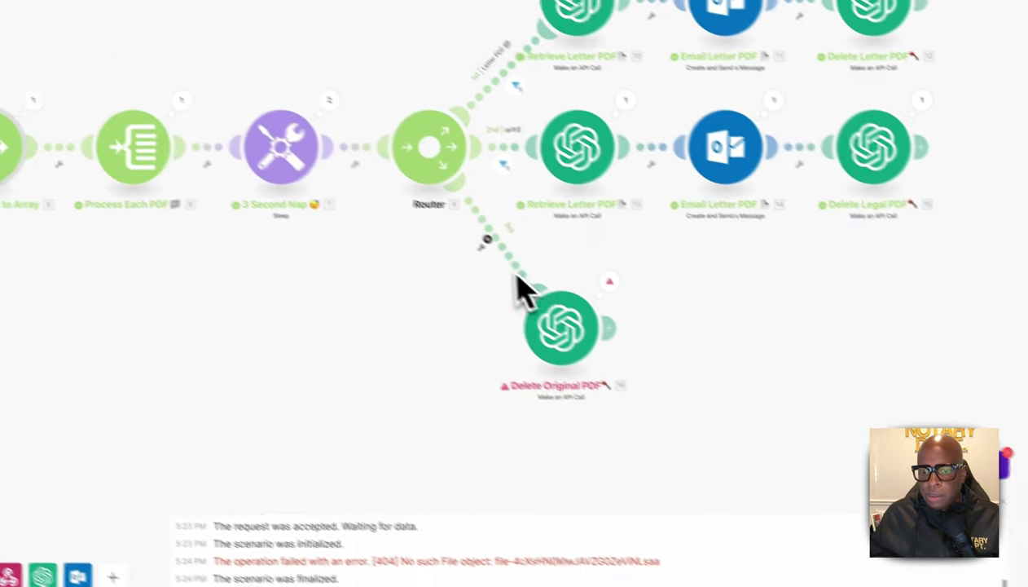
Set the third route's filter to compare the Process Each PDF filename with the mailhook attachment's file name, and open the operator choices.
{"action": "left_click", "coordinate": [546, 274]}
{"action": "left_click", "coordinate": [609, 297]}
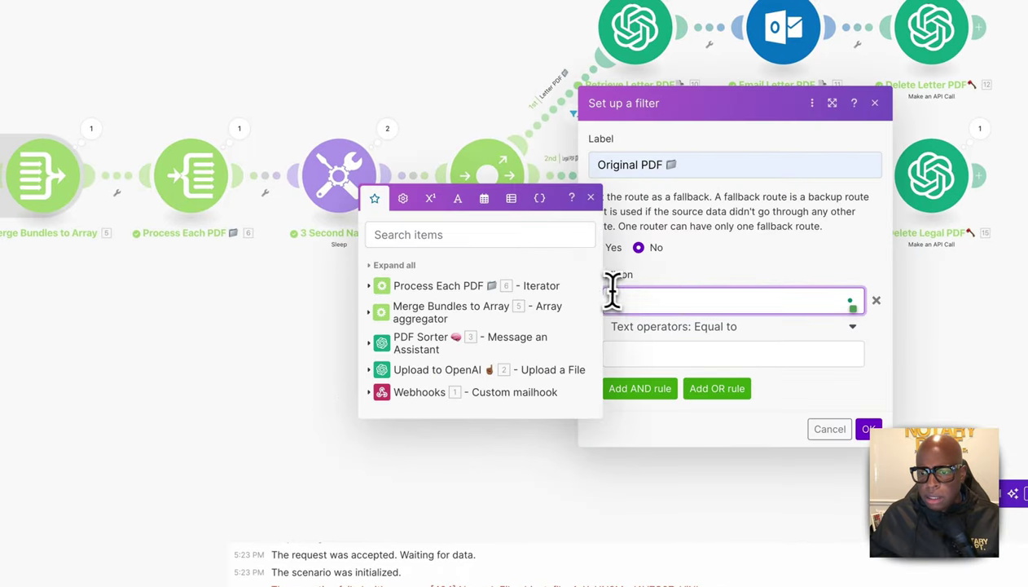
{"action": "left_click", "coordinate": [400, 288]}
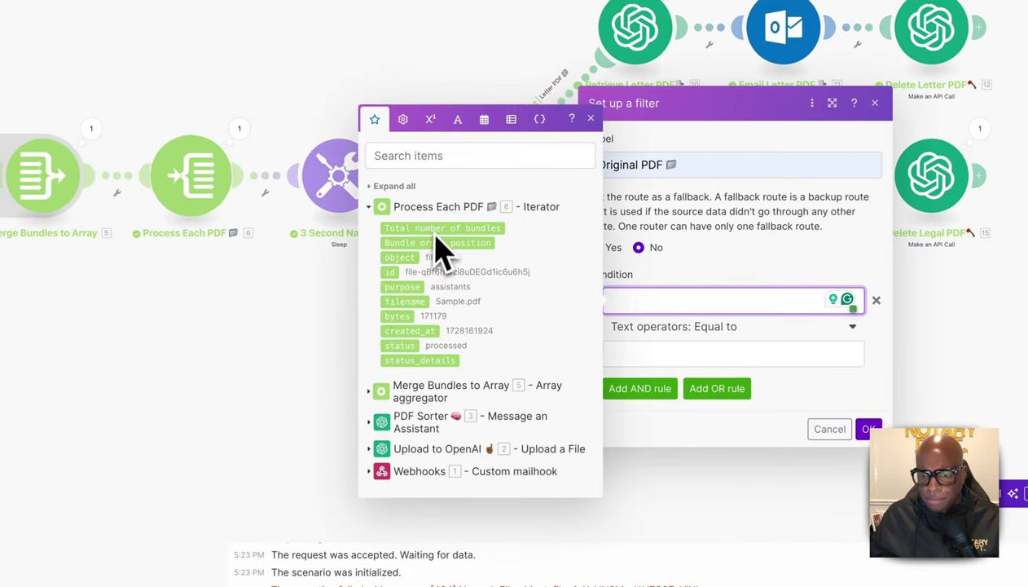
{"action": "left_click", "coordinate": [656, 355]}
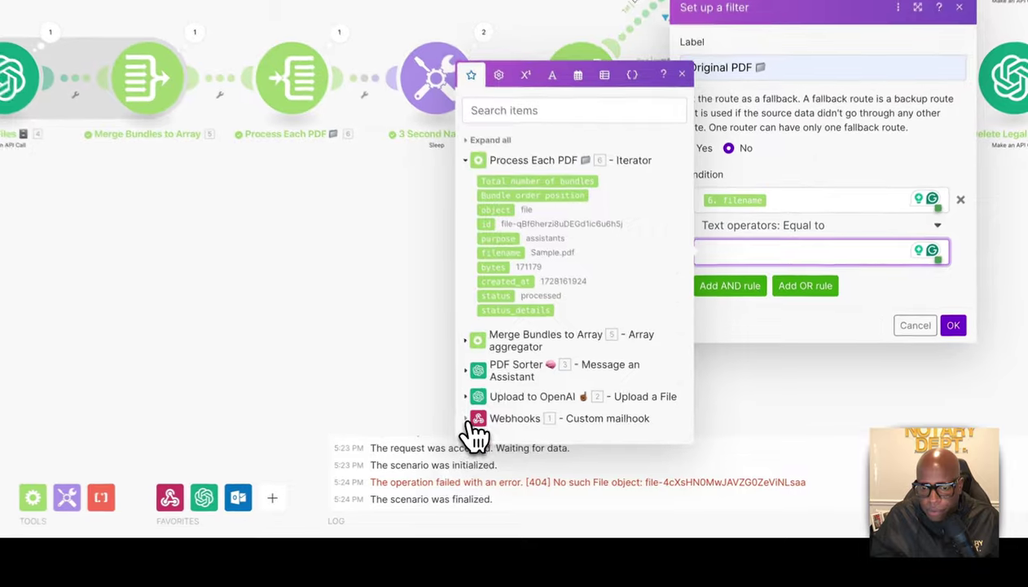
{"action": "left_click", "coordinate": [627, 458]}
{"action": "scroll", "coordinate": [660, 451], "scroll_direction": "down", "scroll_amount": 3}
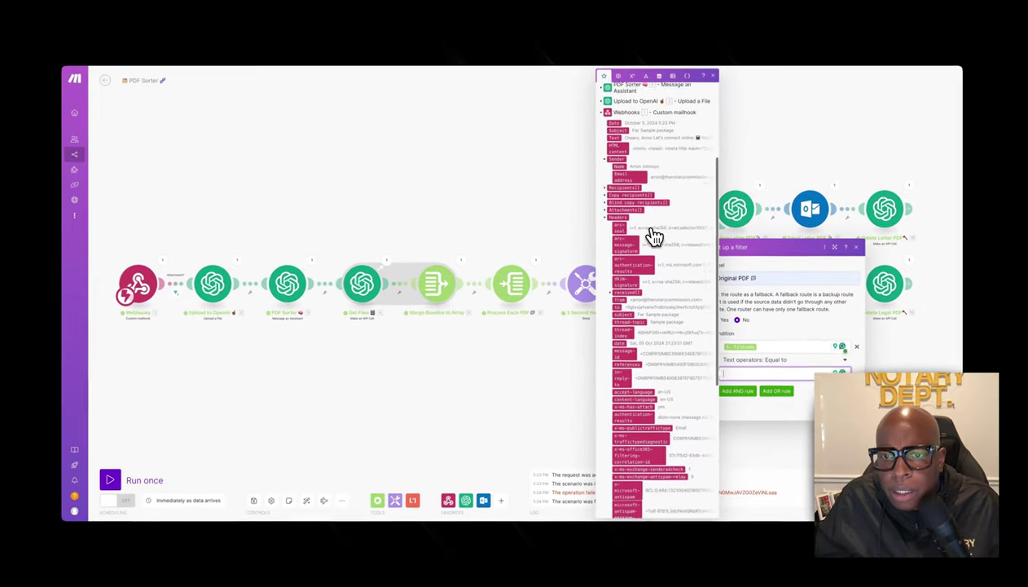
{"action": "scroll", "coordinate": [659, 212], "scroll_direction": "up", "scroll_amount": 1}
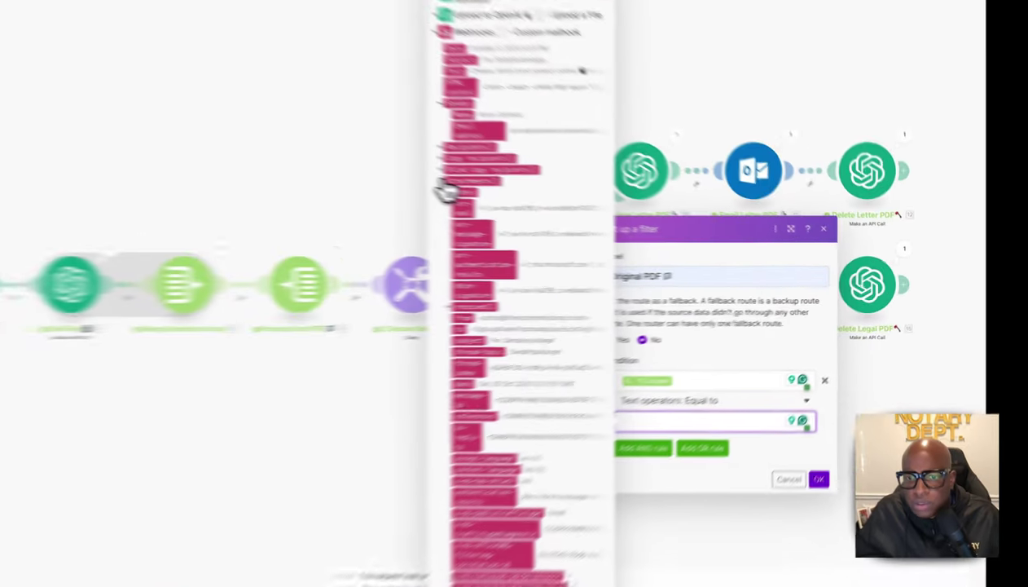
{"action": "left_click", "coordinate": [624, 216]}
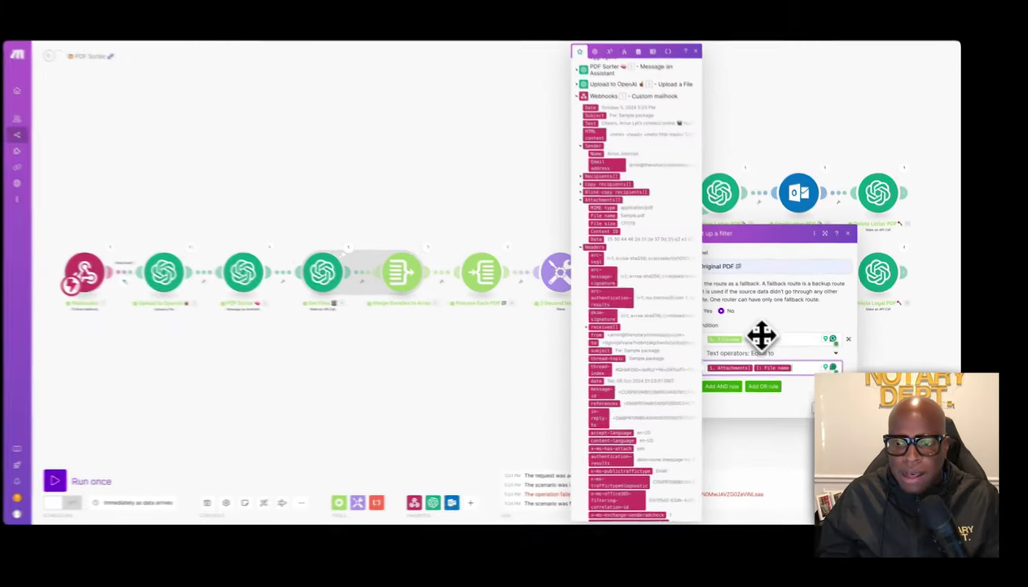
{"action": "left_click", "coordinate": [798, 352]}
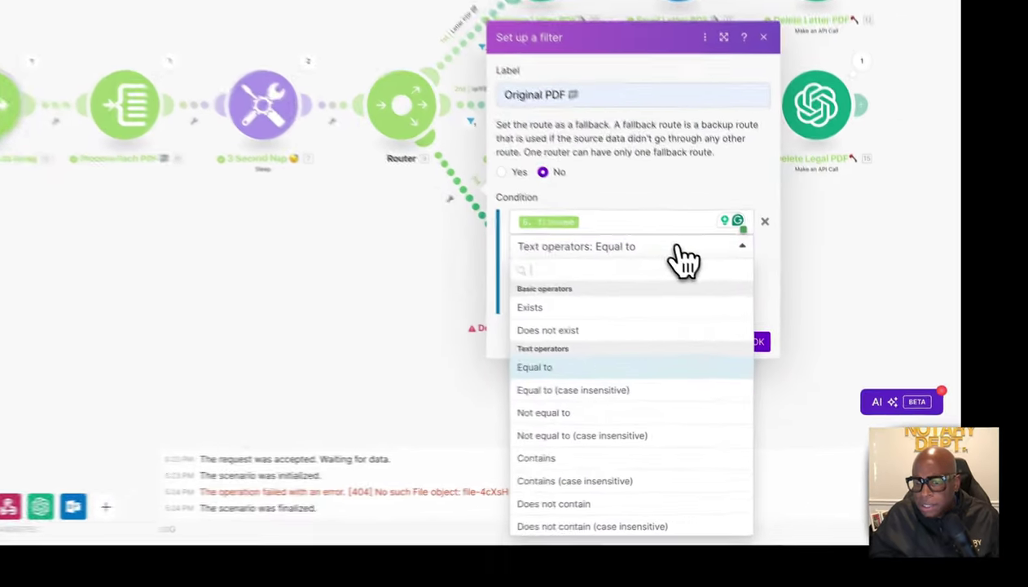